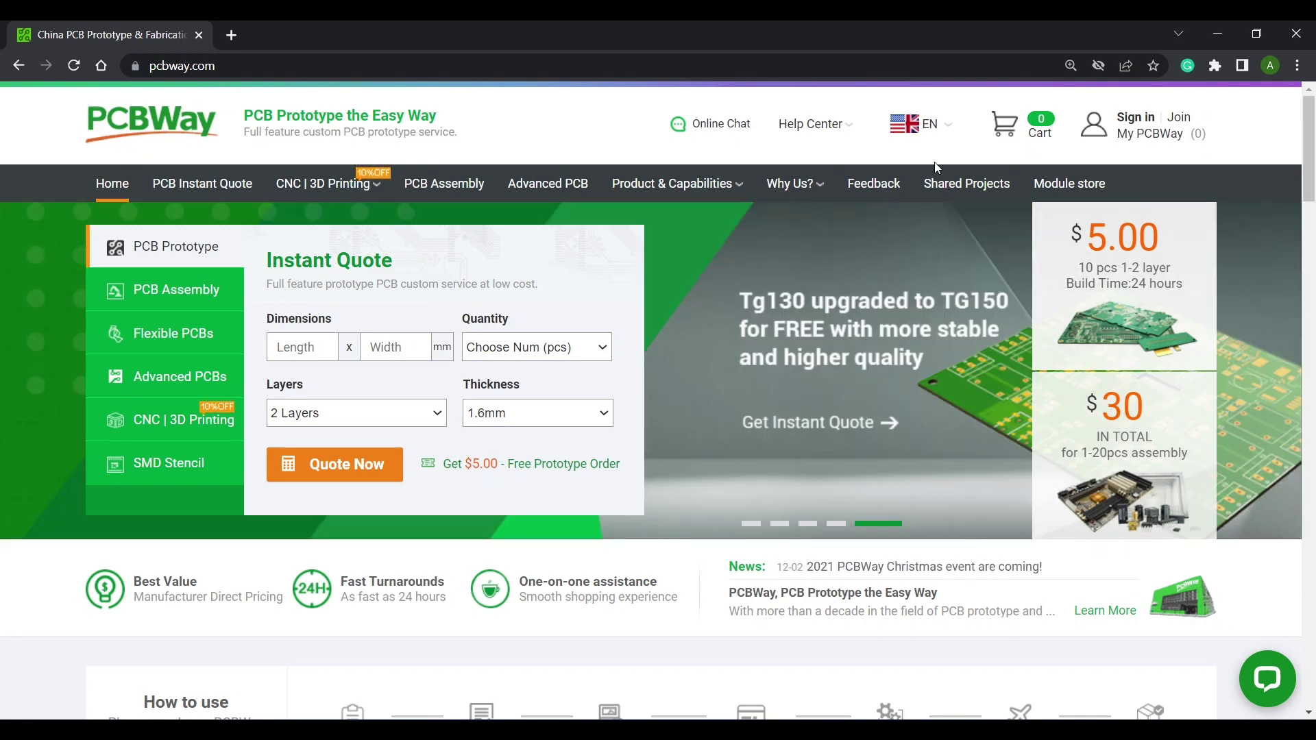
Open the $5.00 prototype PCB quote and review its specification options and price.
left_click(1149, 285)
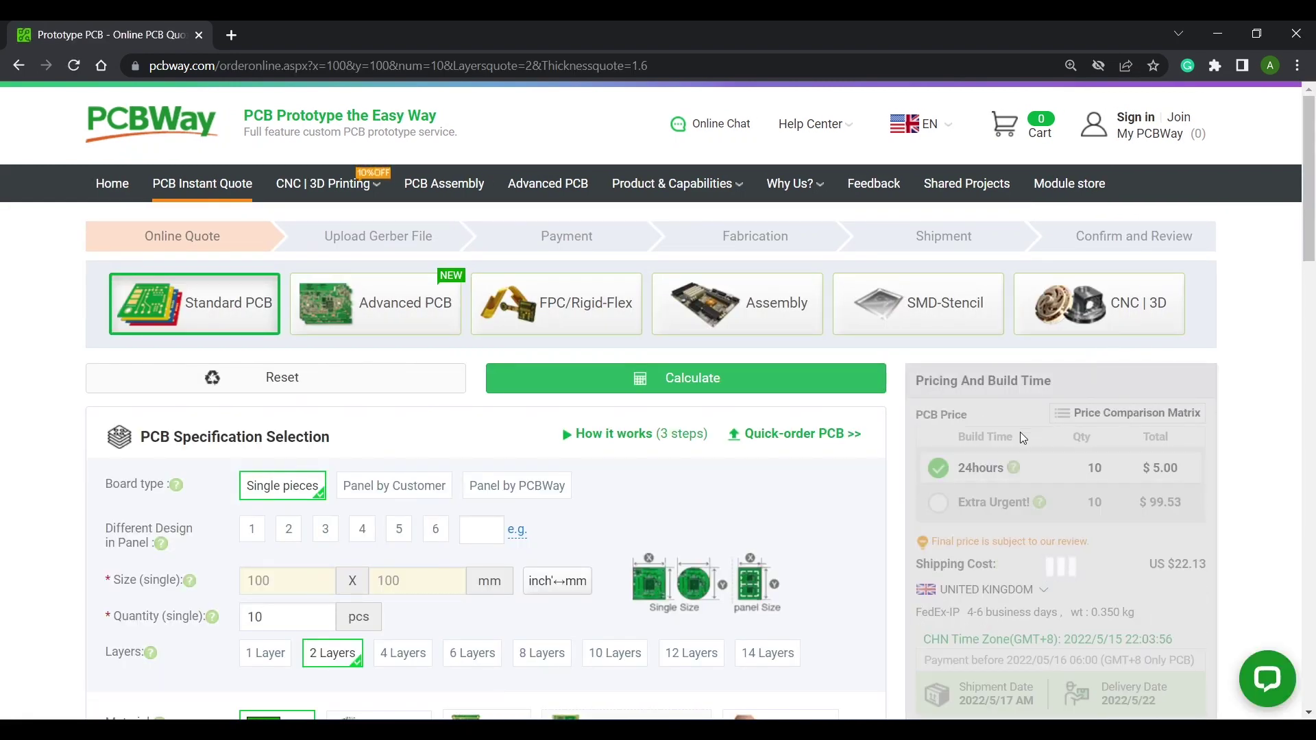
mouse_move(1048, 489)
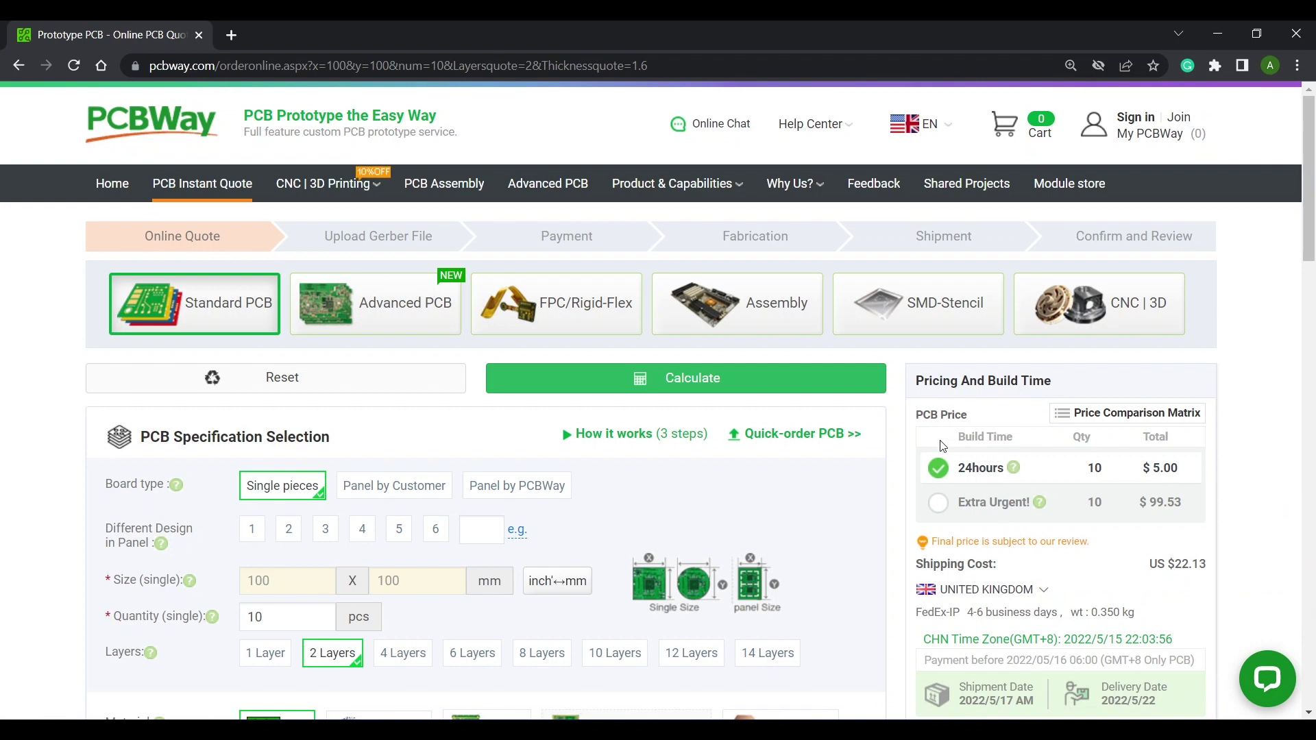
scroll(943, 442, "down", 6)
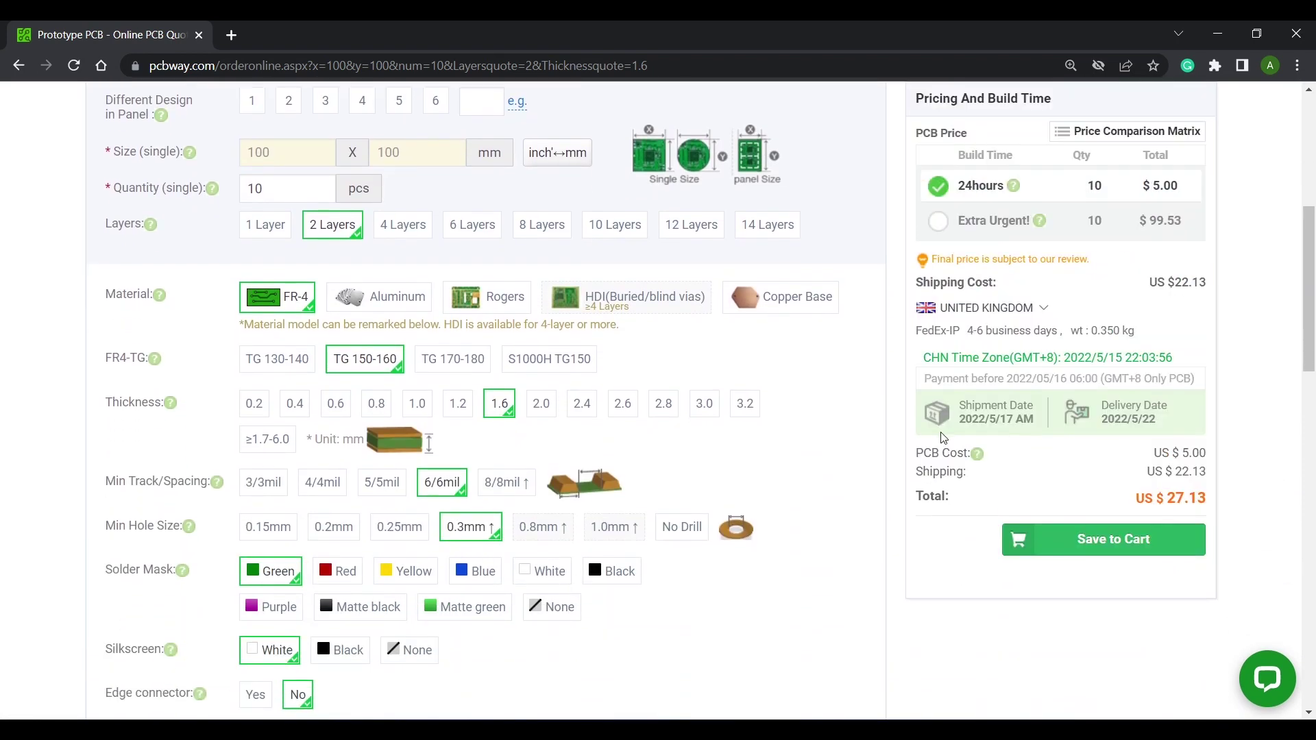
scroll(884, 458, "down", 1)
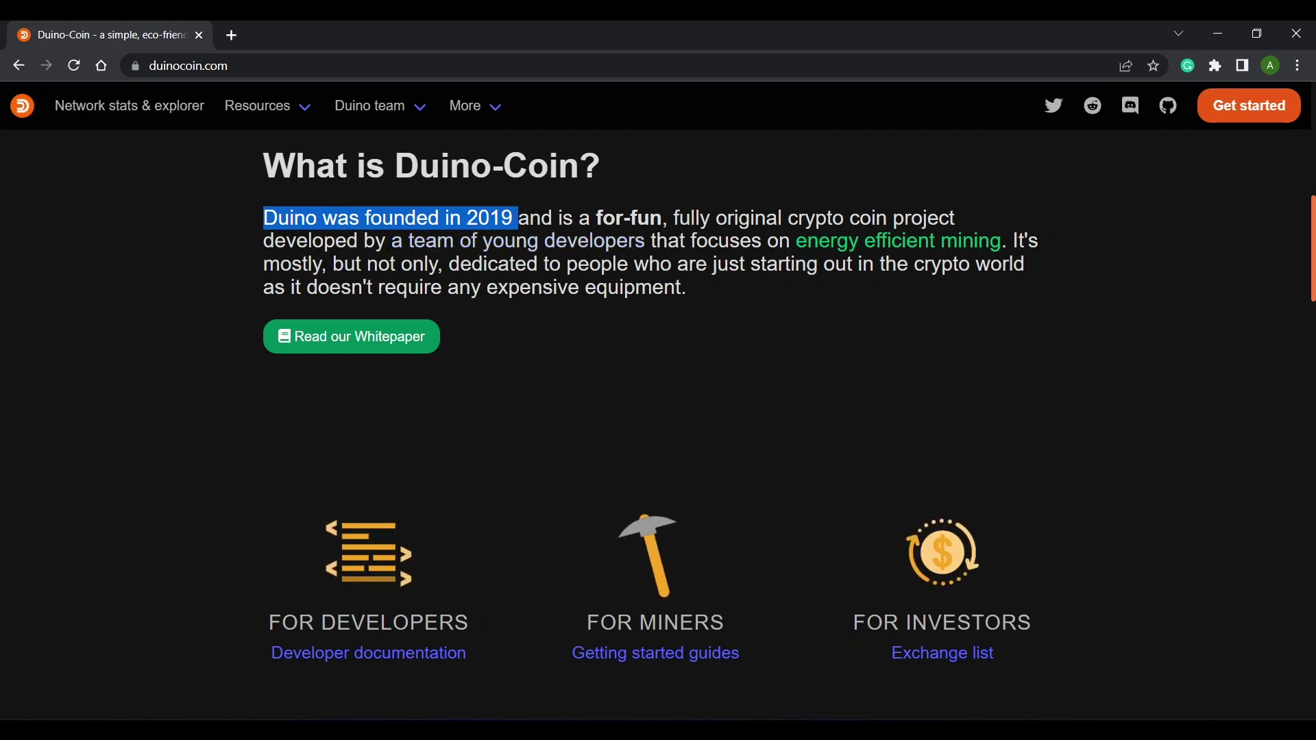
Highlight the young-developers phrase, the Kolka reward distribution heading, and the high-end computer and graphic-card tiers.
left_click_drag(387, 241, 656, 241)
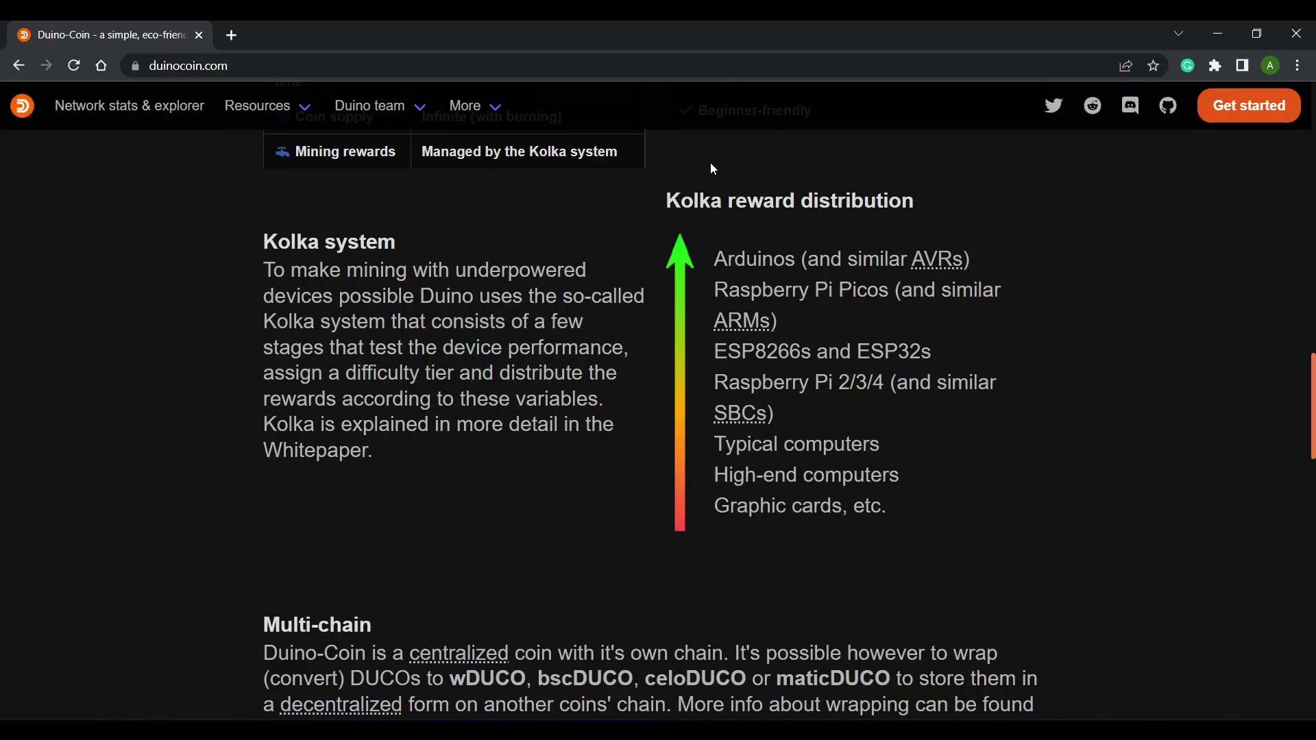
left_click_drag(711, 201, 932, 211)
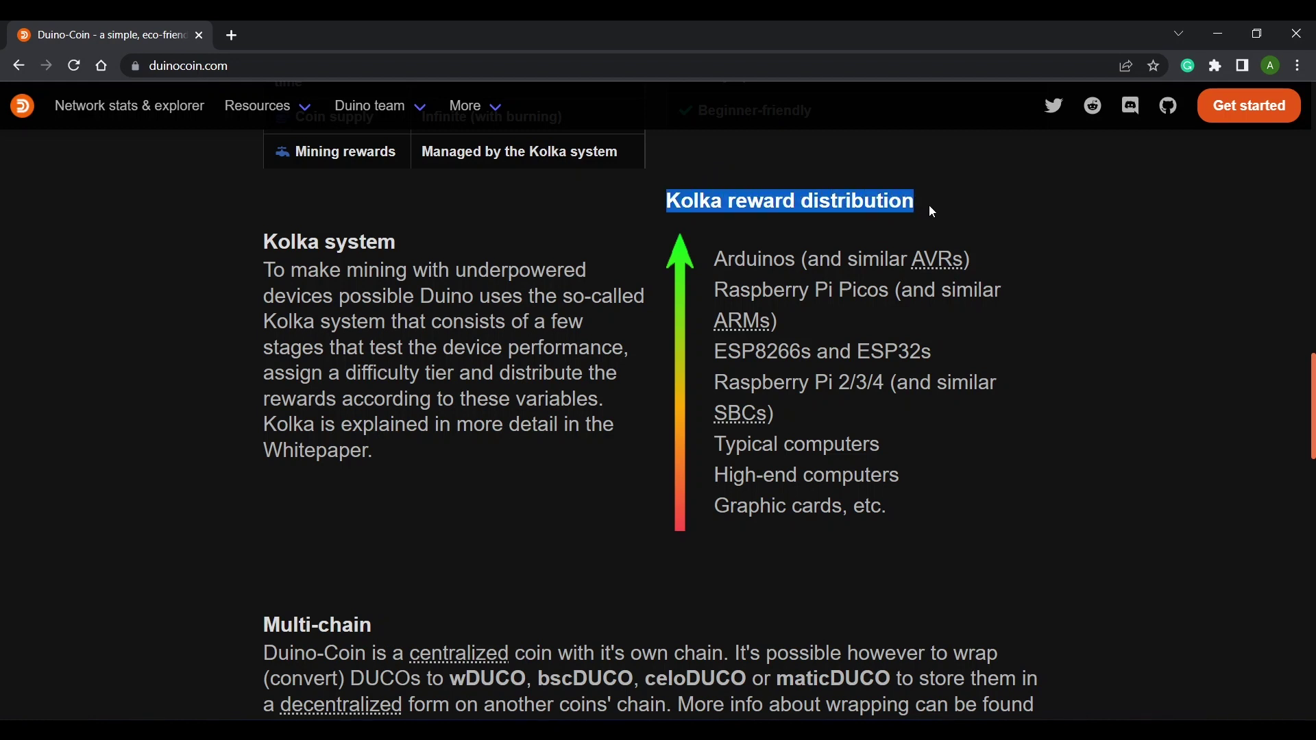
left_click_drag(895, 511, 735, 446)
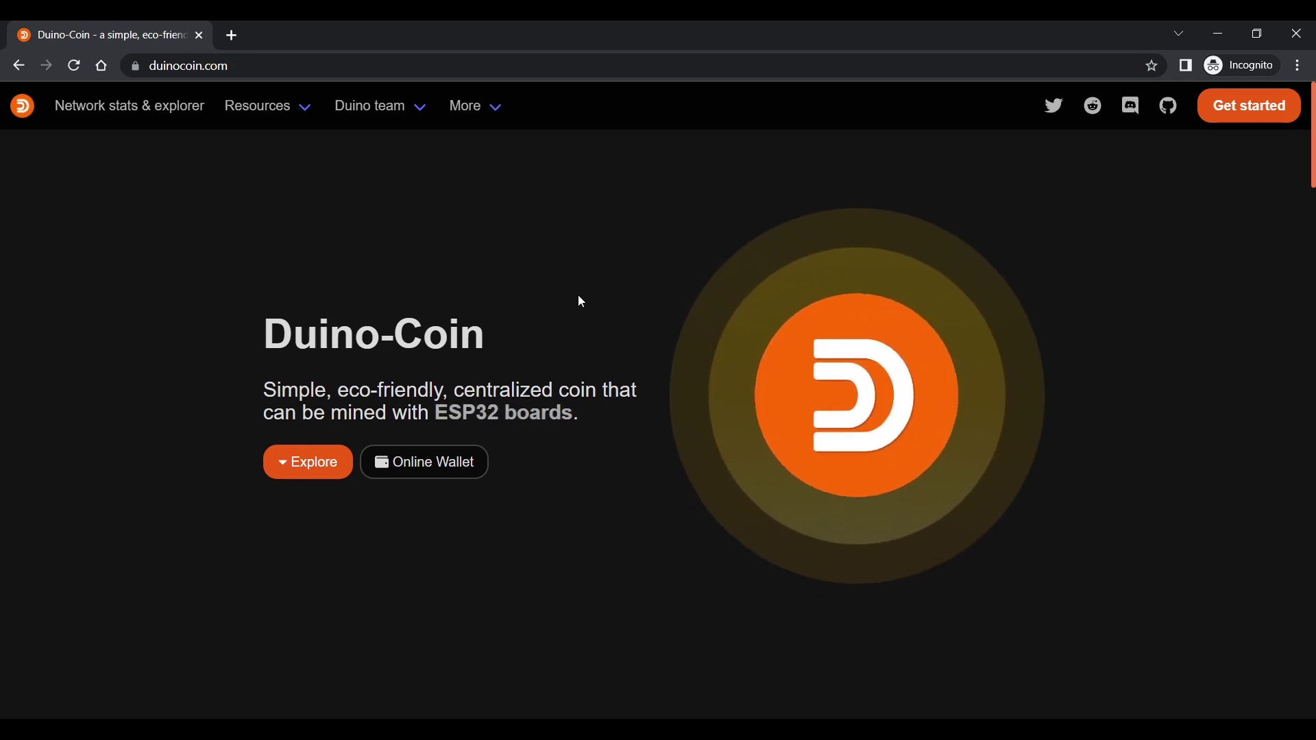
Open the Online Wallet sign-up form, enter the e-mail address, and start the hCaptcha check.
left_click(434, 463)
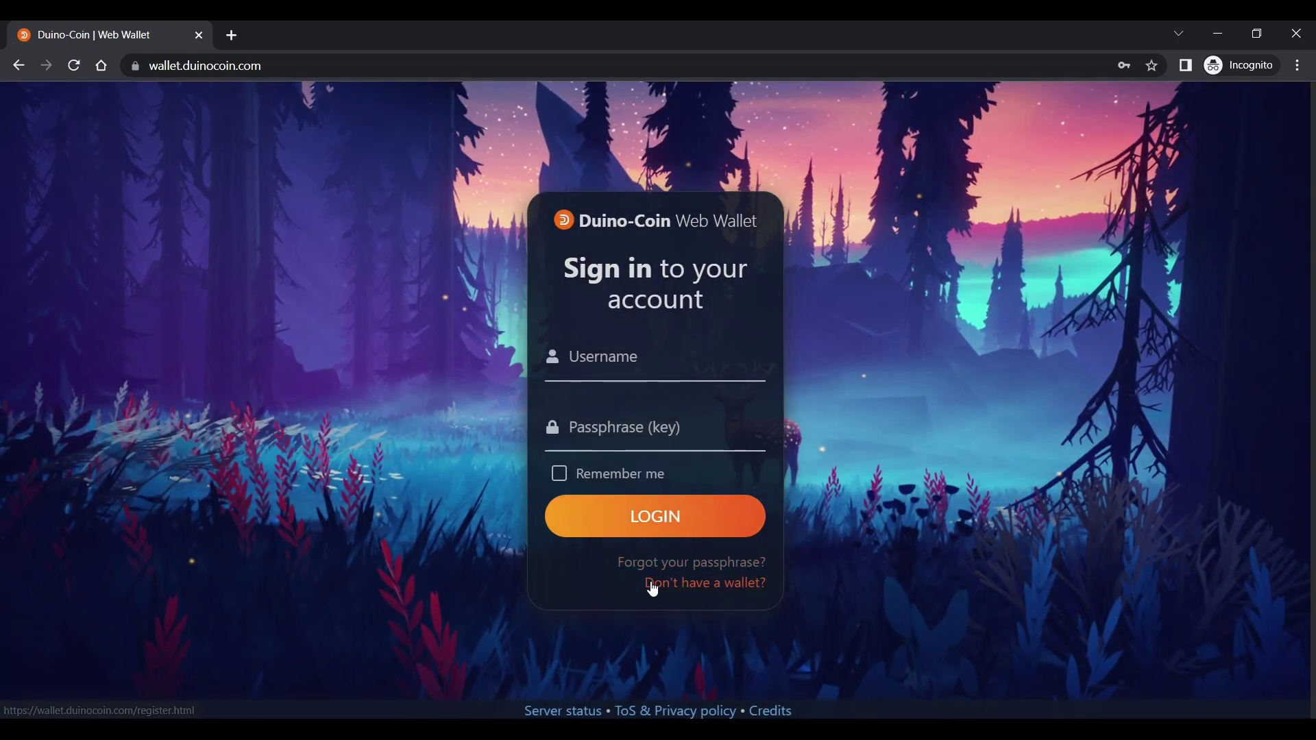
left_click(651, 583)
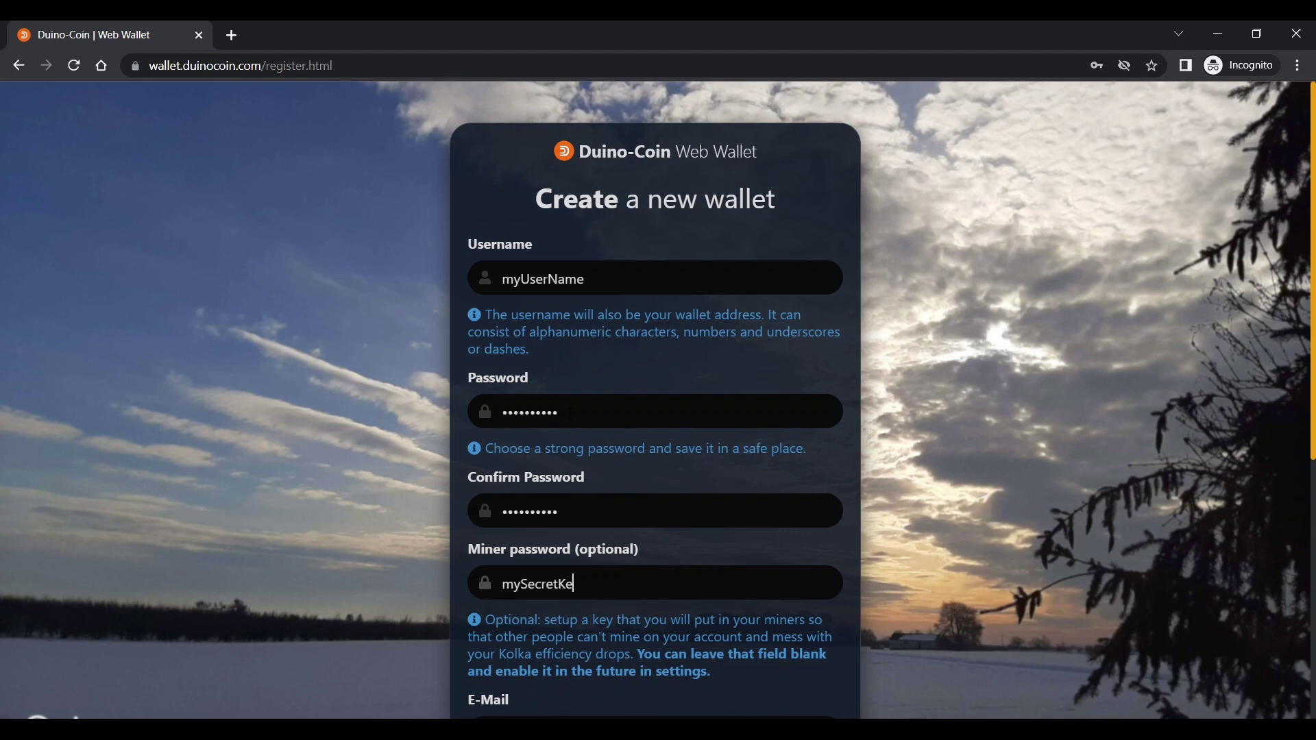
scroll(570, 412, "down", 3)
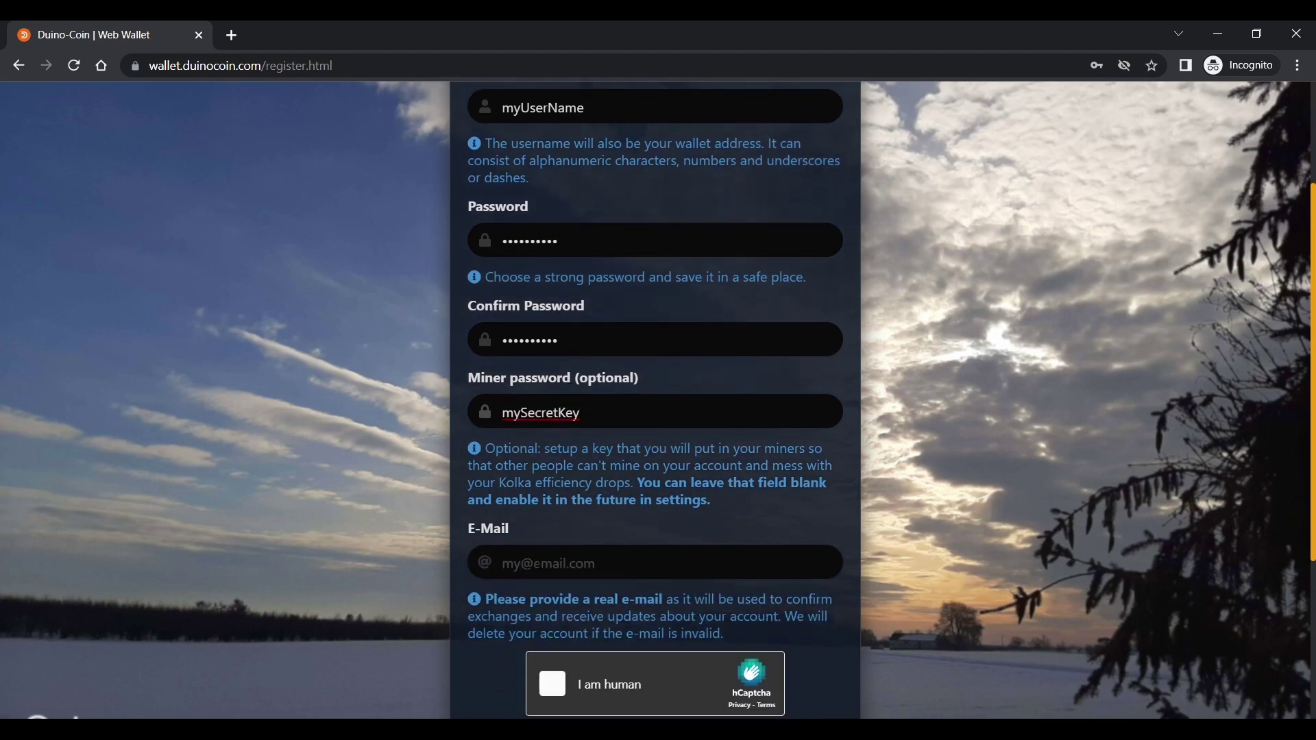
type("my@email.com")
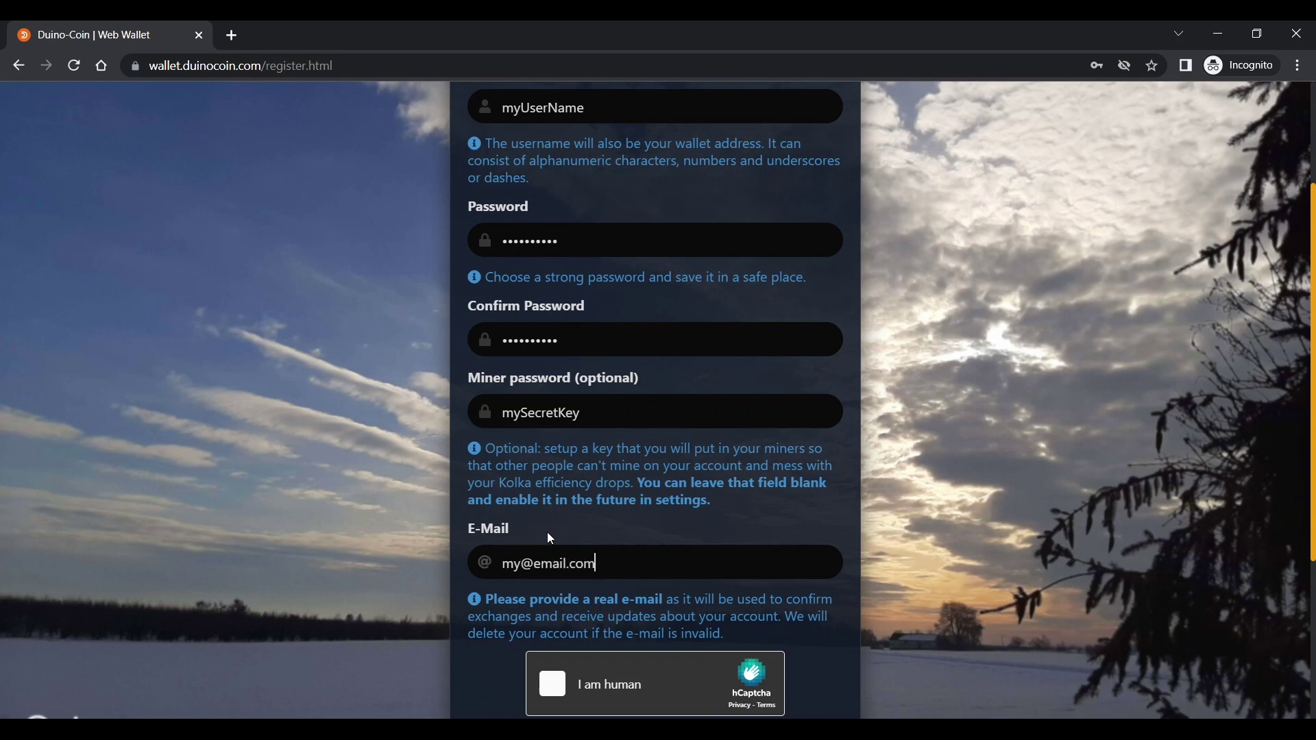
scroll(545, 536, "down", 1)
scroll(544, 536, "down", 1)
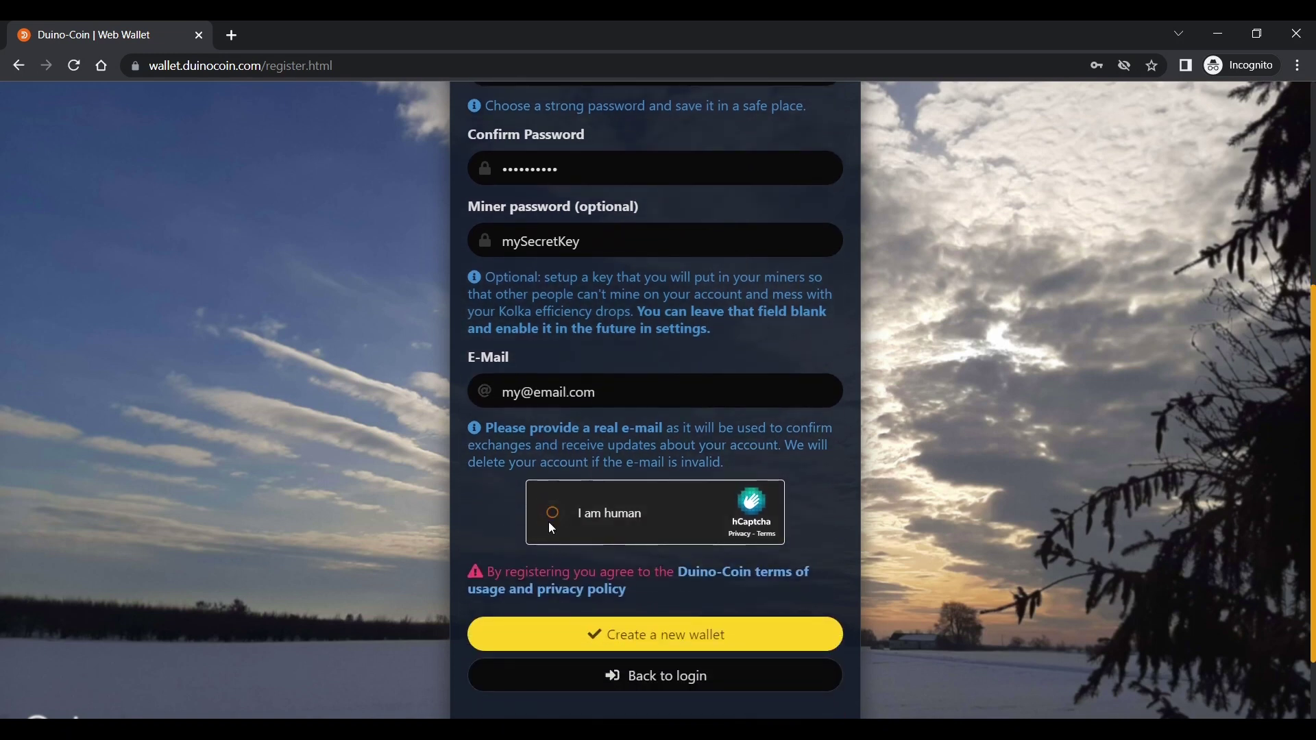
left_click(552, 528)
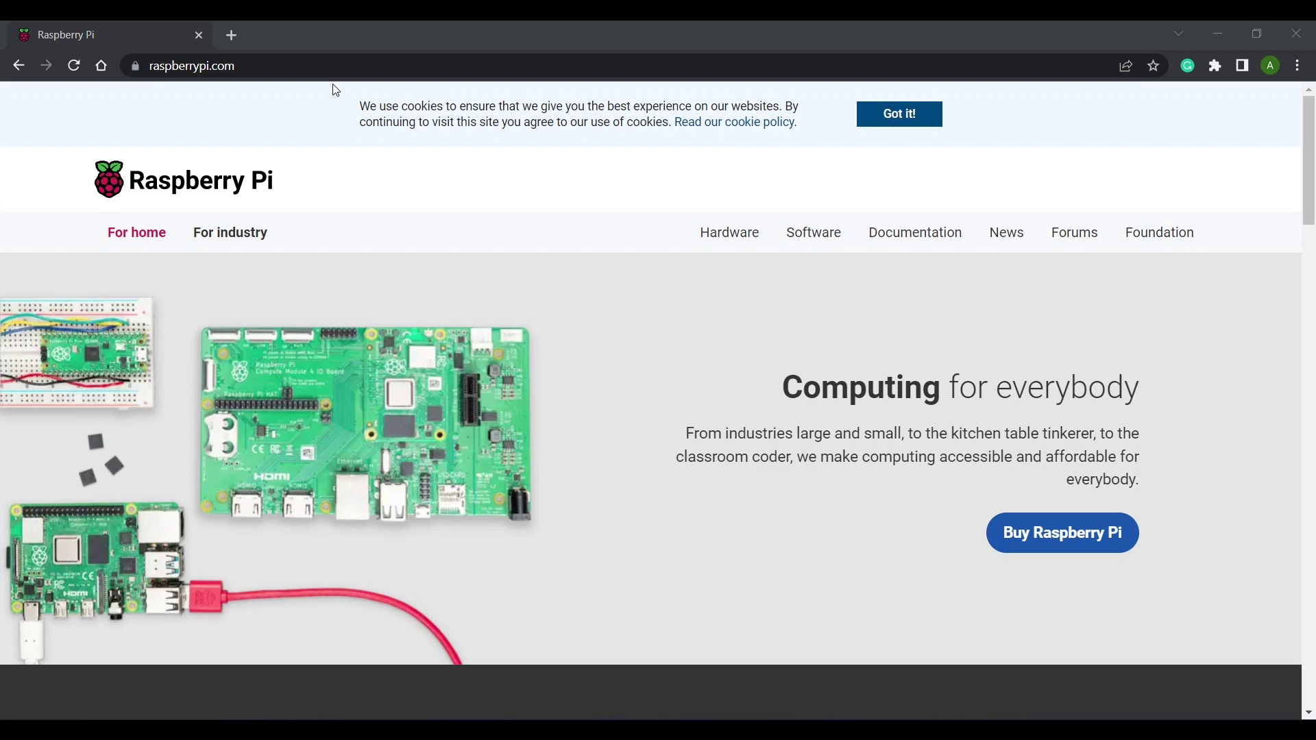
Get the Windows build of Raspberry Pi Imager (imager_1.7.2.exe) from the Software page.
left_click(792, 233)
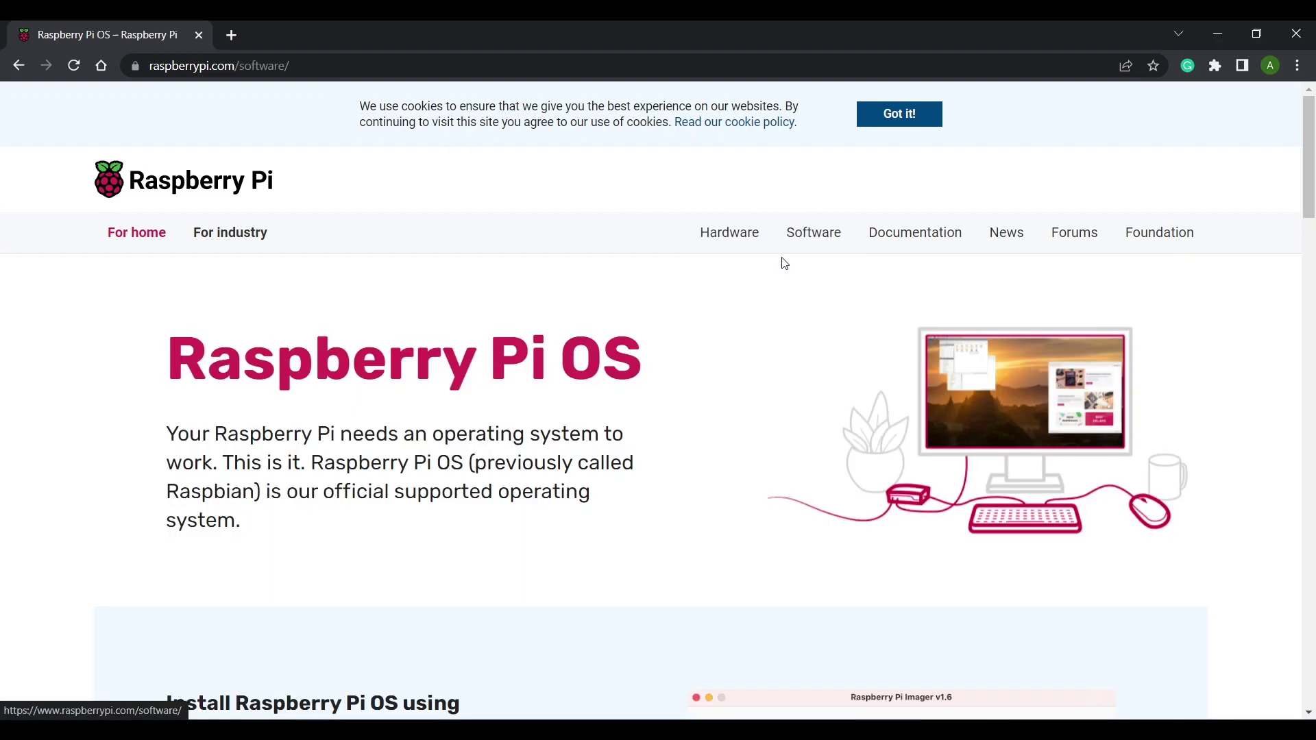
scroll(783, 263, "down", 1)
scroll(785, 264, "down", 5)
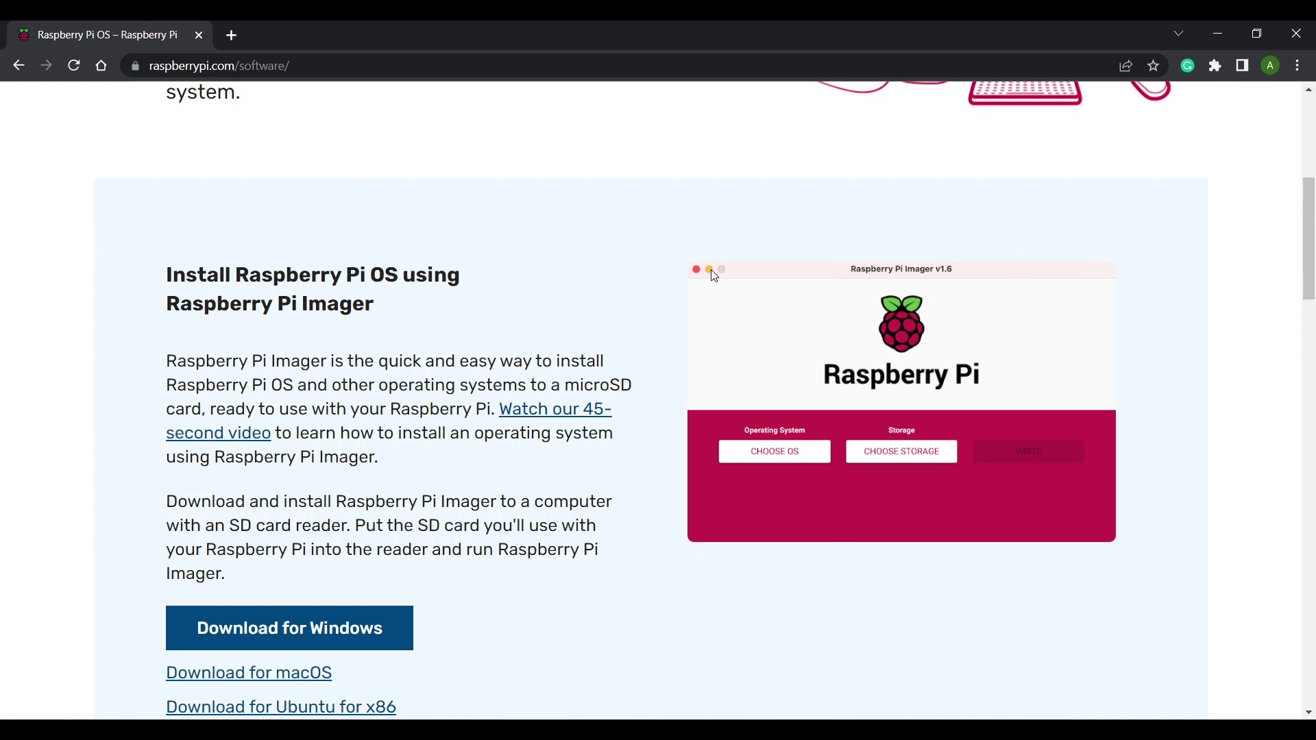
scroll(713, 275, "down", 2)
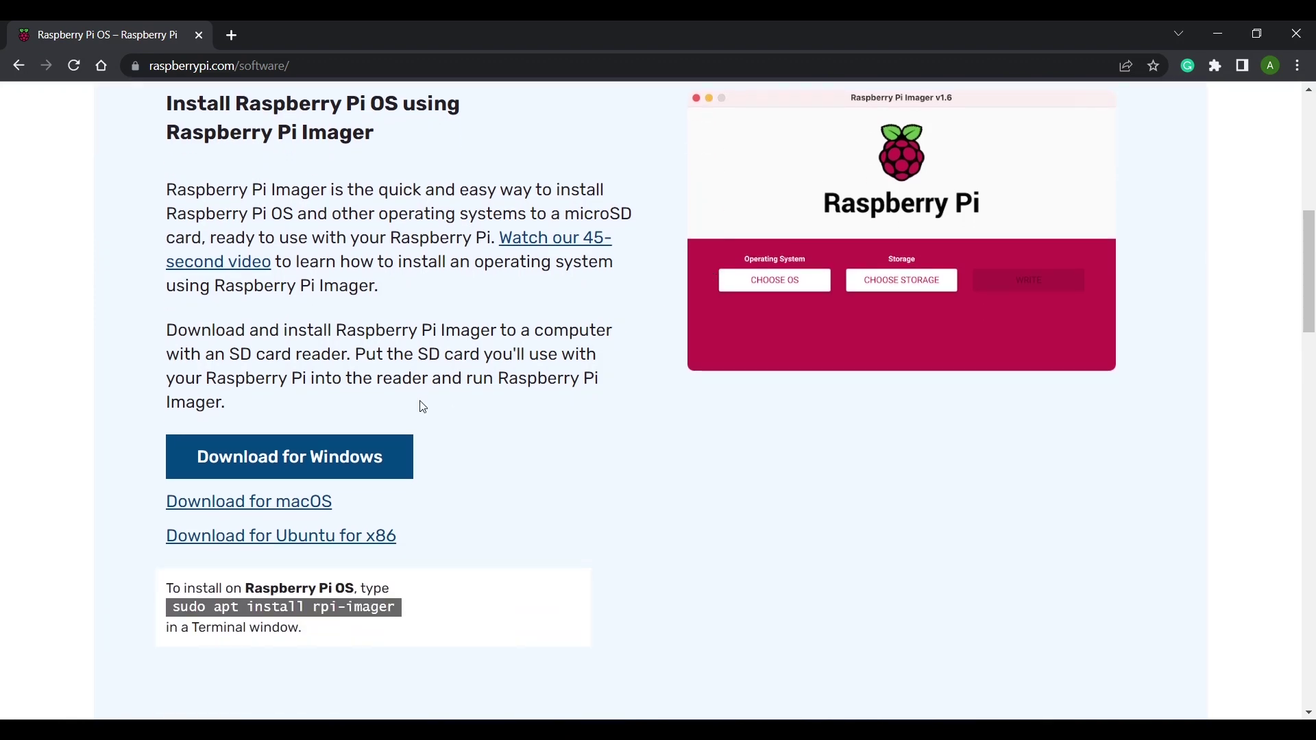
left_click(336, 459)
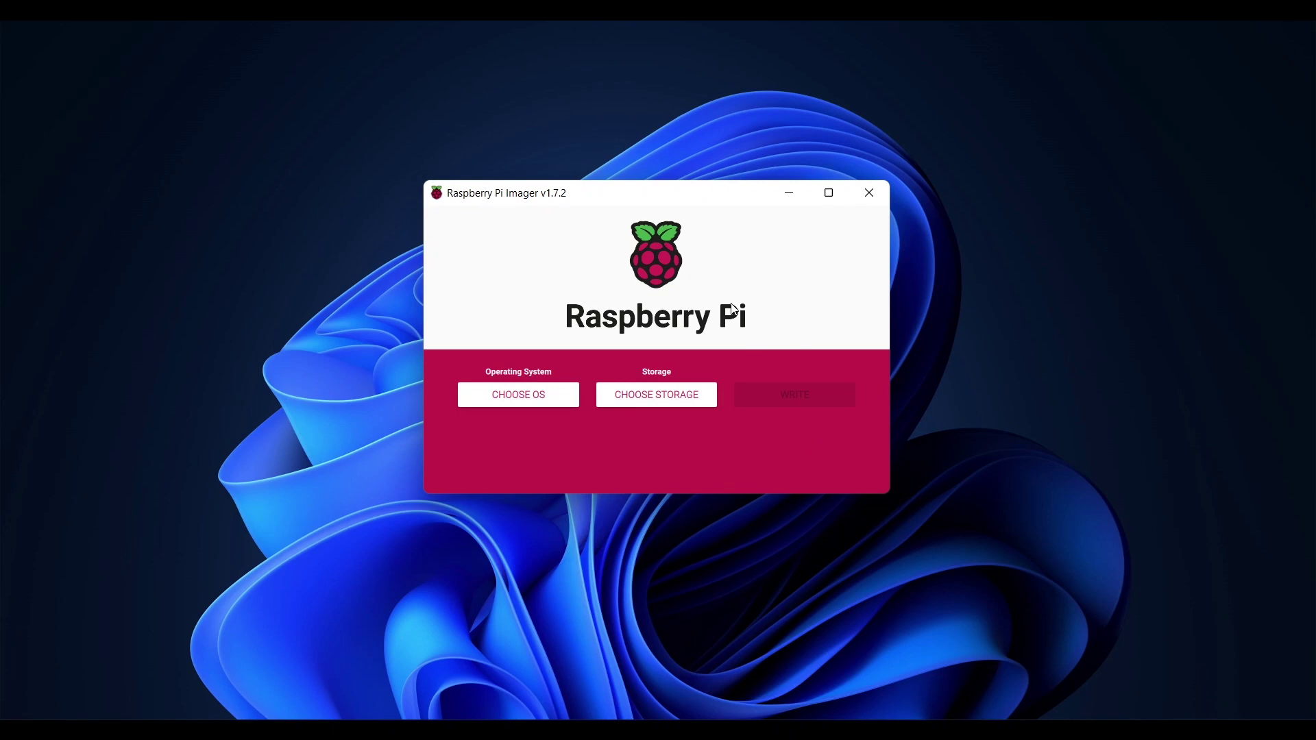
Choose Erase as the operation and the 31.9 GB Generic Mass-Storage USB Device as storage.
left_click(535, 404)
scroll(535, 405, "down", 5)
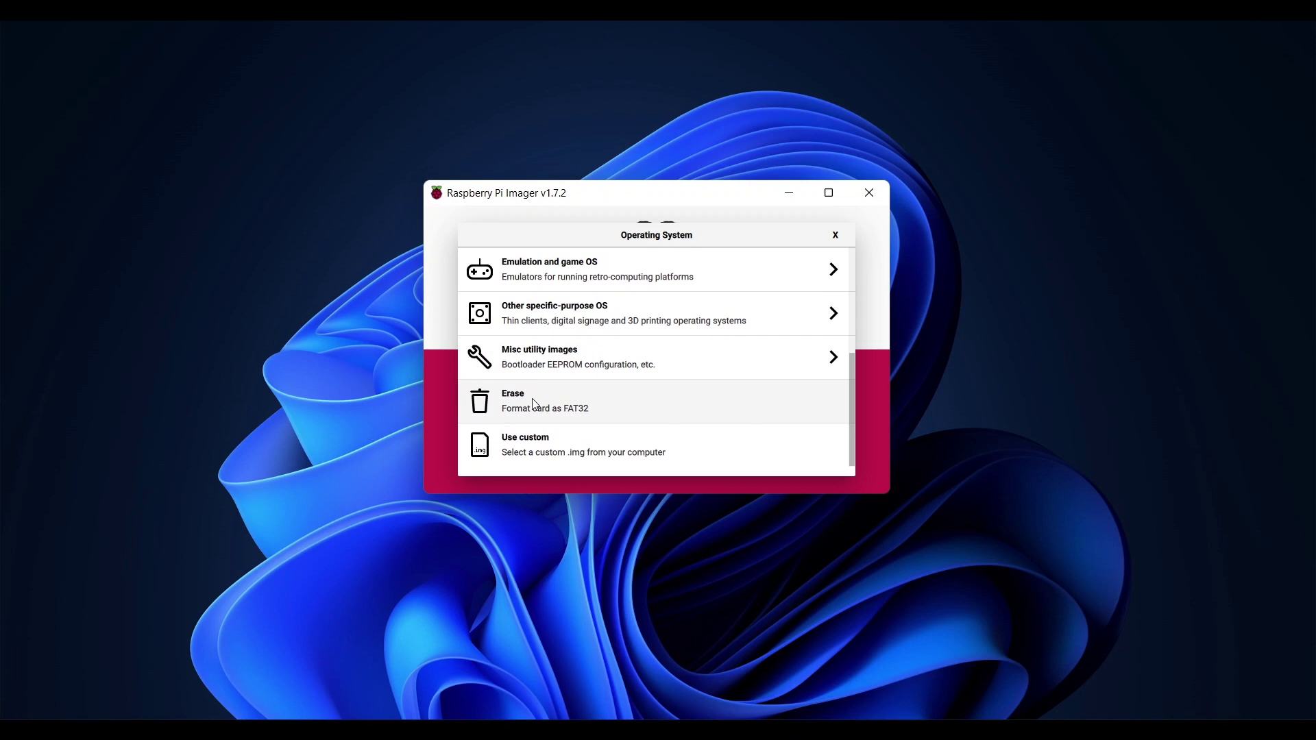
left_click(534, 403)
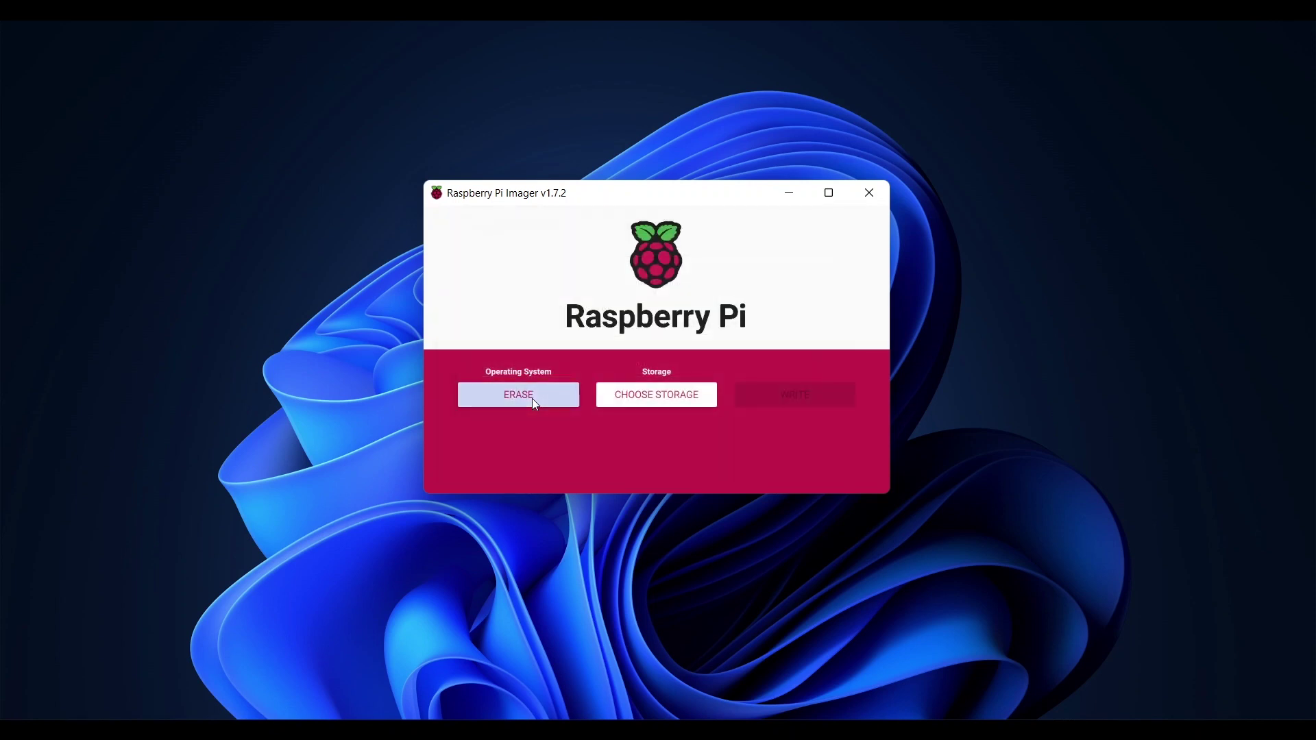
left_click(666, 401)
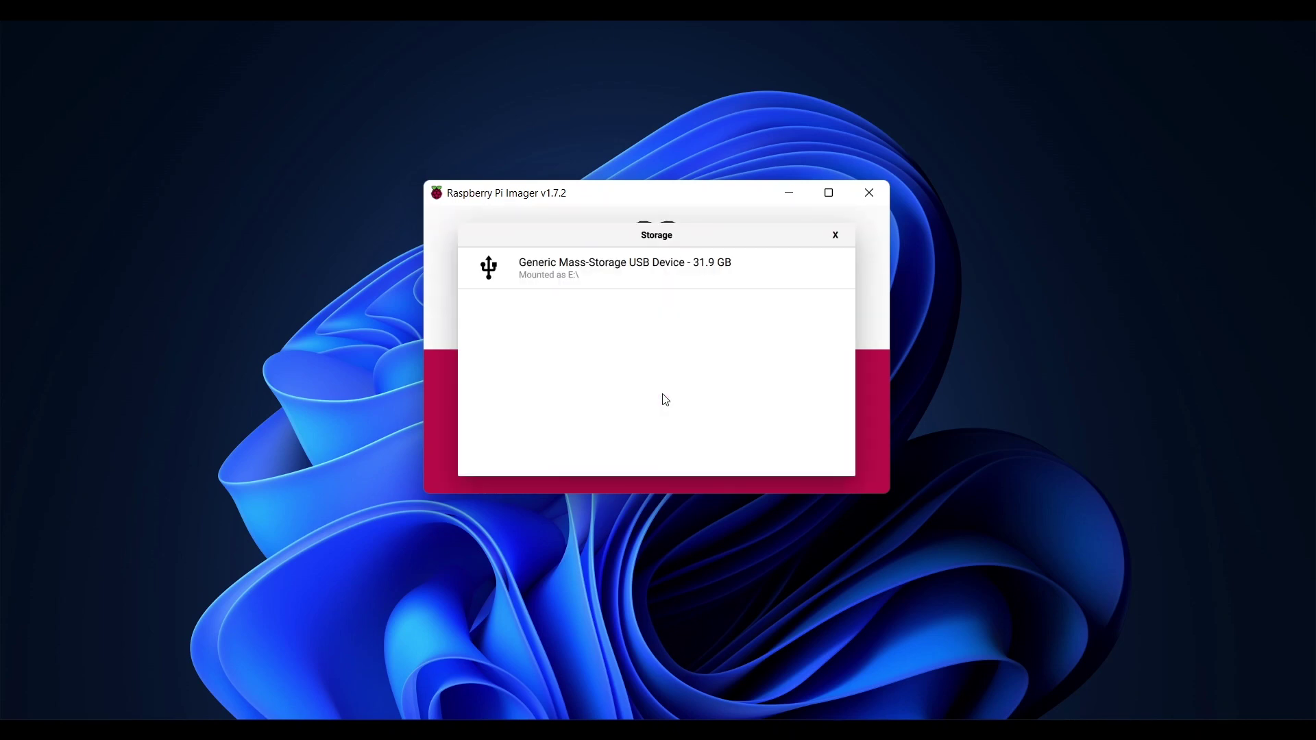
left_click(587, 282)
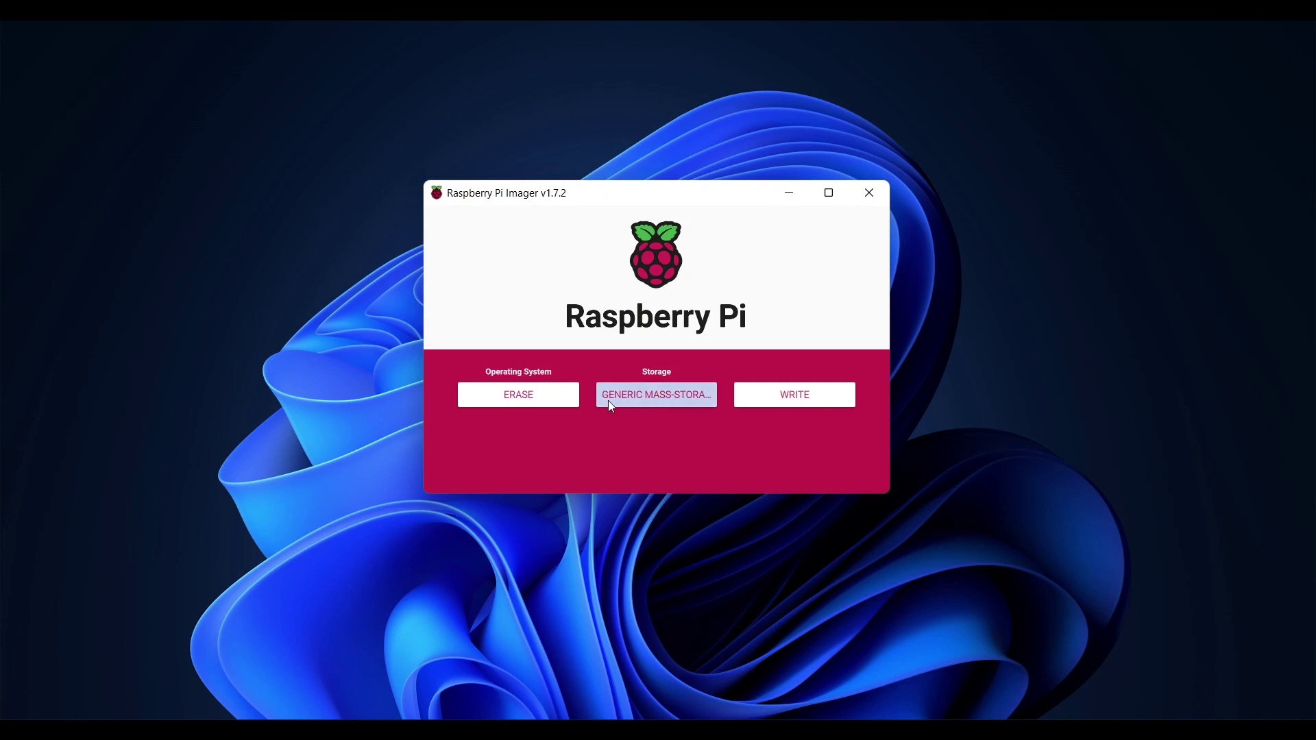
Run the erase, confirm wiping the device's data, and dismiss the success message.
left_click(795, 397)
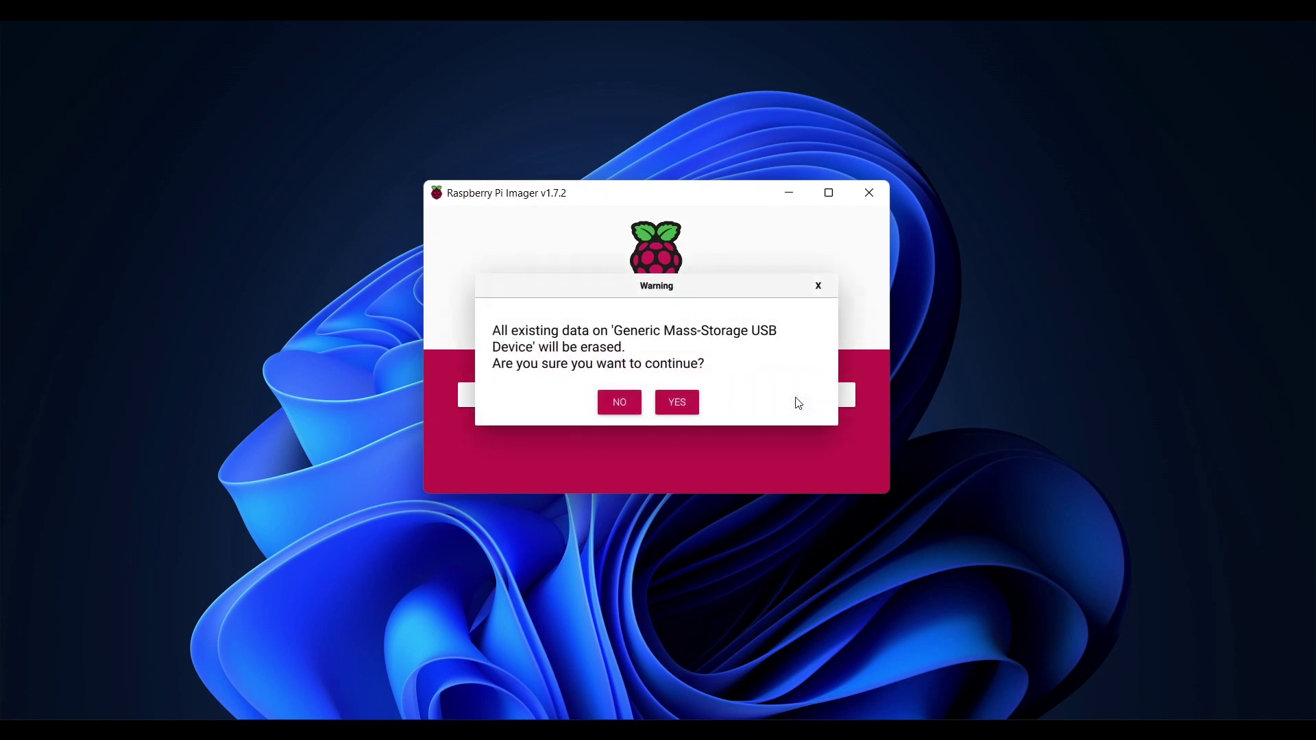
left_click(687, 406)
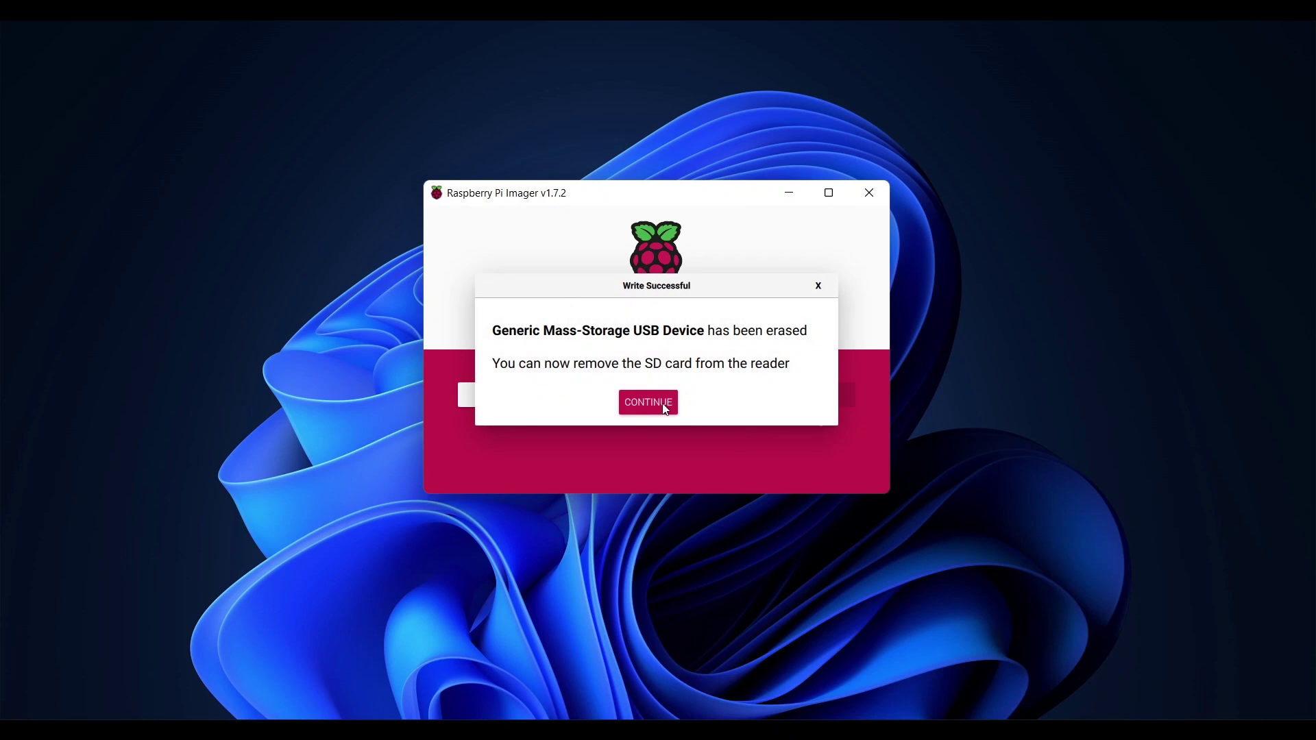
left_click(664, 406)
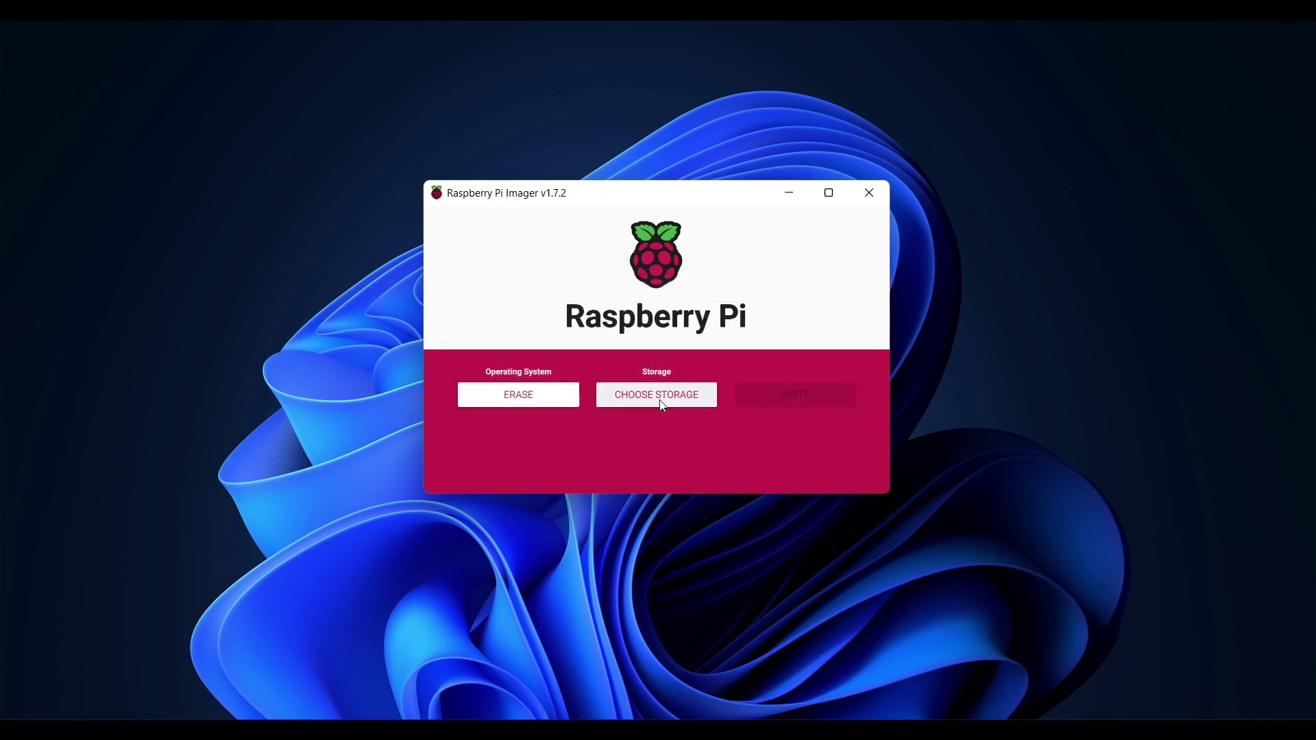
Select Raspberry Pi OS (64-BIT) from the other Raspberry Pi OS versions.
left_click(541, 403)
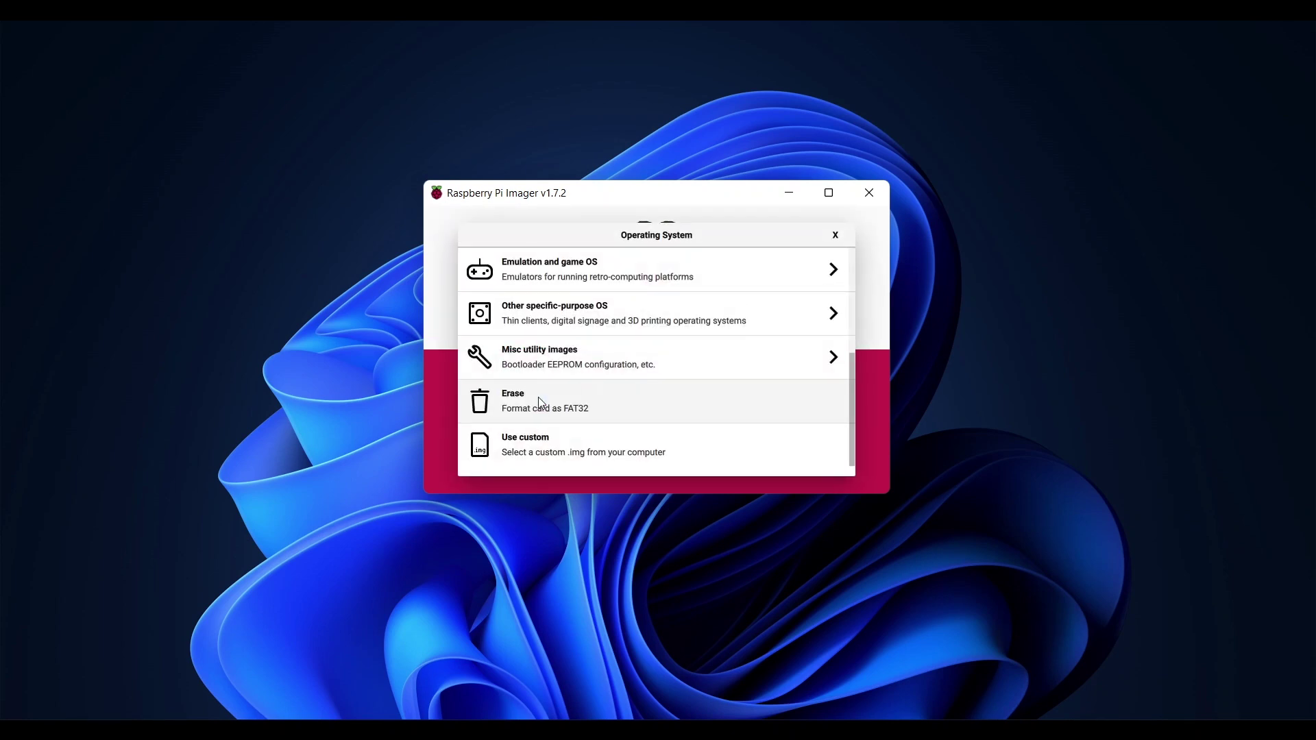
scroll(538, 403, "up", 5)
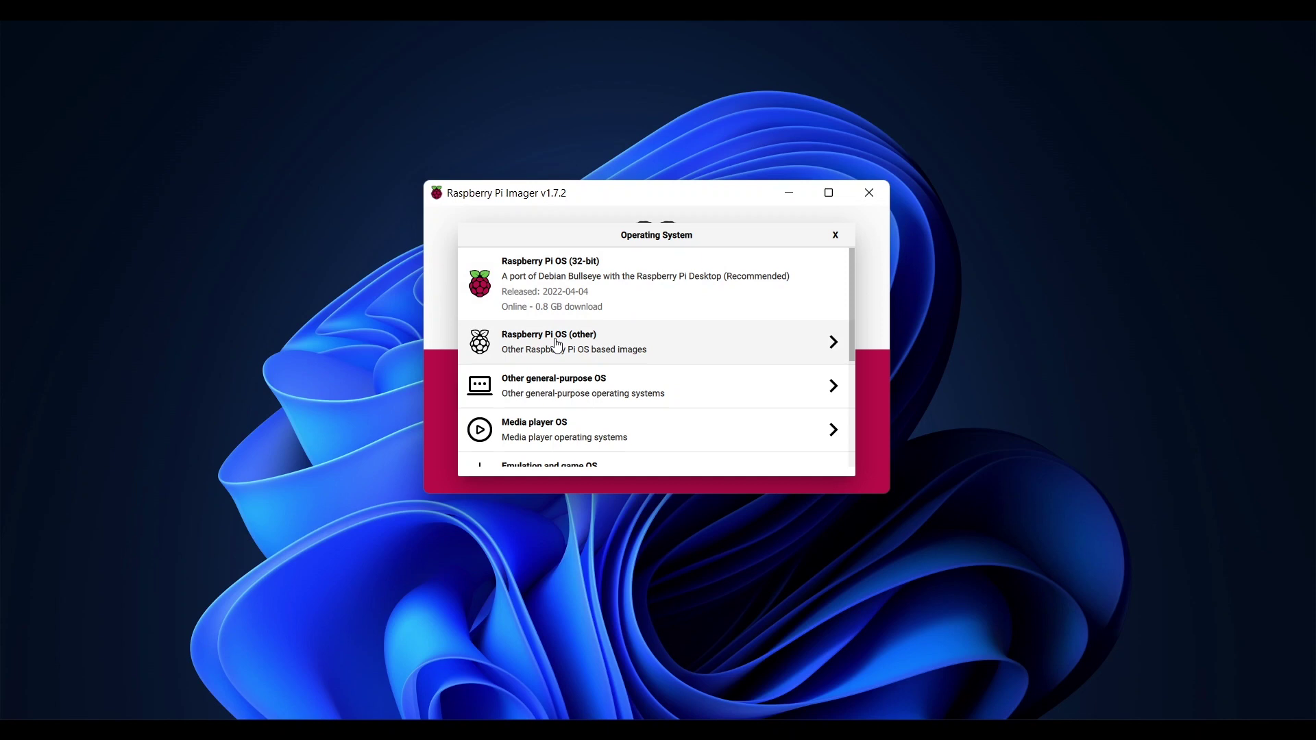
left_click(557, 344)
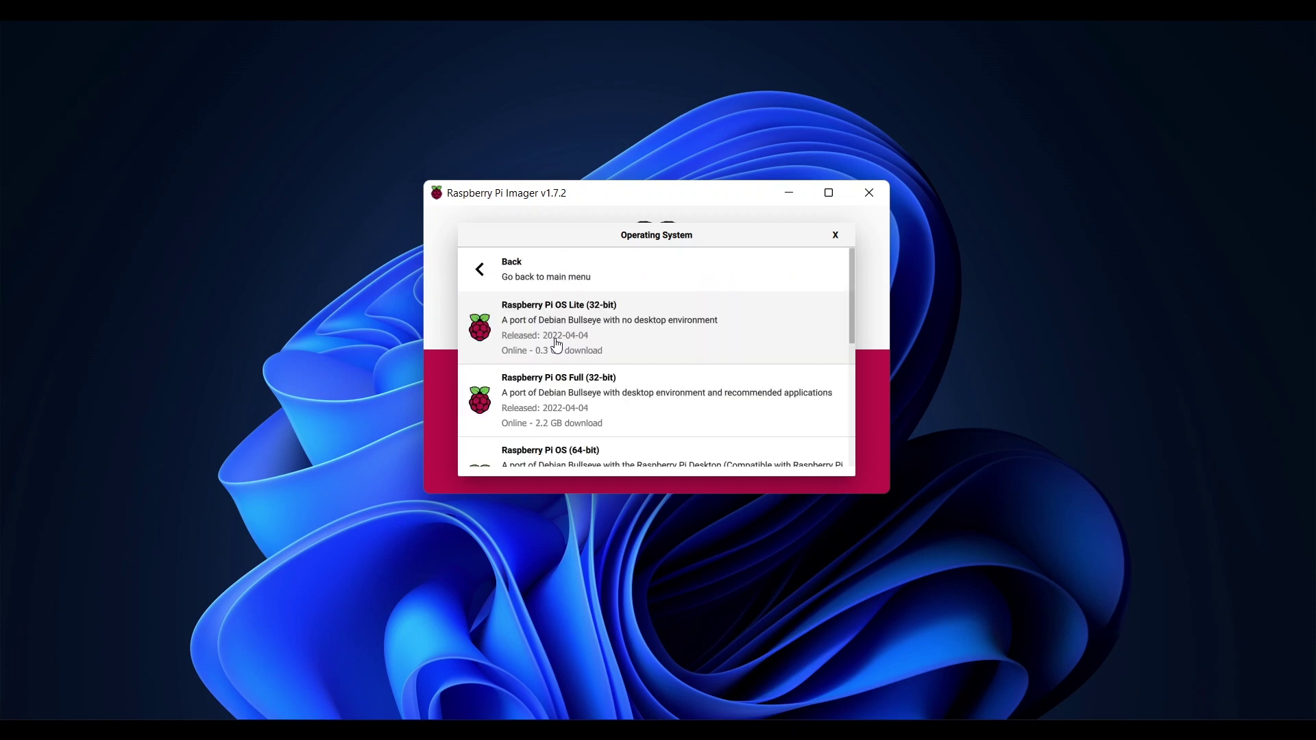
scroll(556, 344, "down", 2)
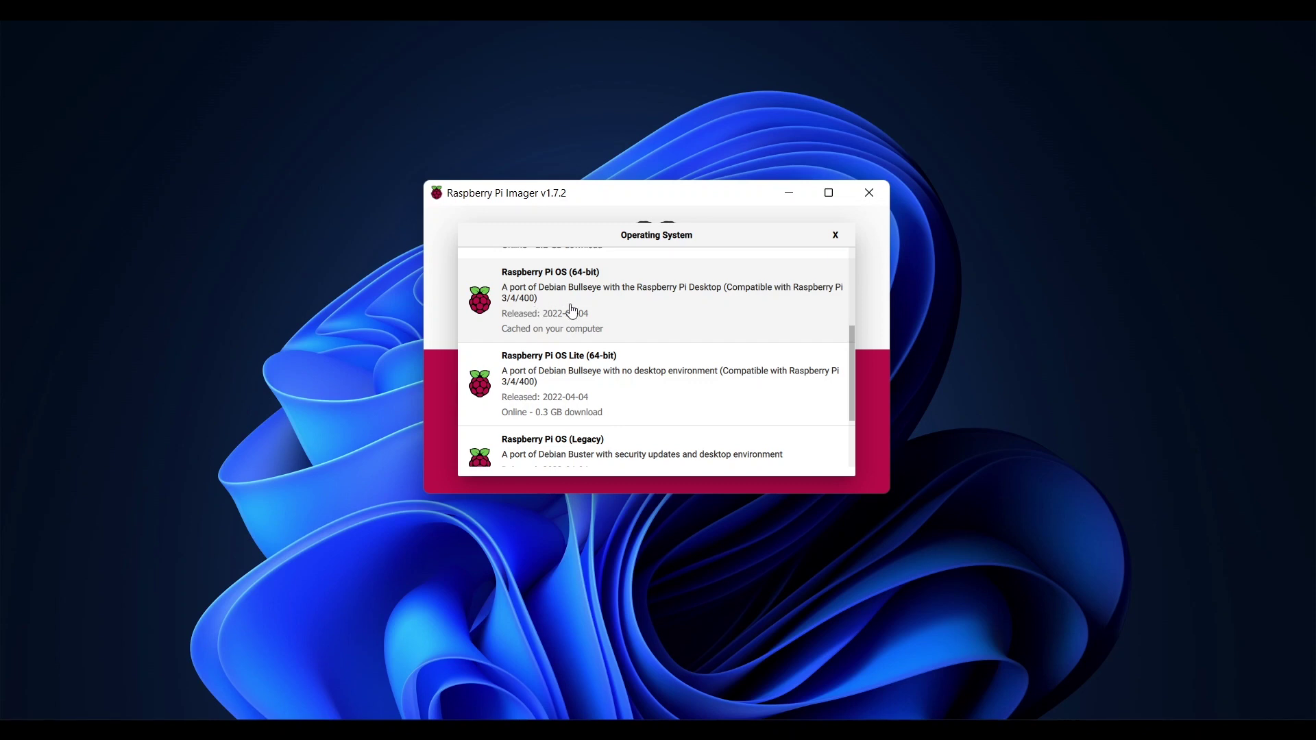
left_click(574, 312)
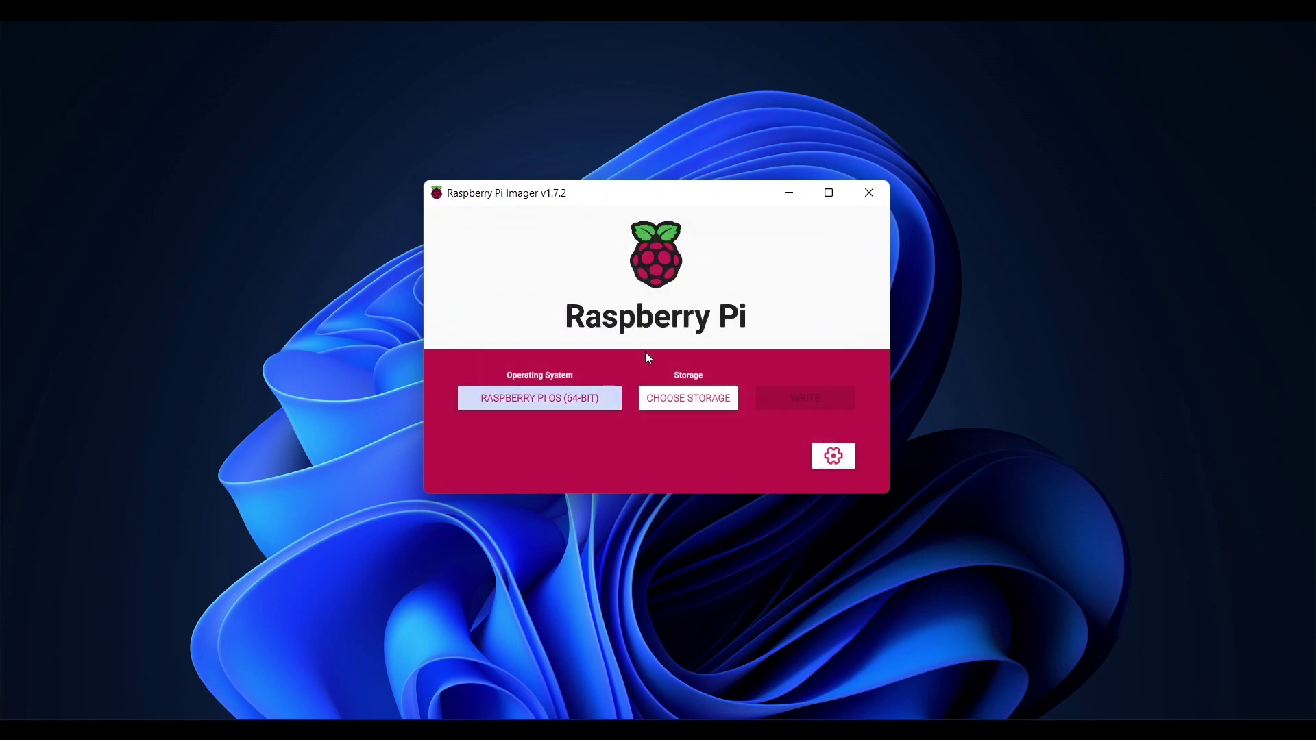
Target the 31.9 GB USB device and start writing, accepting its data will be erased.
left_click(690, 411)
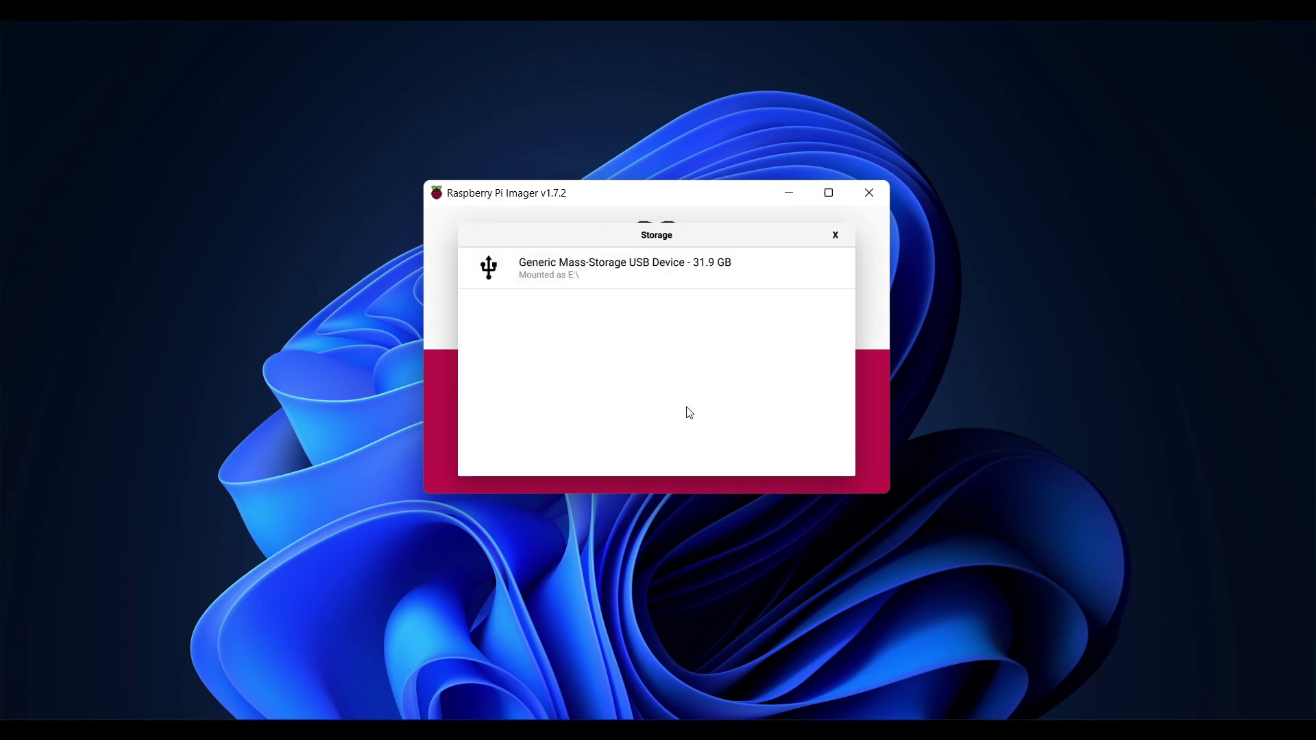
left_click(612, 282)
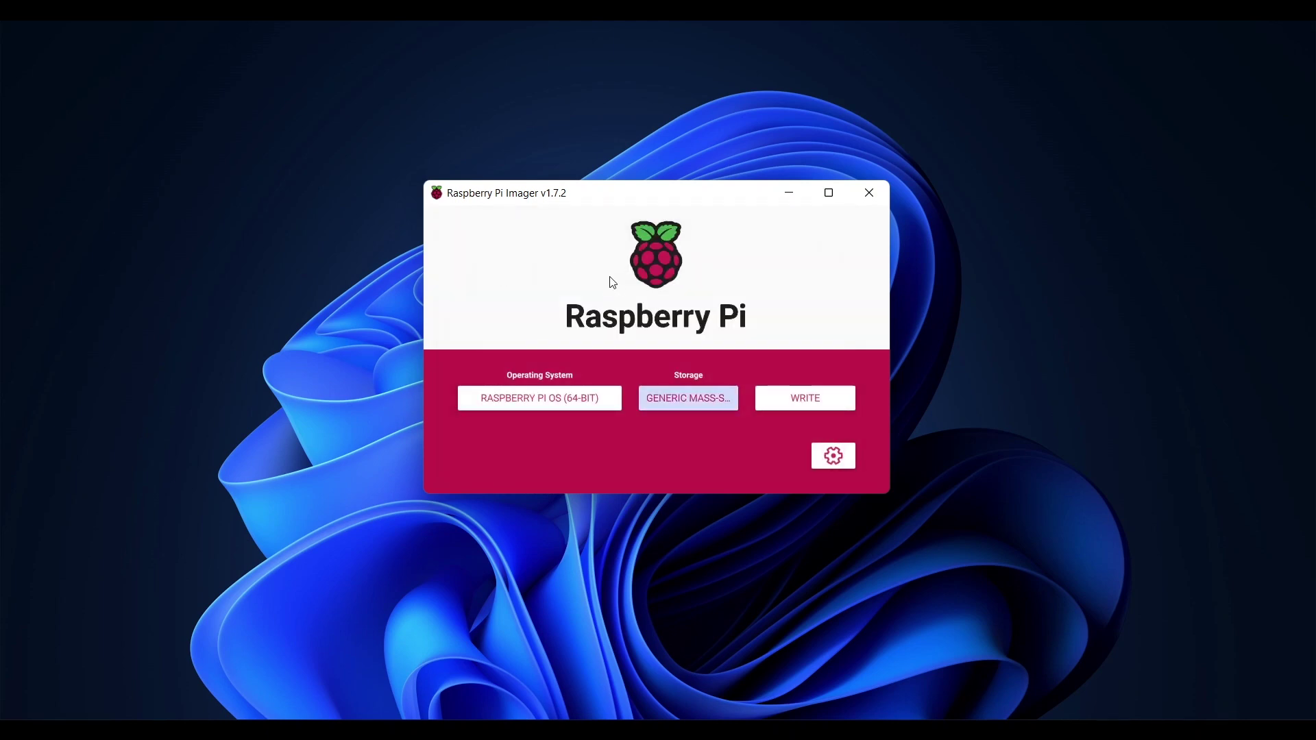
left_click(777, 400)
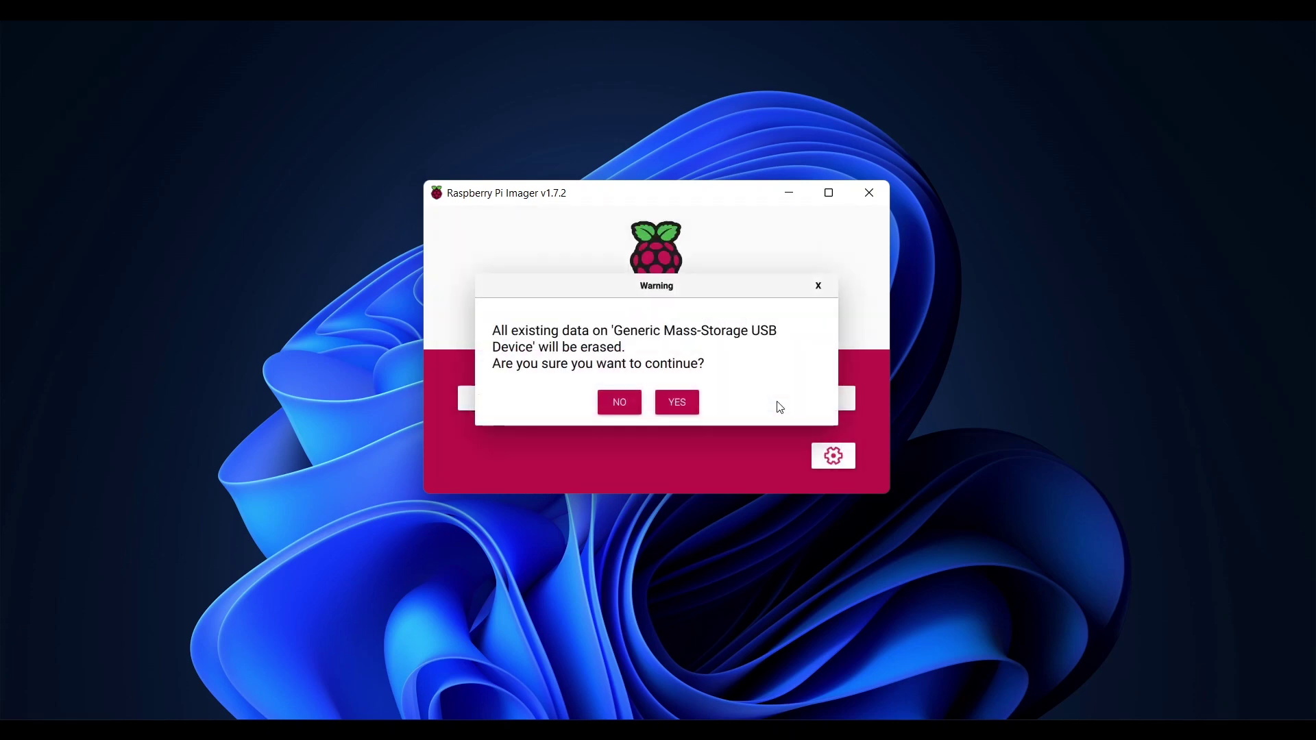
left_click(687, 410)
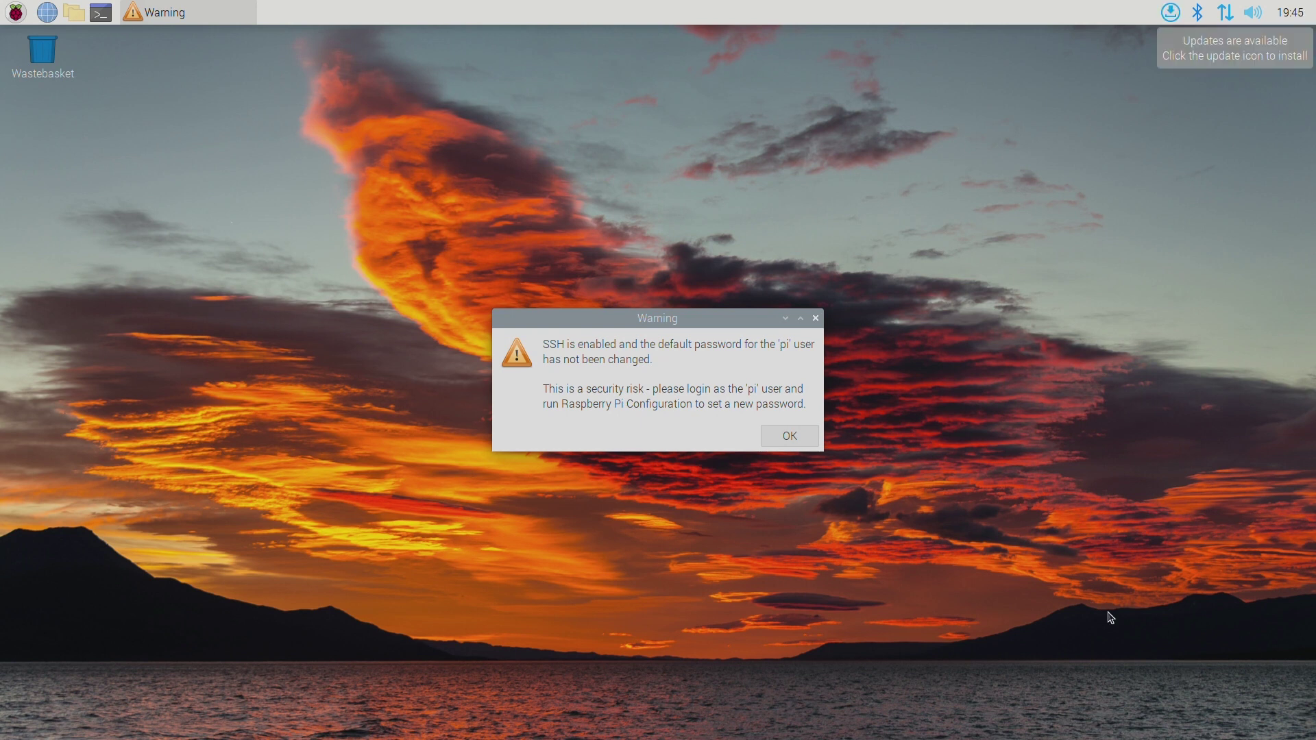
Dismiss the SSH warning and refresh package lists with sudo apt-get update in a terminal.
left_click(789, 439)
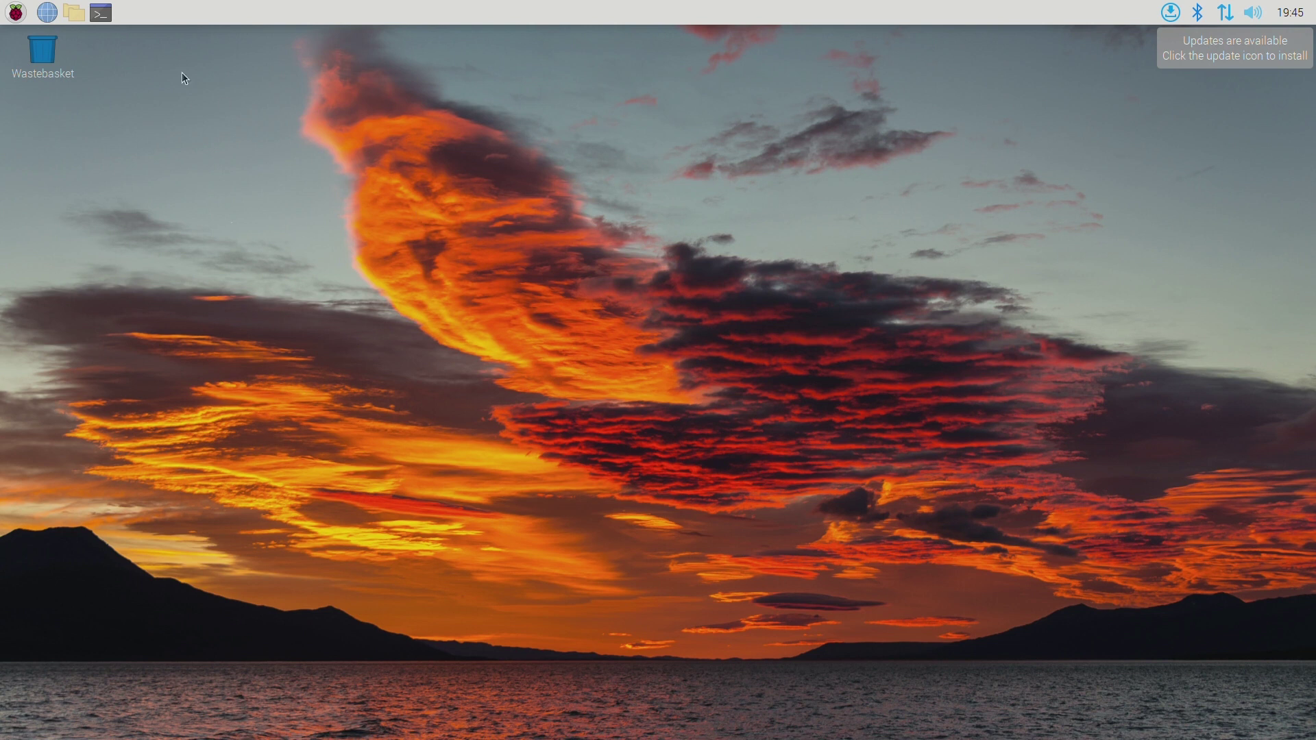
left_click(106, 21)
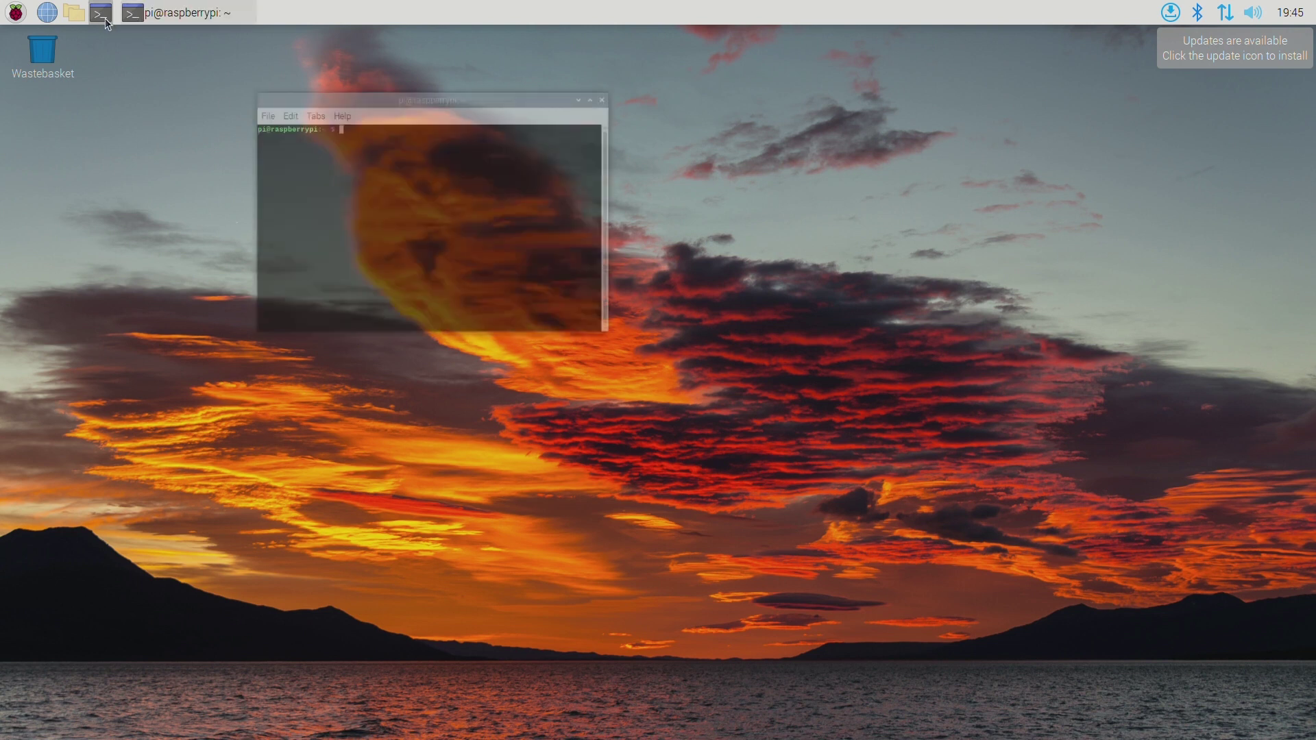
type("sudo ")
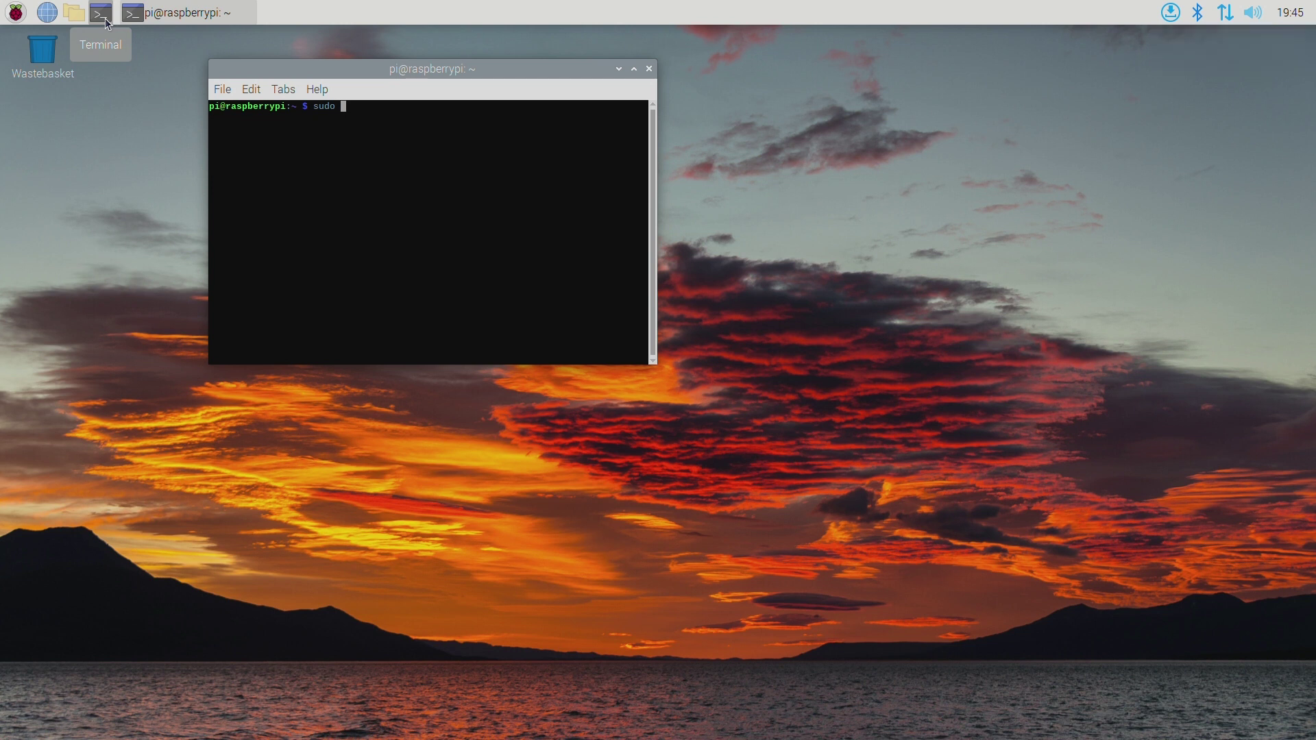
type("apt-get update")
key("Return")
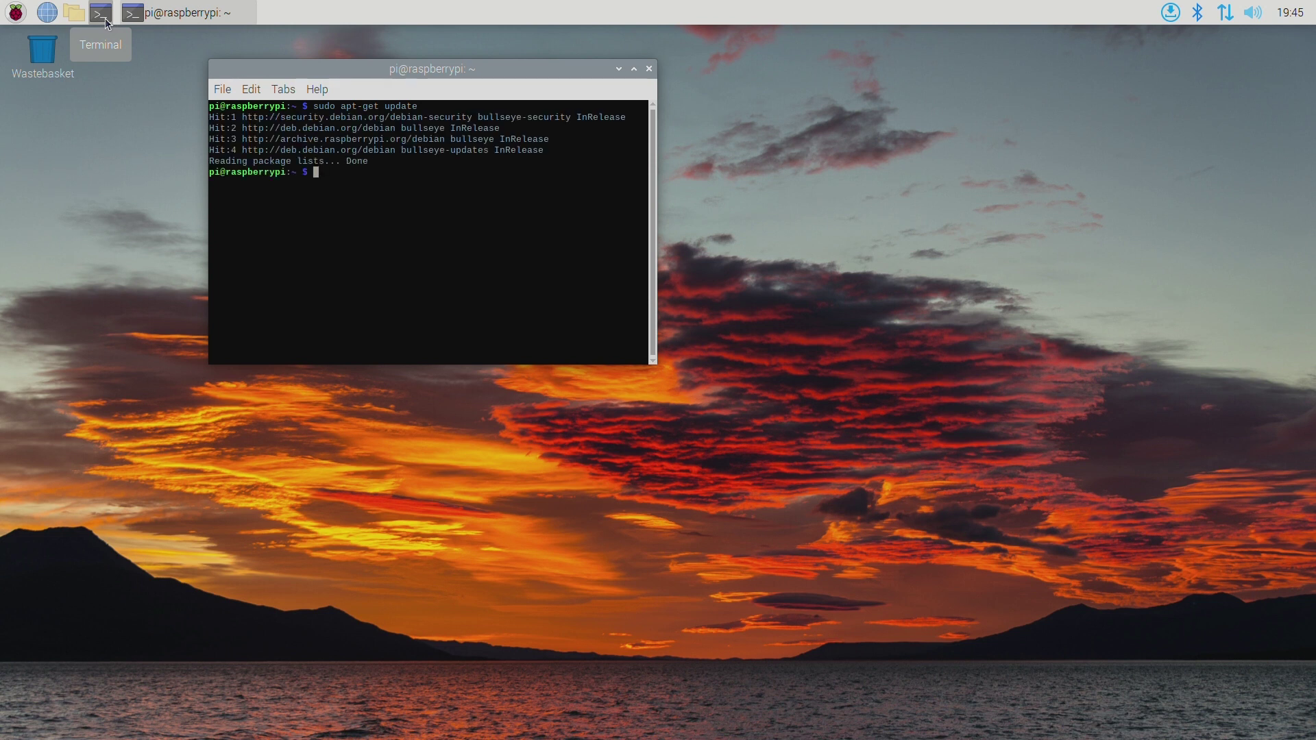
Upgrade all packages with sudo apt-get upgrade, then run the Argon Fan HAT curl install script.
type("sudo apt-get upgrade")
key("Return")
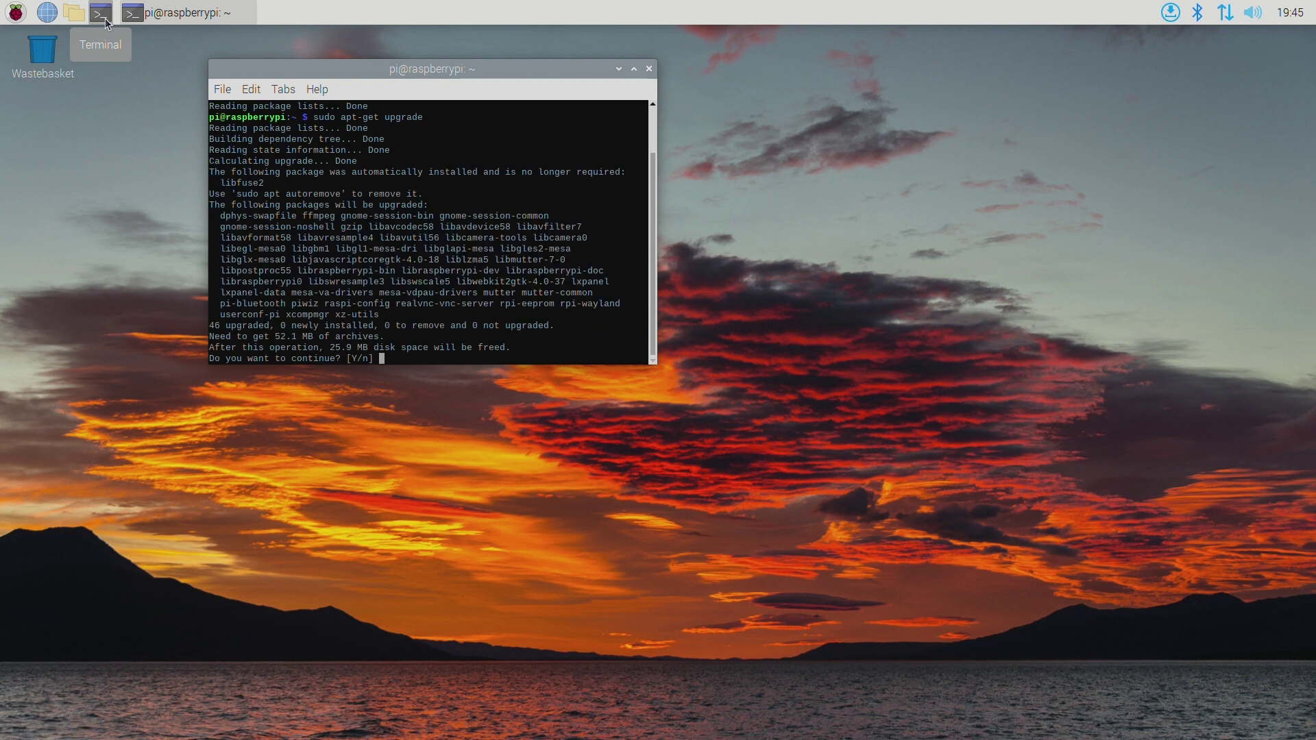
key("Return")
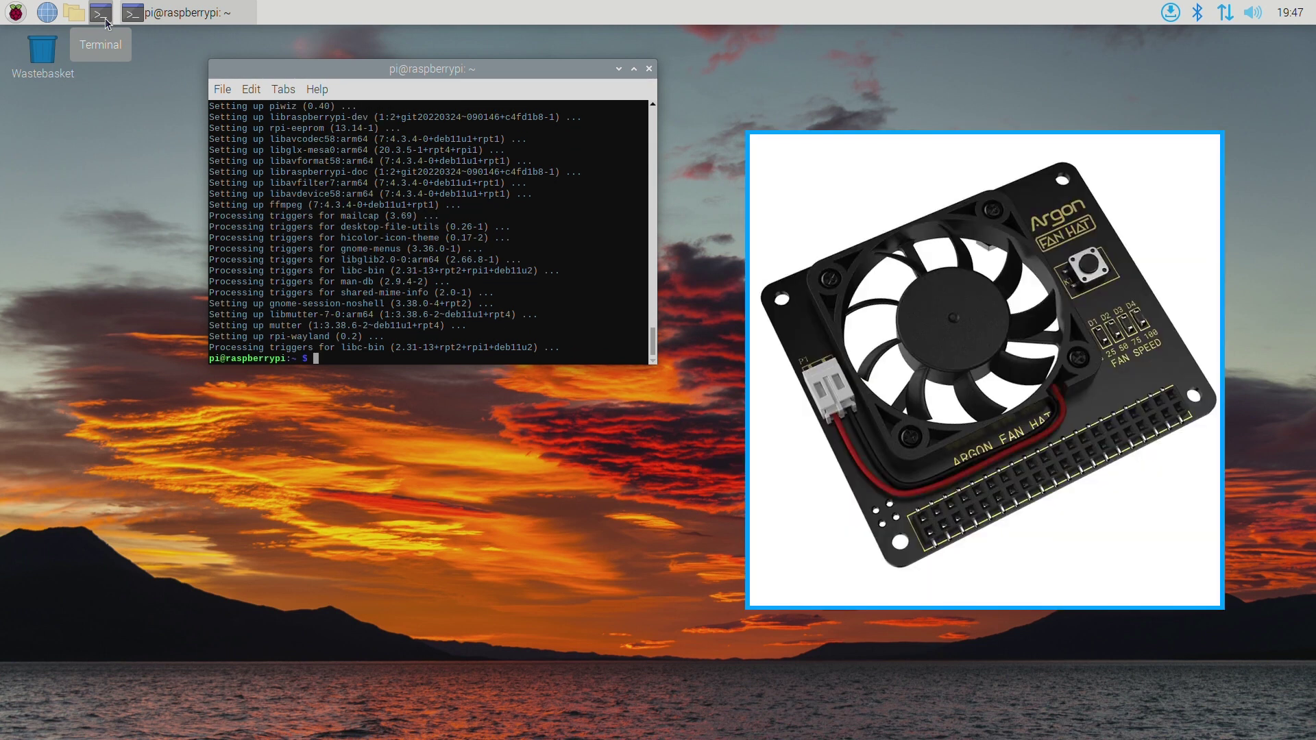
type("curl https://download.ar")
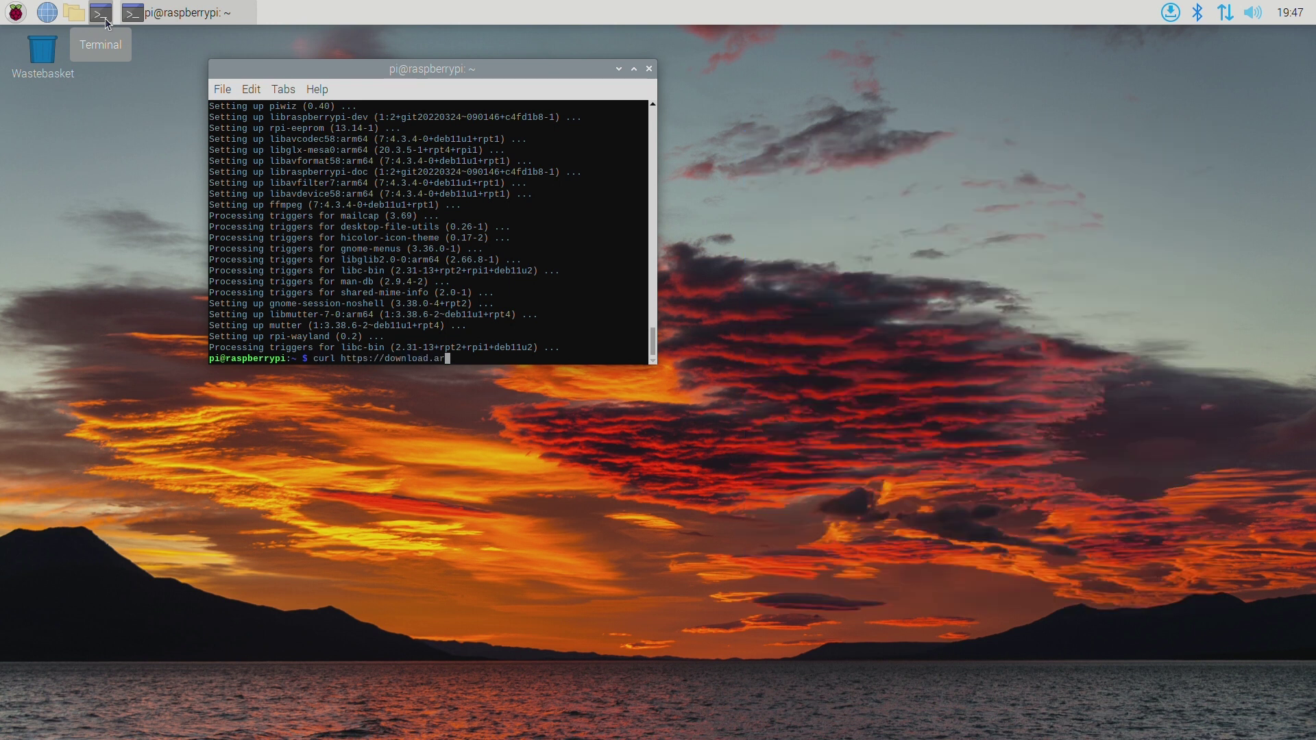
type("gon40.com/argonfanhat.sh | bash")
key("Return")
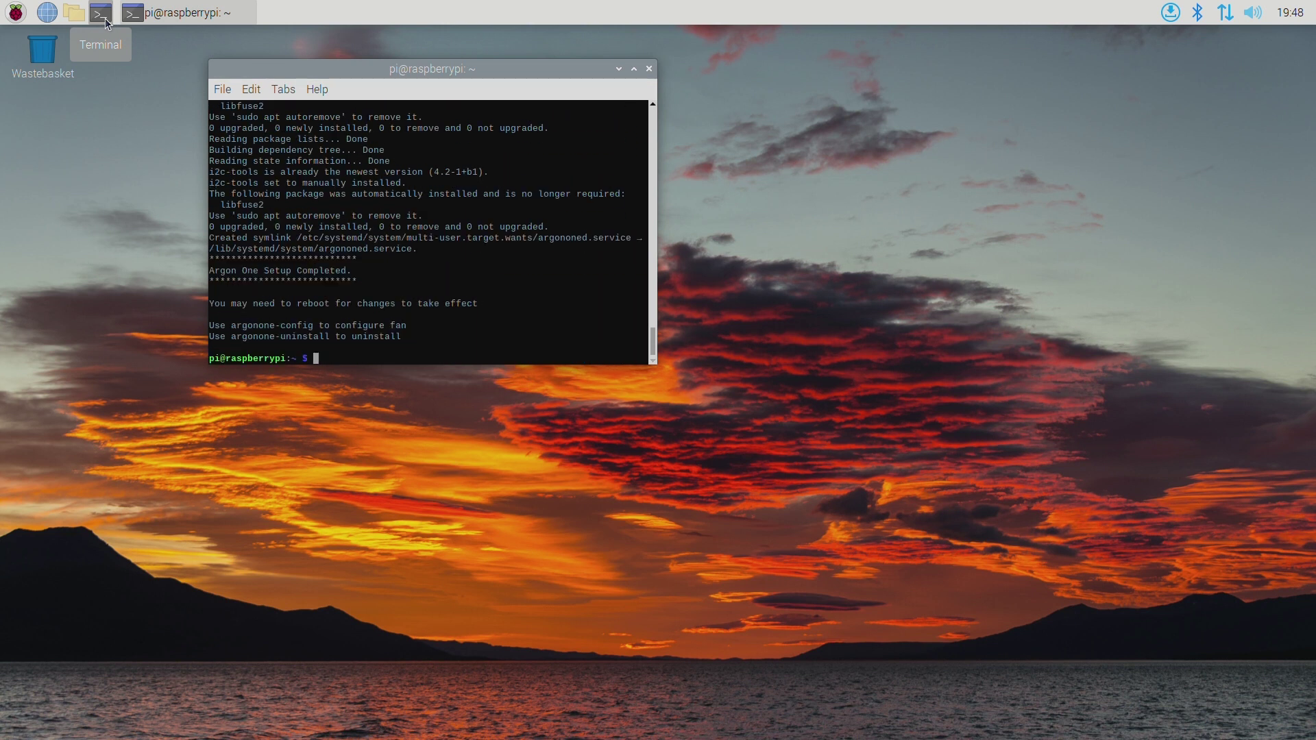
Reboot with sudo reboot, dismiss the SSH warning, and reopen a terminal.
type("sudo reboot")
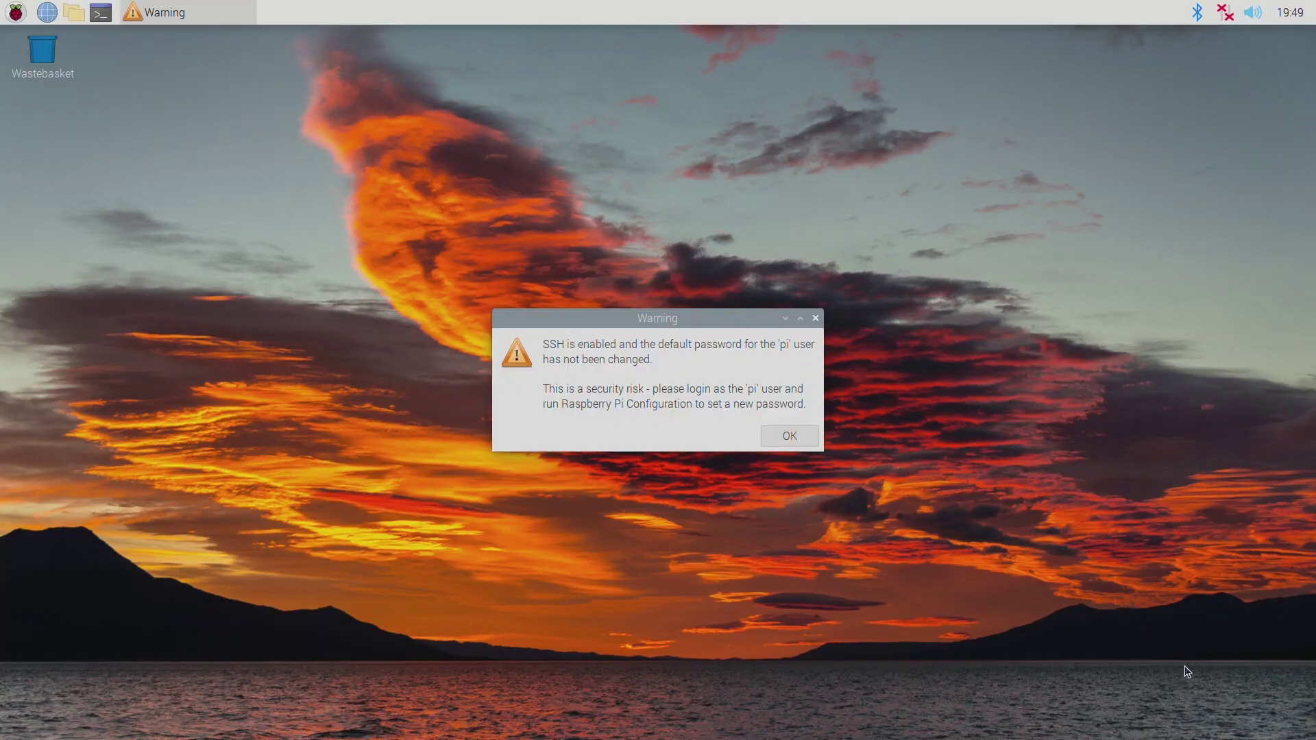
left_click(790, 447)
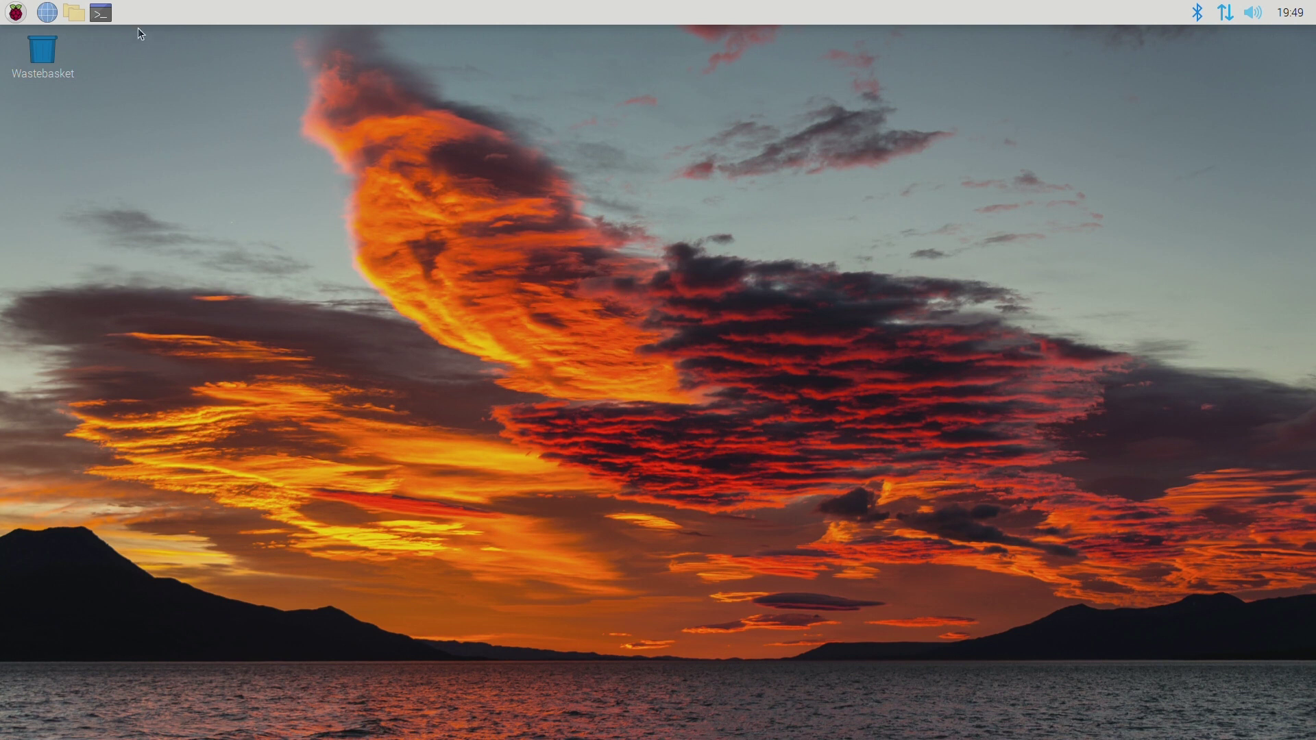
left_click(112, 17)
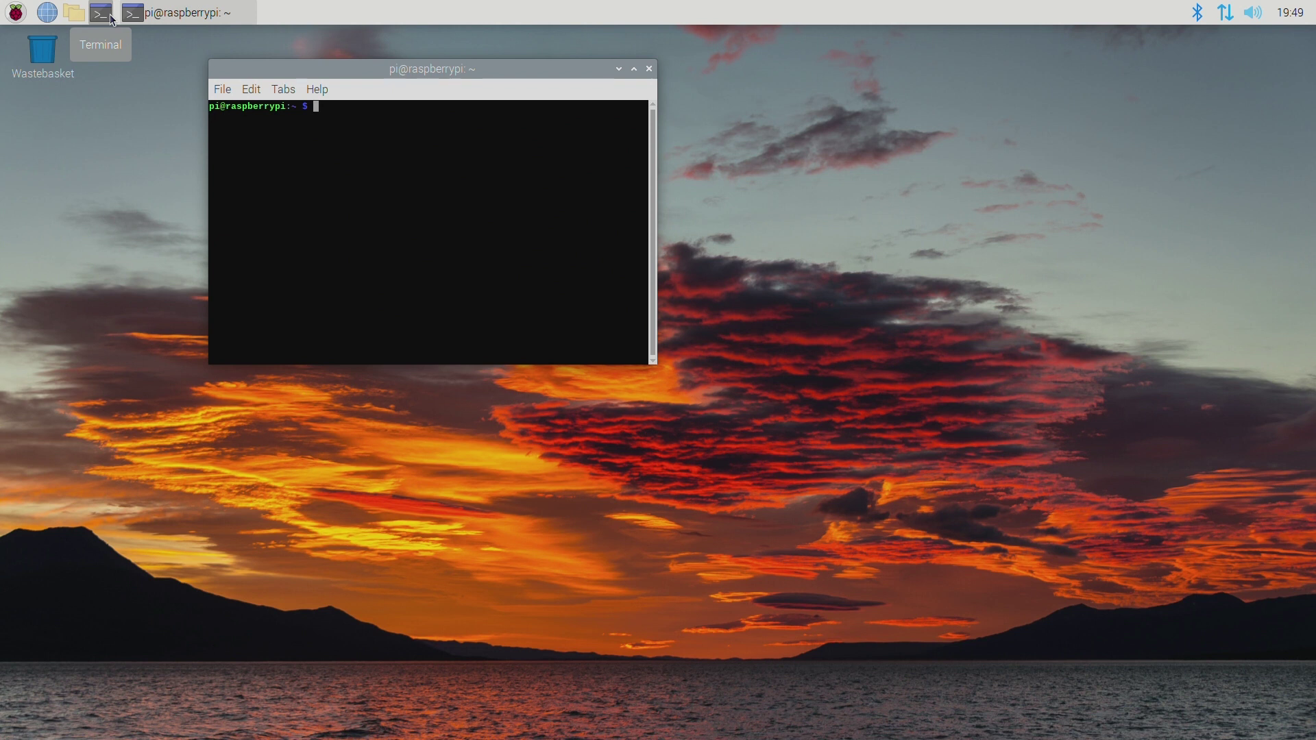
Set the terminal font in Preferences to Monospace Regular size 15.
left_click(252, 90)
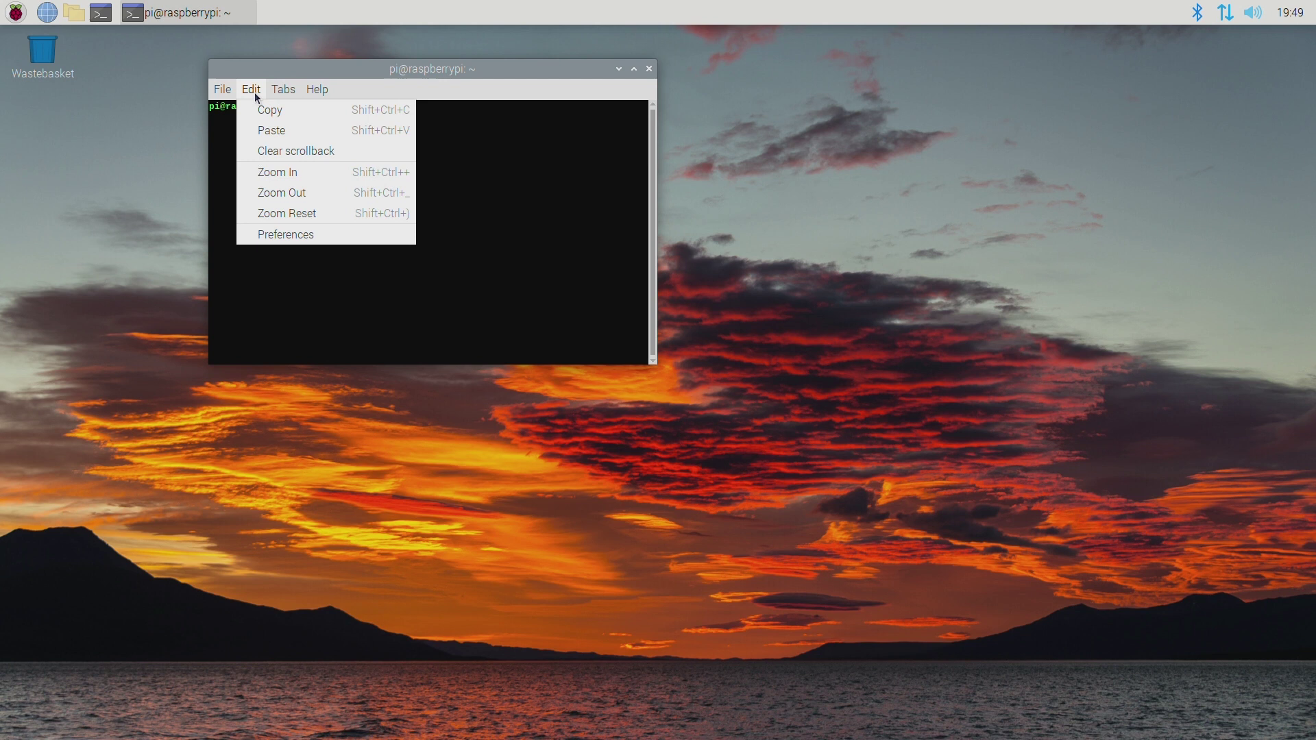
left_click(280, 230)
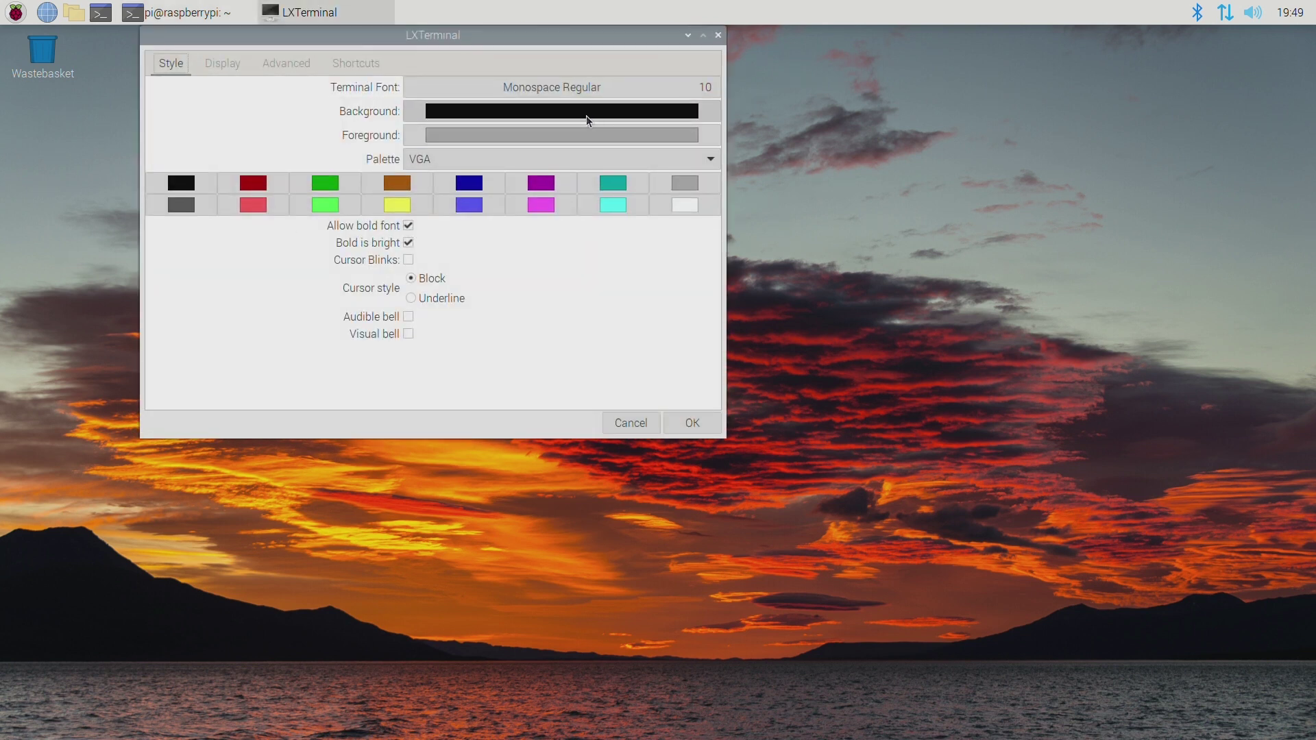
left_click(610, 96)
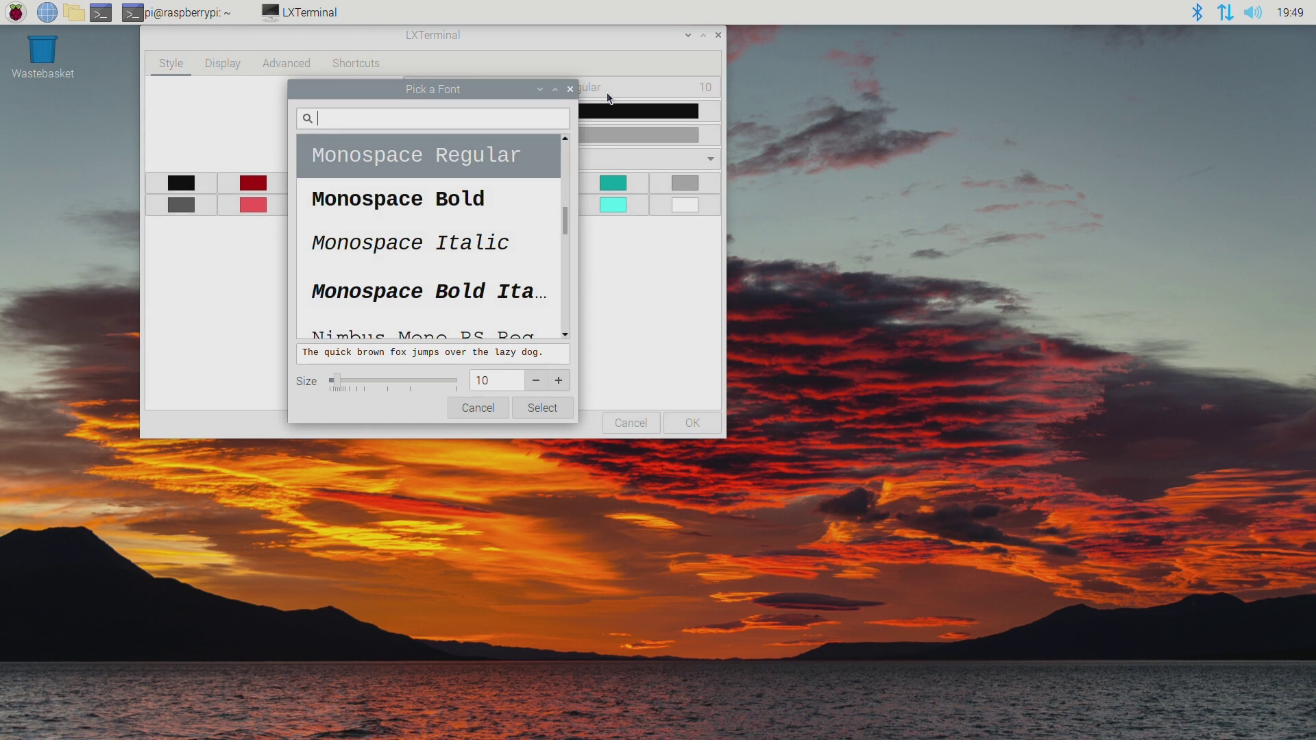
left_click(556, 382)
left_click(557, 382)
left_click(557, 381)
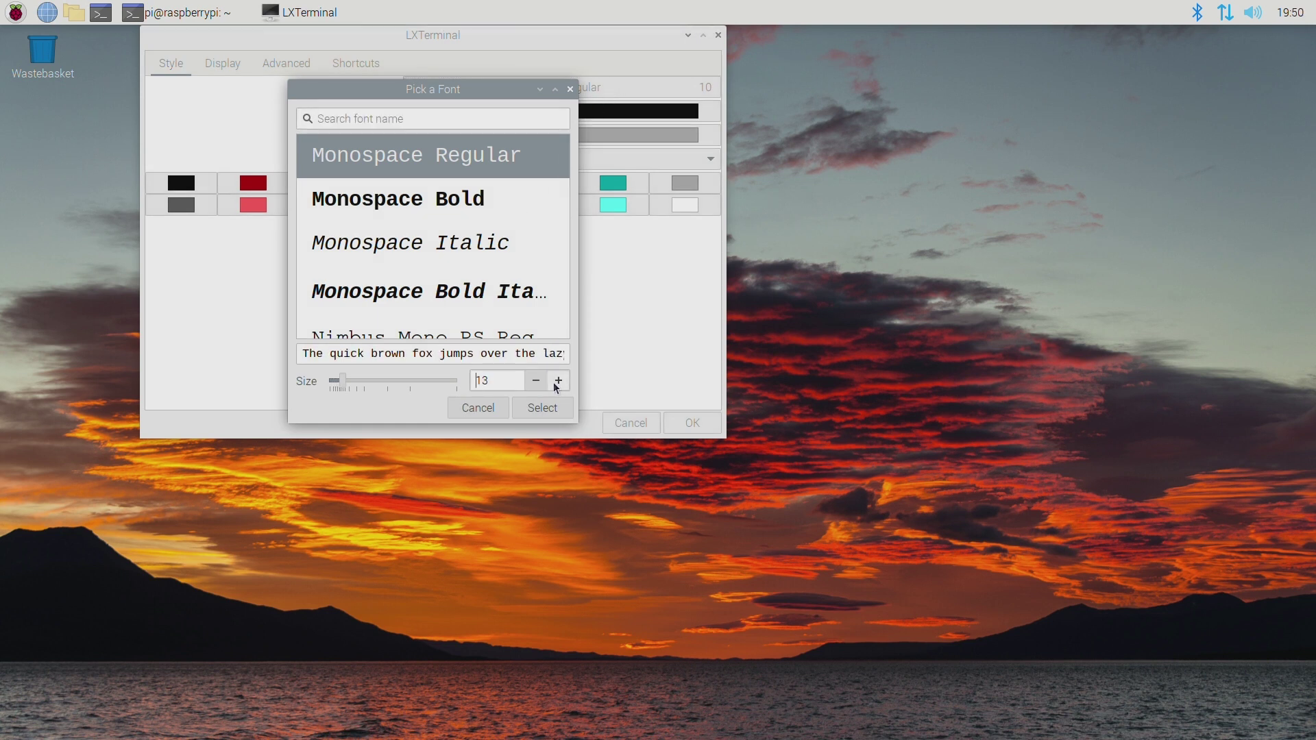
left_click(556, 382)
left_click(558, 382)
left_click(542, 409)
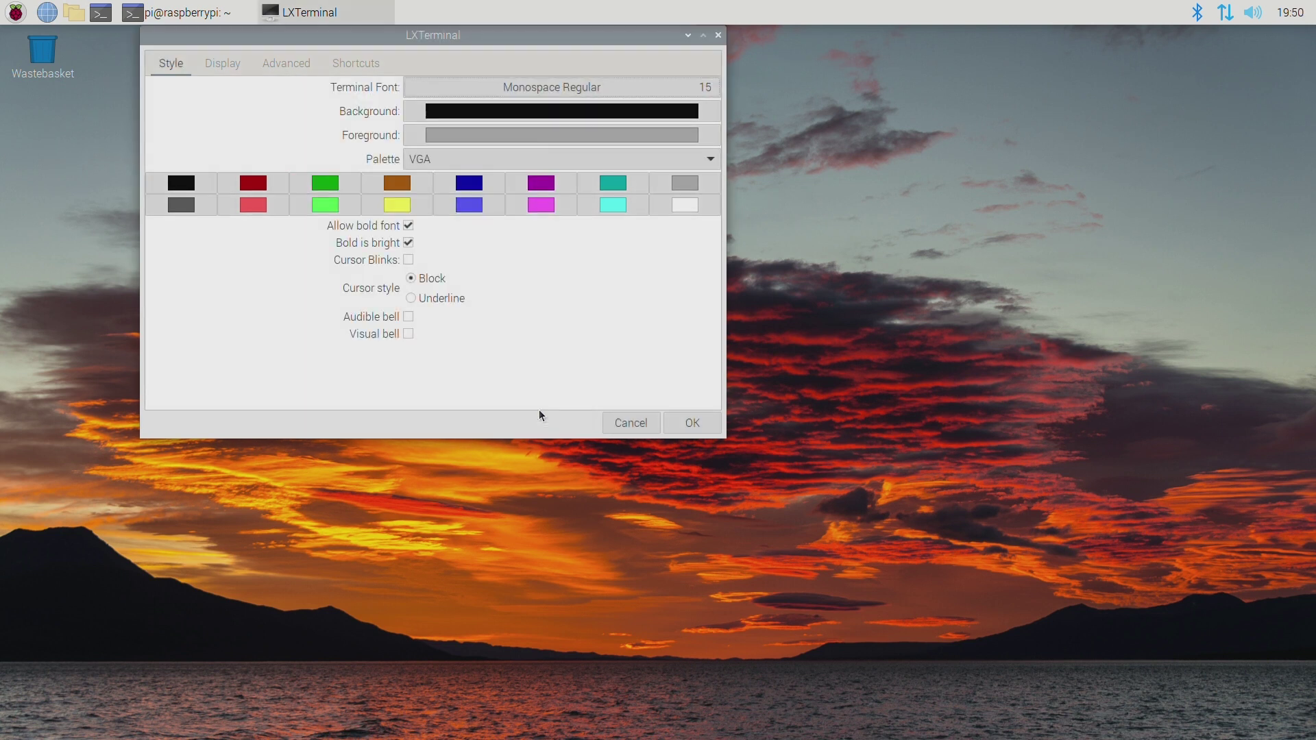
left_click(691, 420)
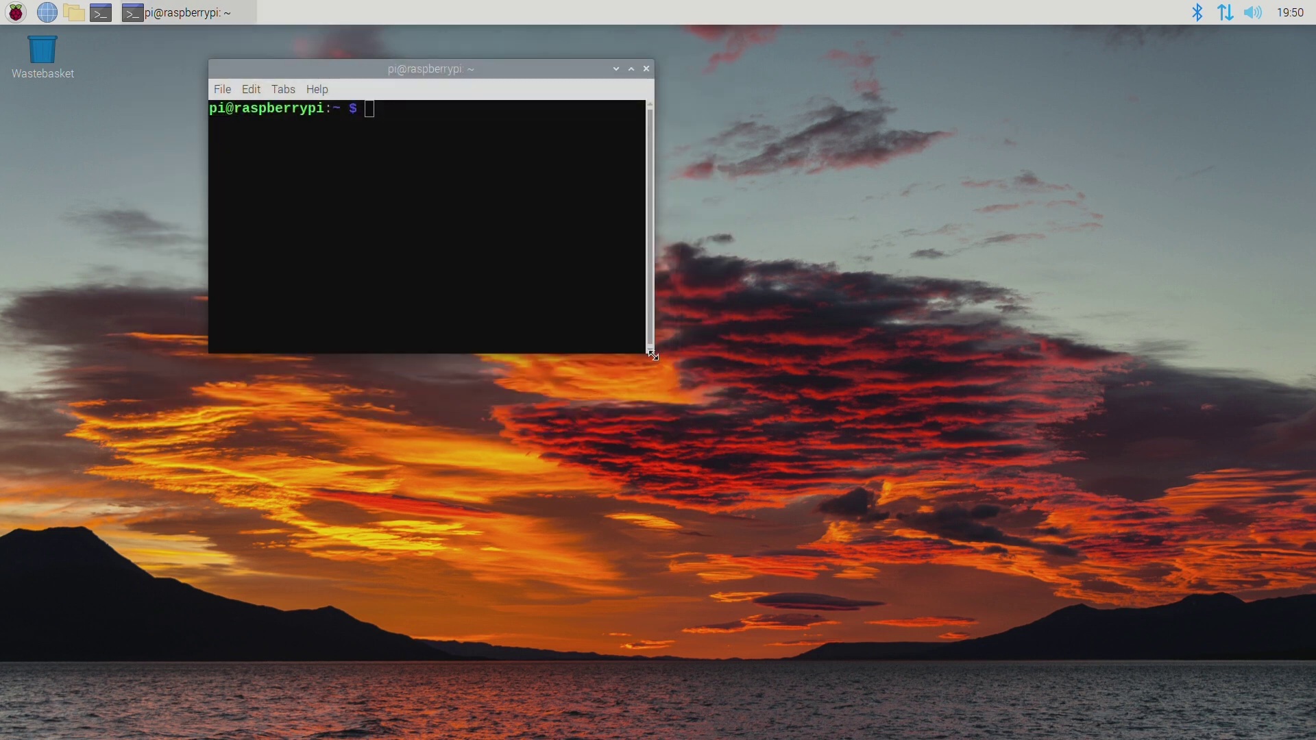
Enlarge the terminal window and launch sudo raspi-config.
left_click_drag(653, 351, 882, 488)
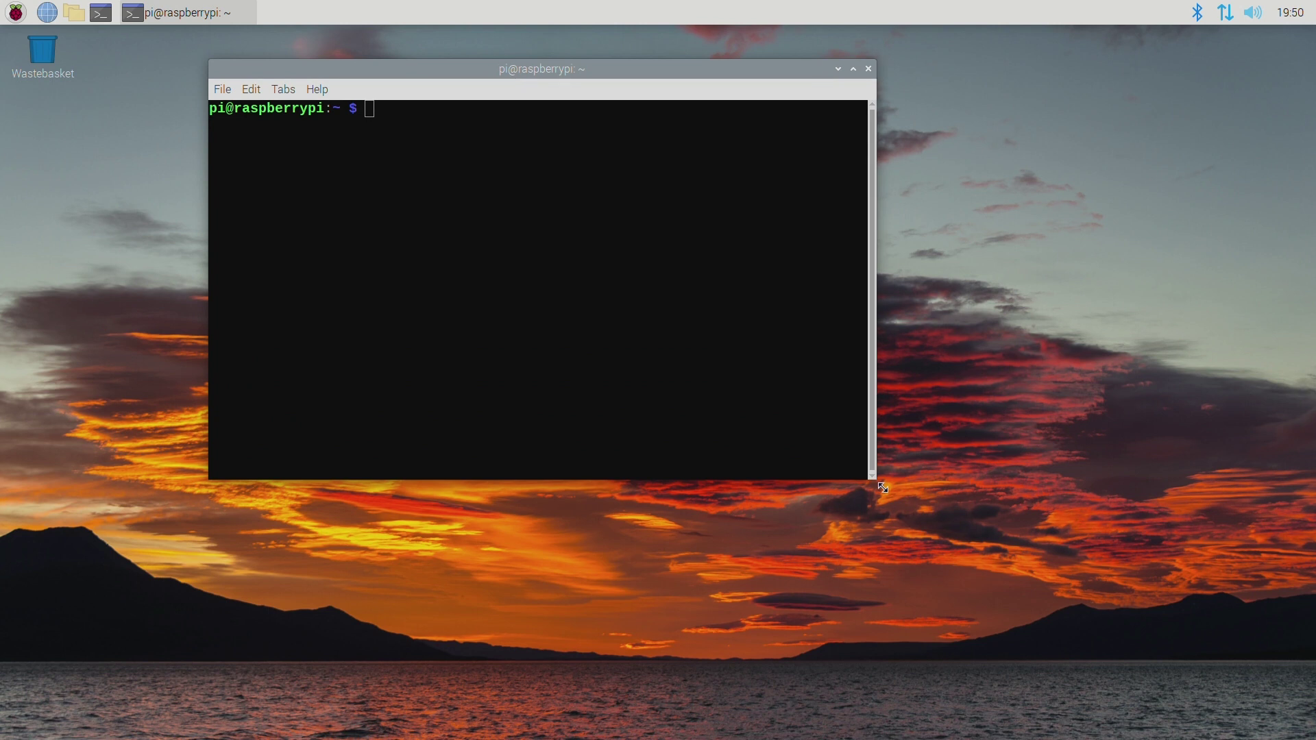
left_click(883, 488)
type("sudo raspi-config")
key("Return")
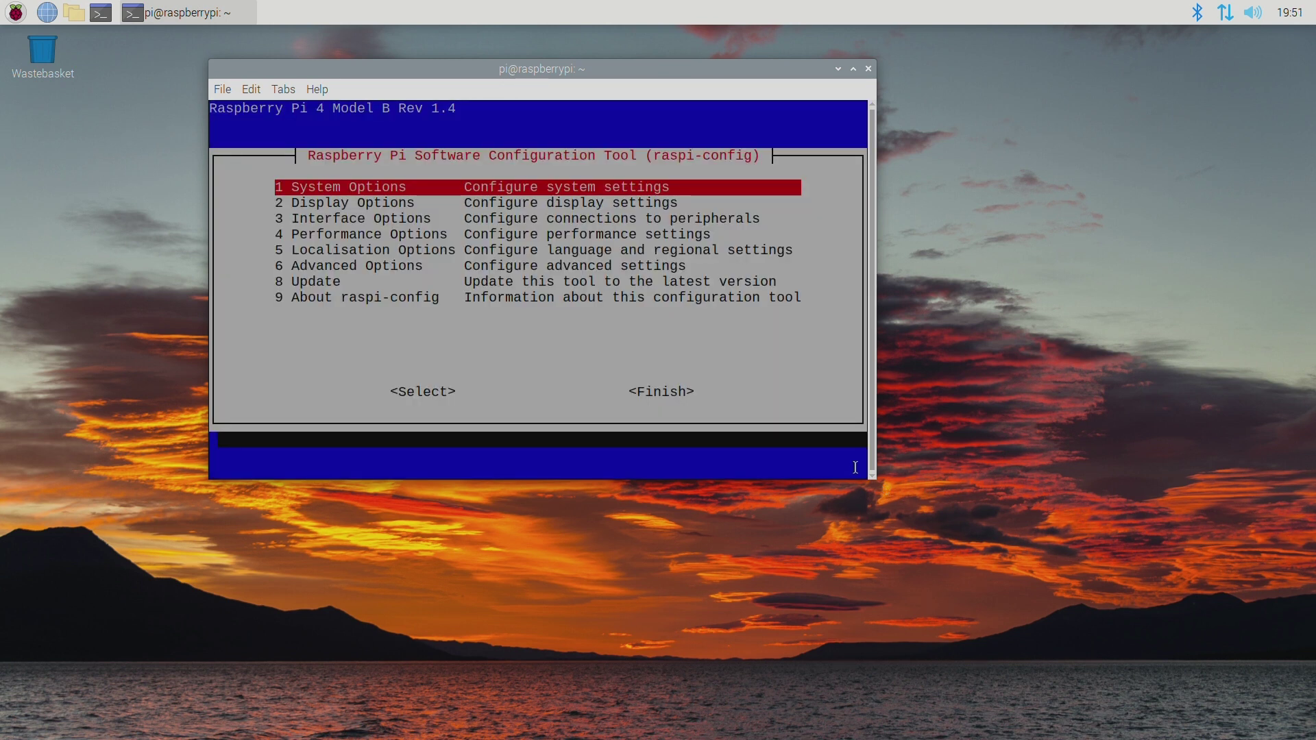
Enable the SSH server under Interface Options and return to the main menu.
key("Down")
key("Down")
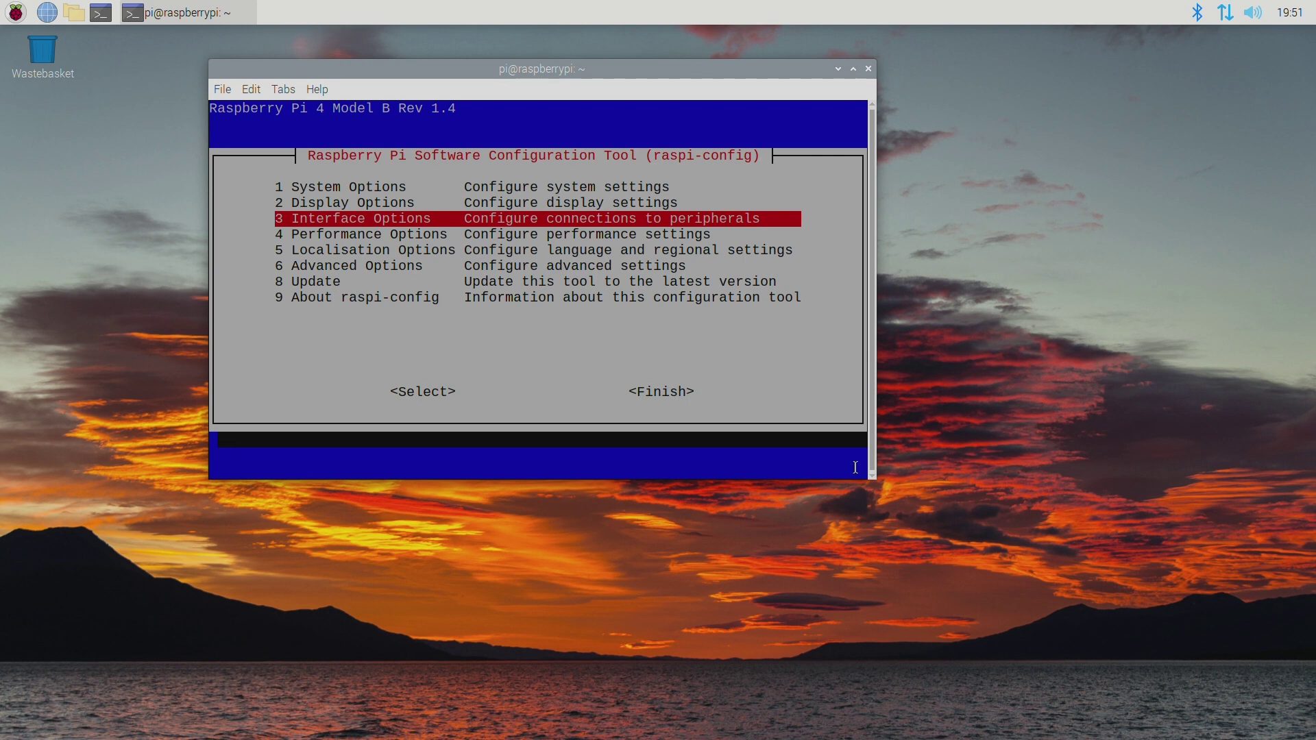
key("Return")
key("Down")
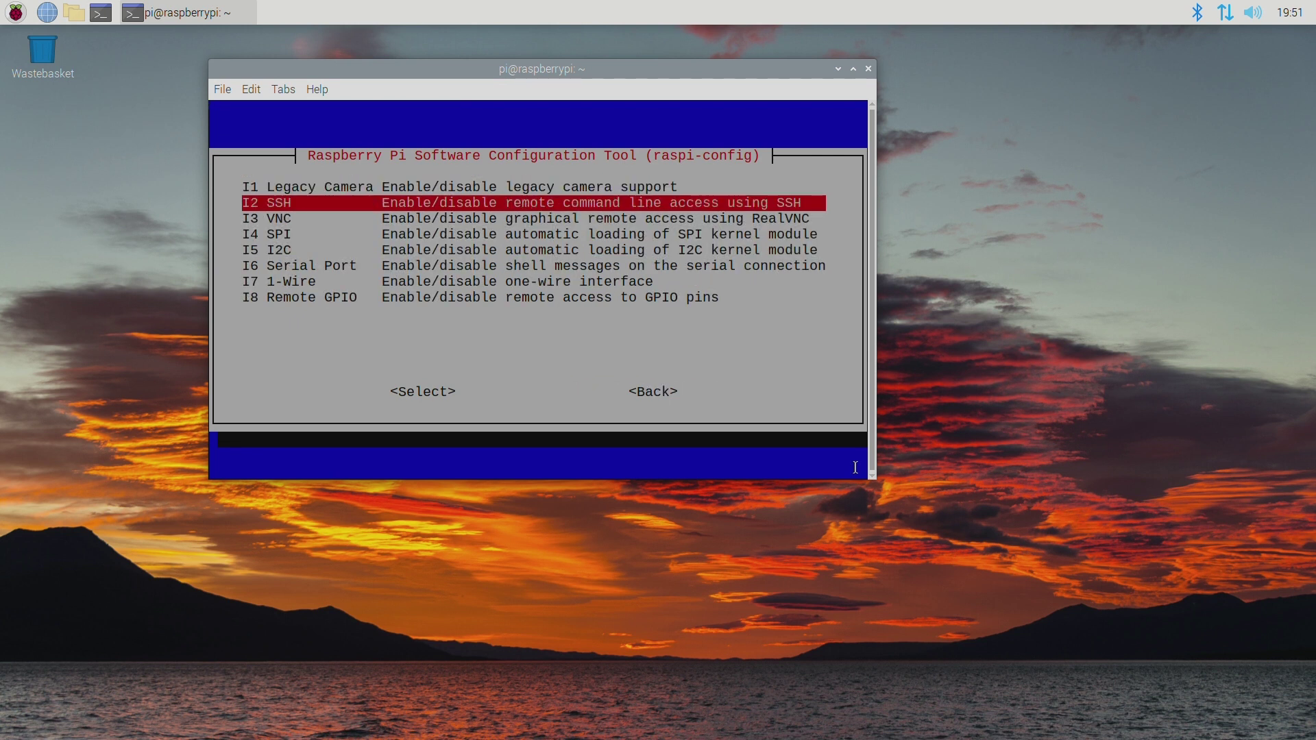
key("Return")
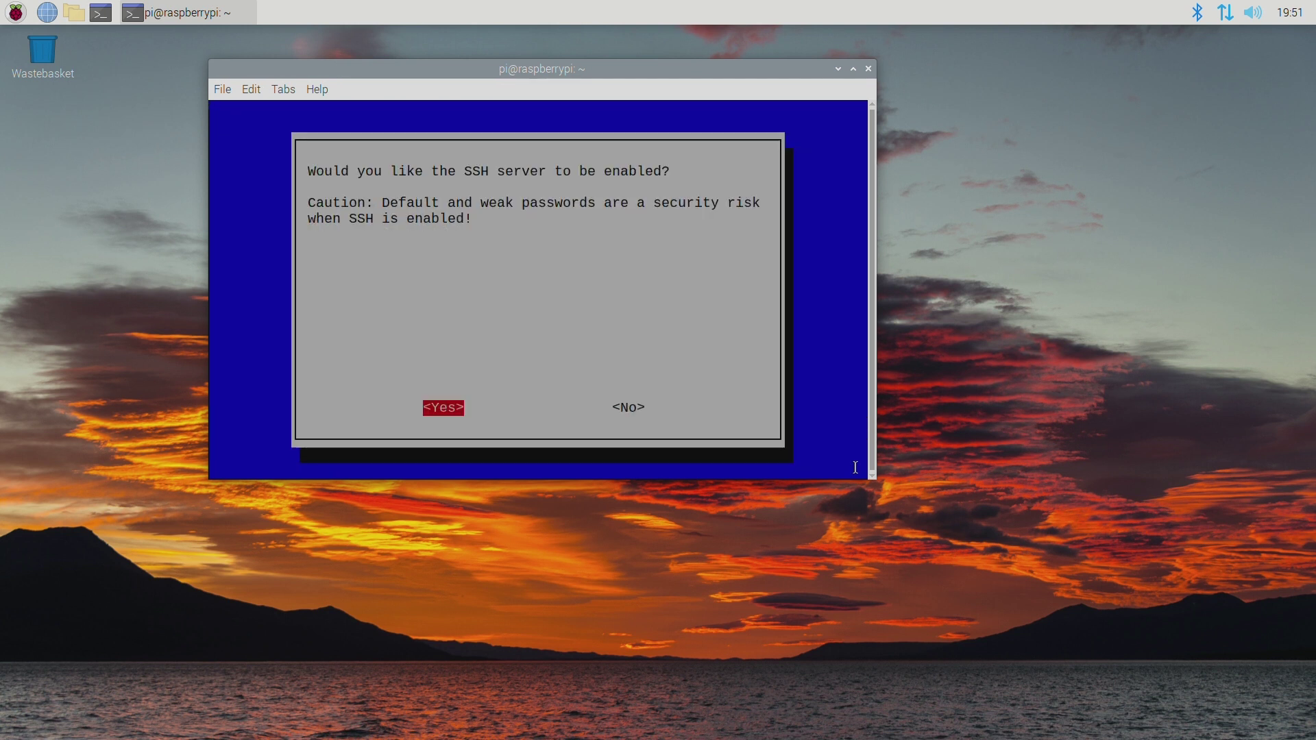
key("Return")
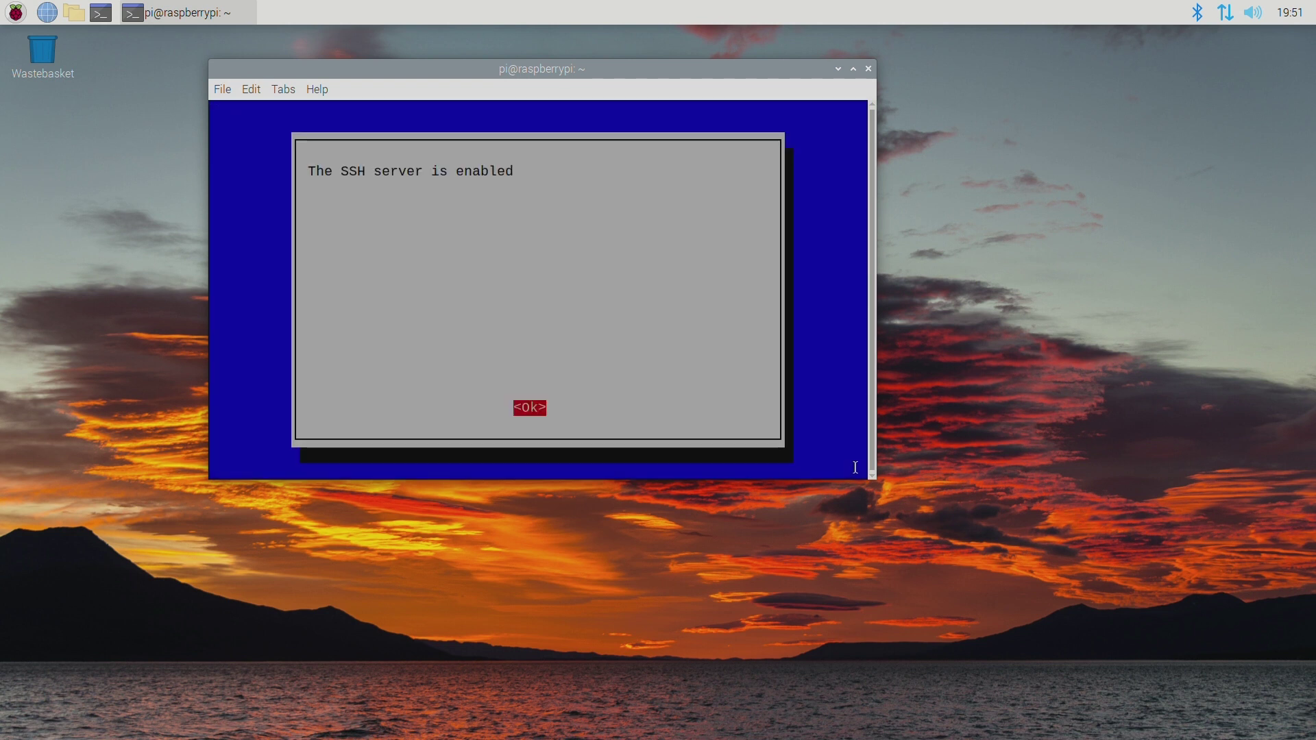
key("Return")
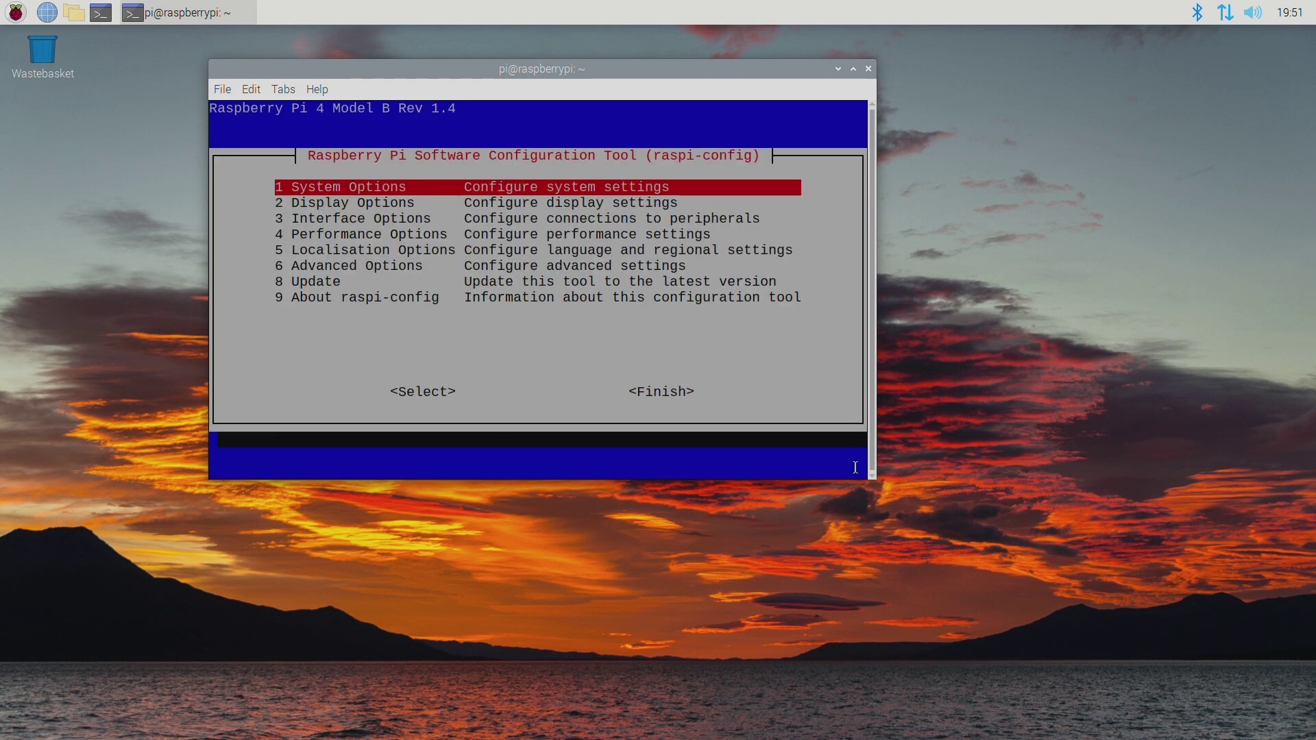
Enable VNC Server under Interface Options > I3 VNC, then Finish to exit raspi-config.
key("Down")
key("Down")
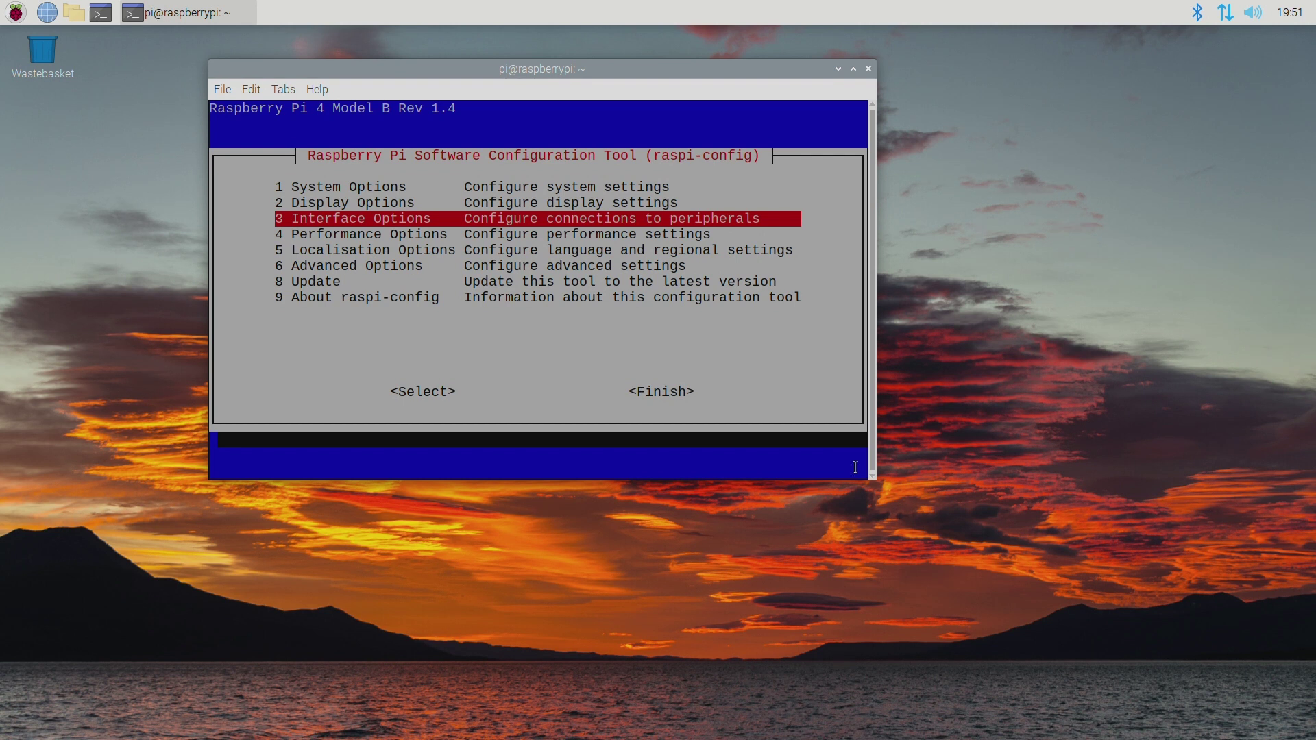
key("Return")
key("Down")
key("Down")
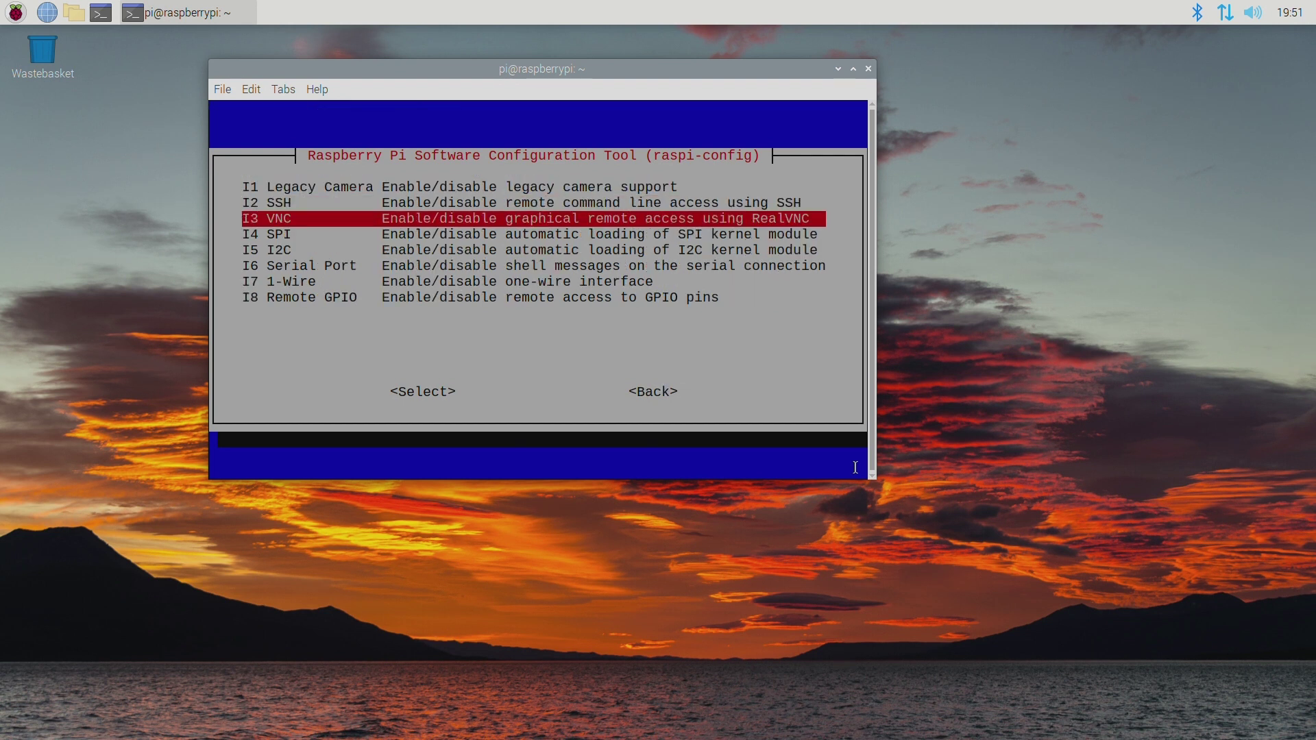
key("Return")
key("Left")
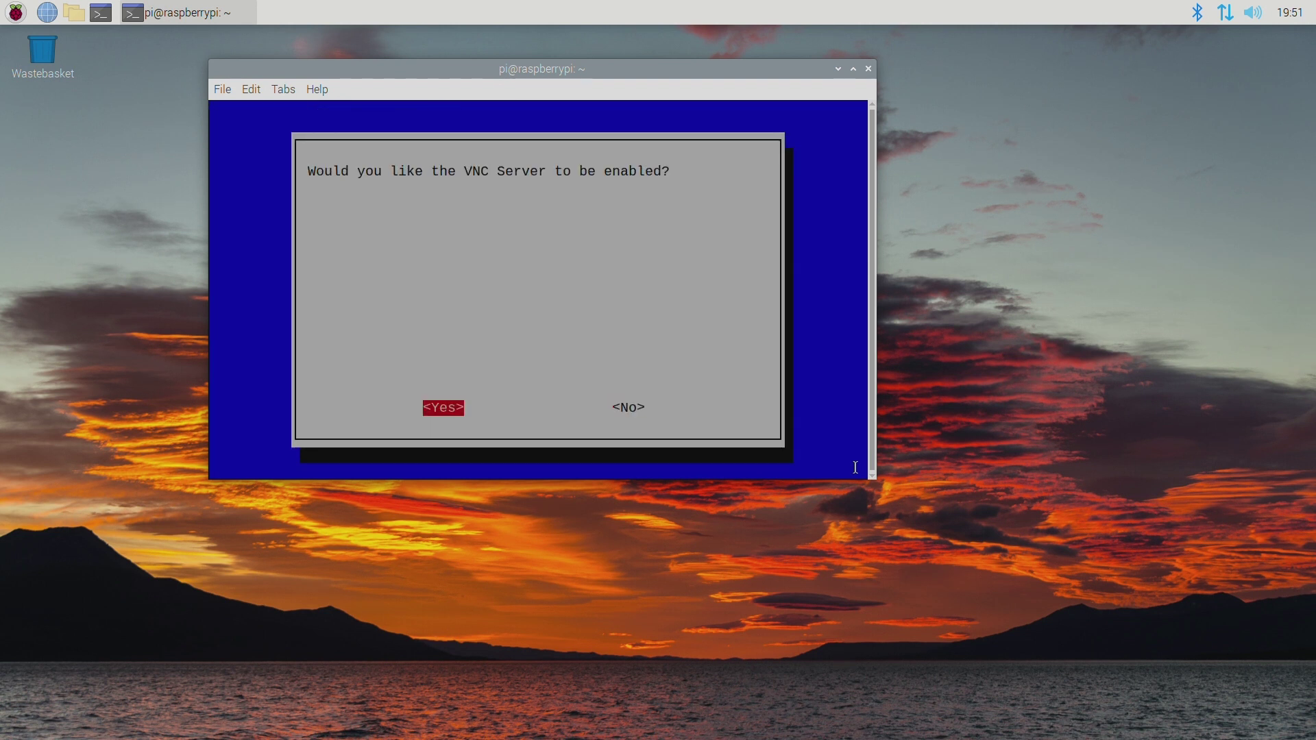
key("Return")
key("Return")
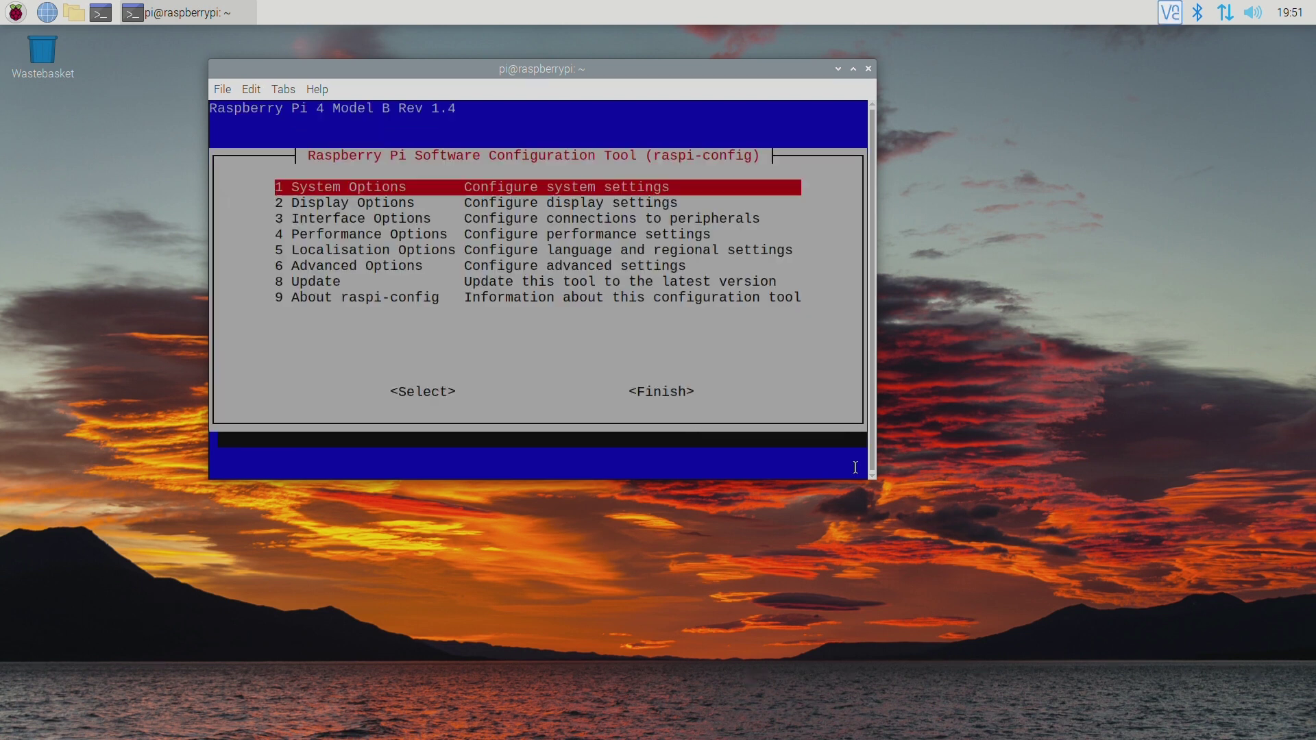
key("Tab")
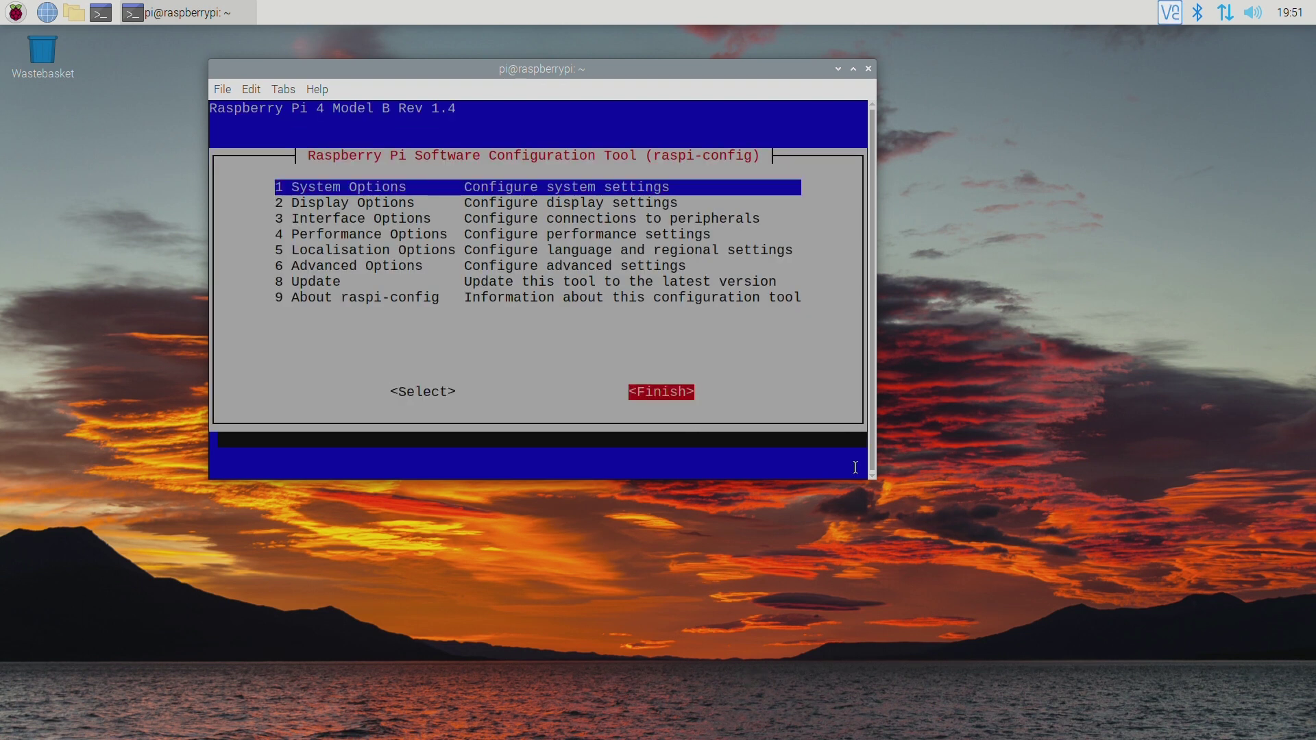
key("Return")
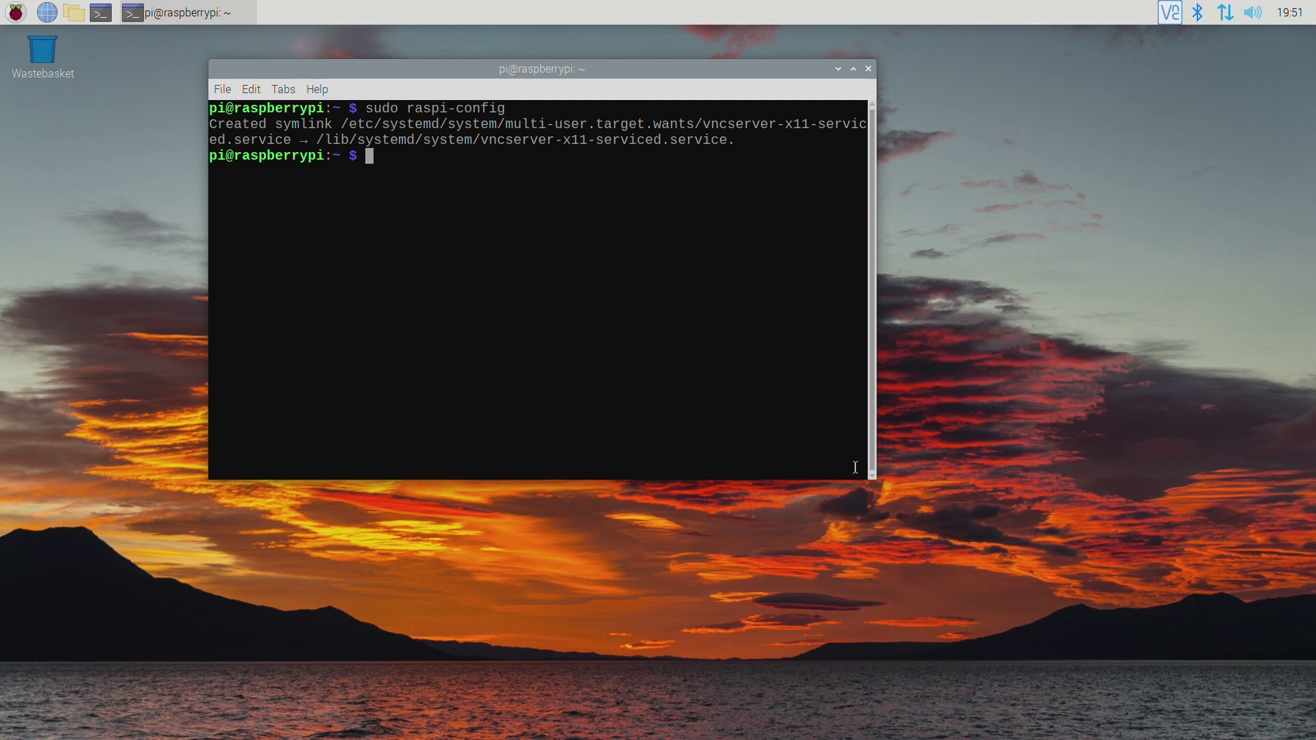
Install python3, python3-pip and git, then clone github.com/revoxhere/duino-coin.
type("sudo apt install python")
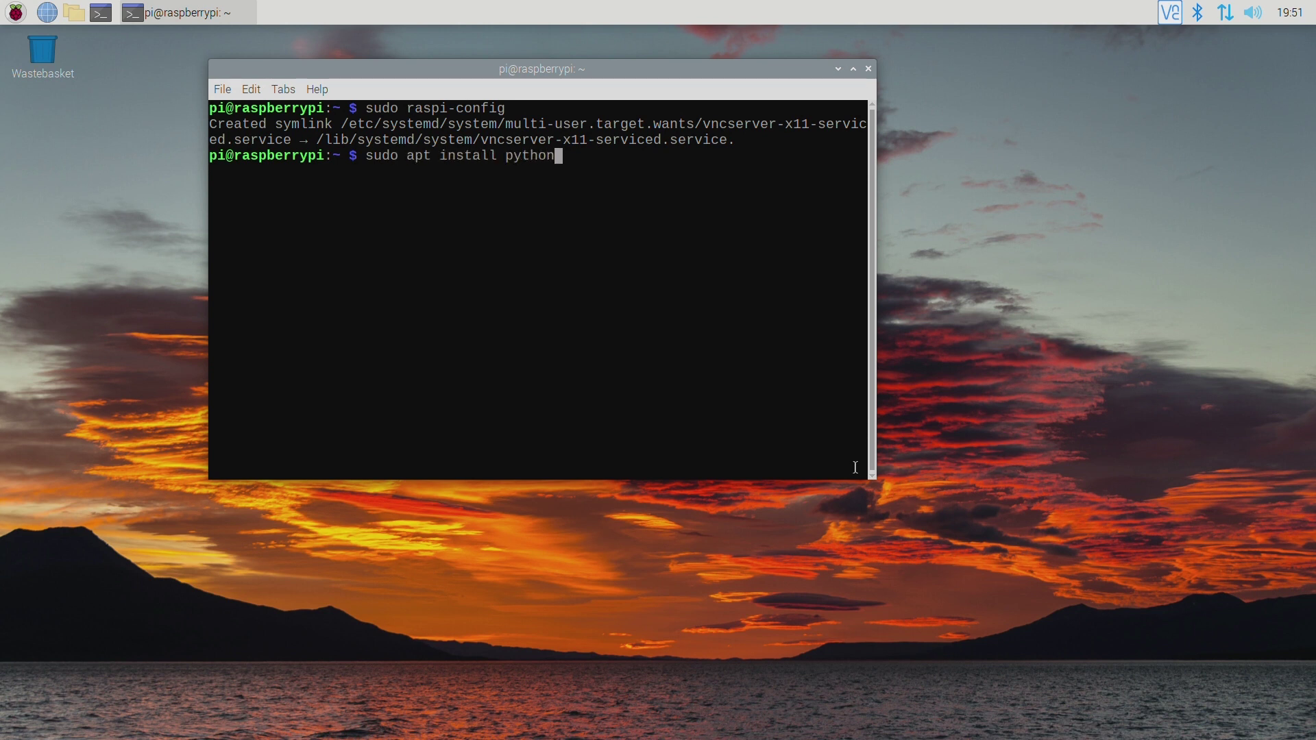
type("3 python3-pip git")
key("Return")
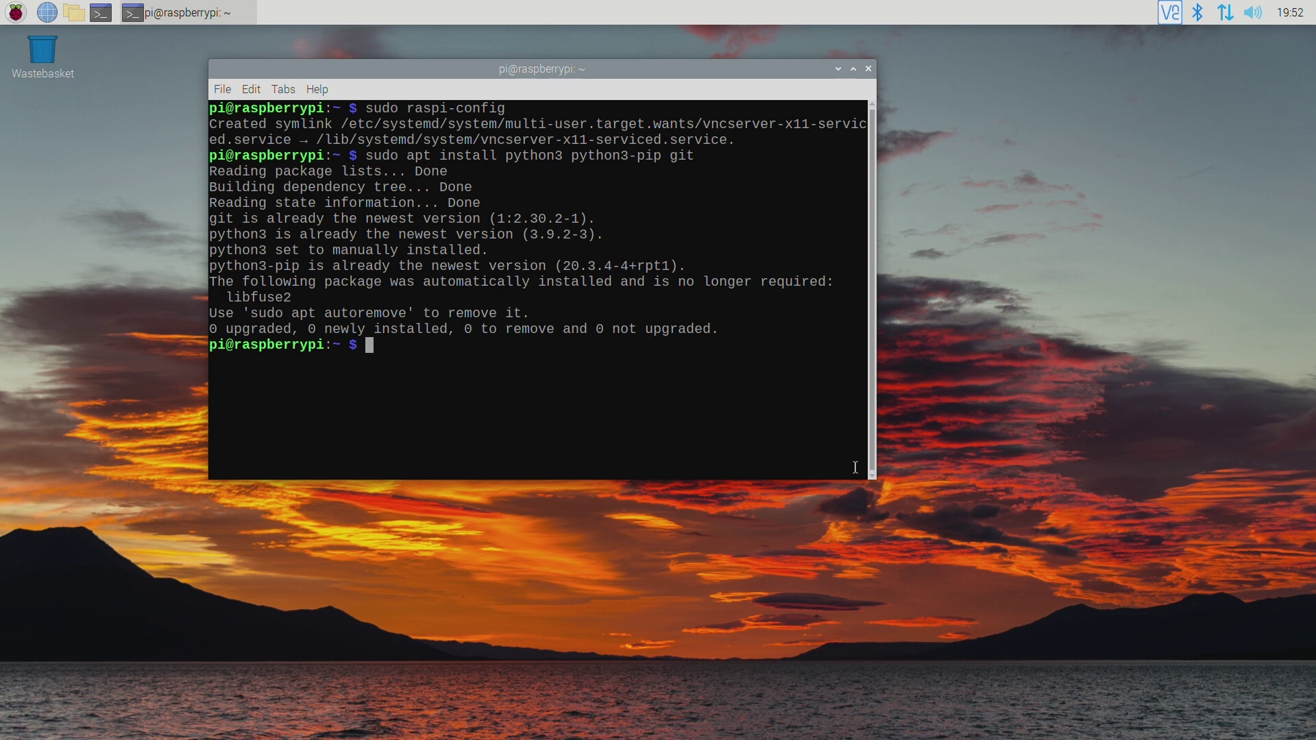
type("git clone https://github.com")
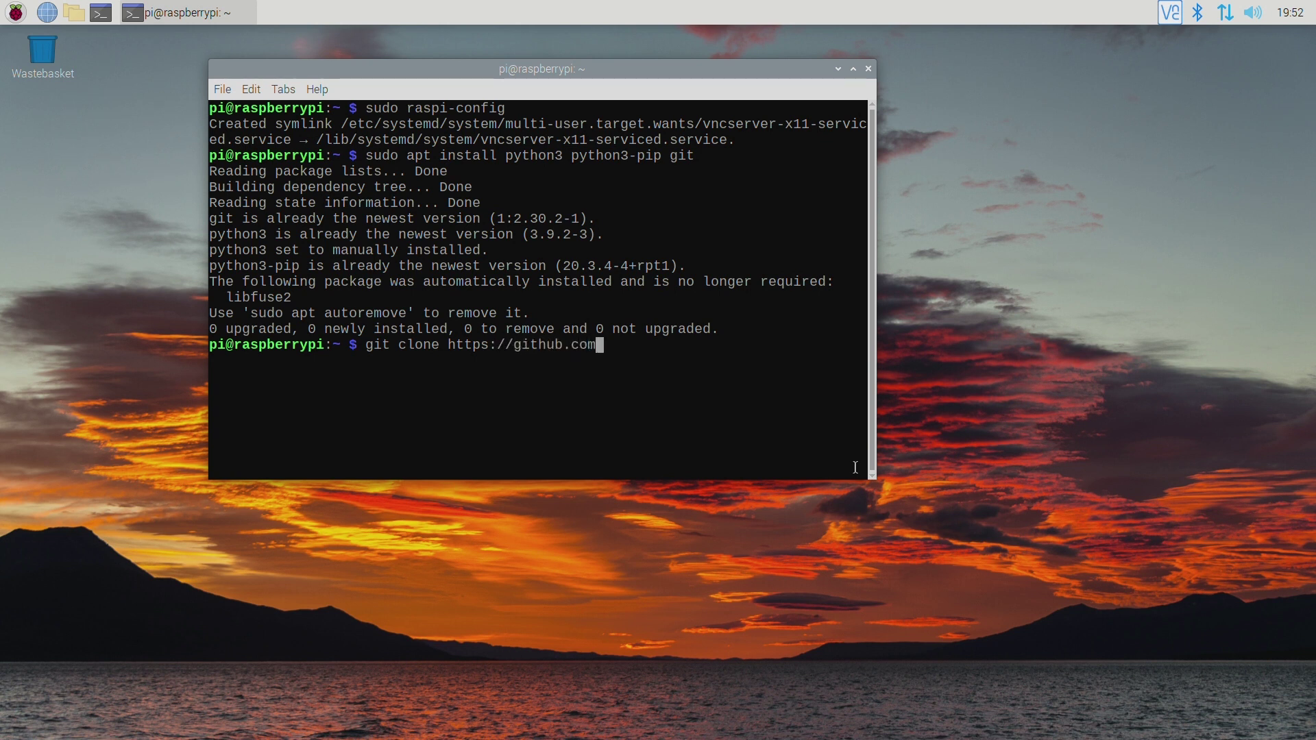
type("/revoxhere/duino-coin")
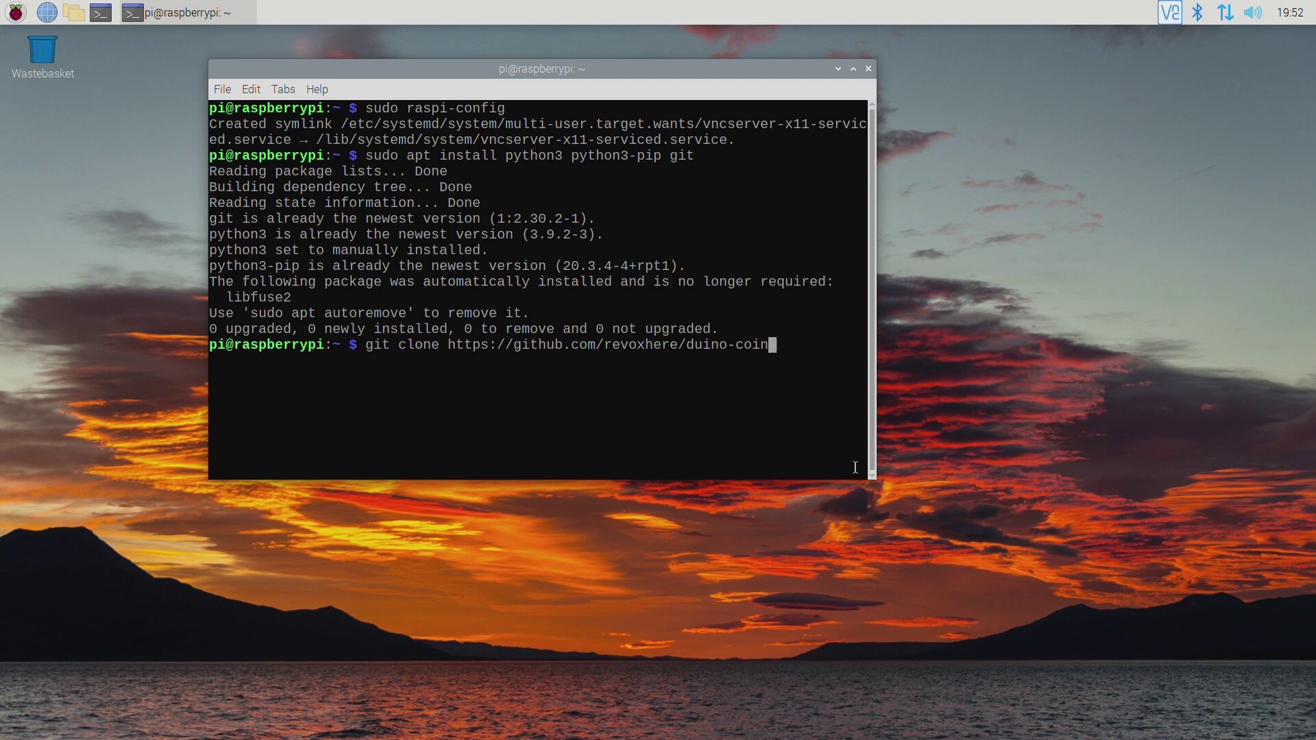
key("Return")
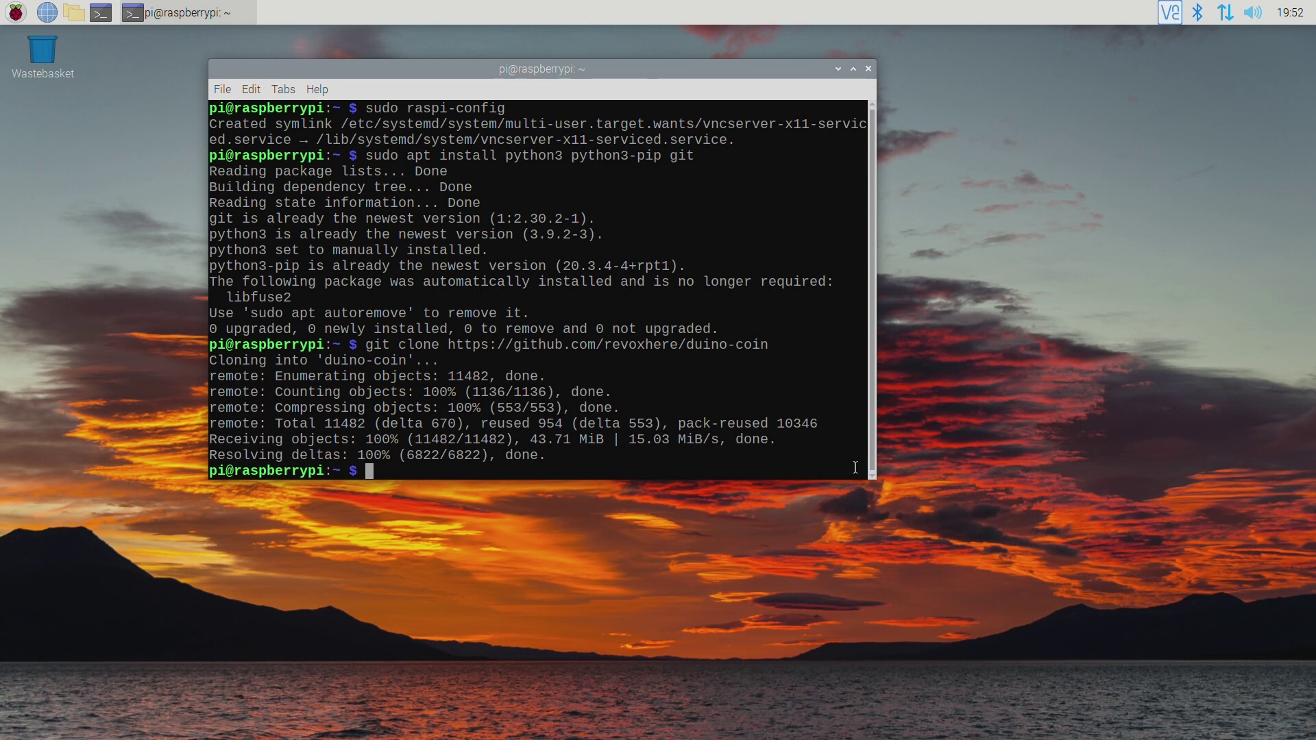
Run python3 PC_Miner.py from the duino-coin folder and log in with the Duino-Coin username and mining key.
type("cd duino-coin/")
key("Return")
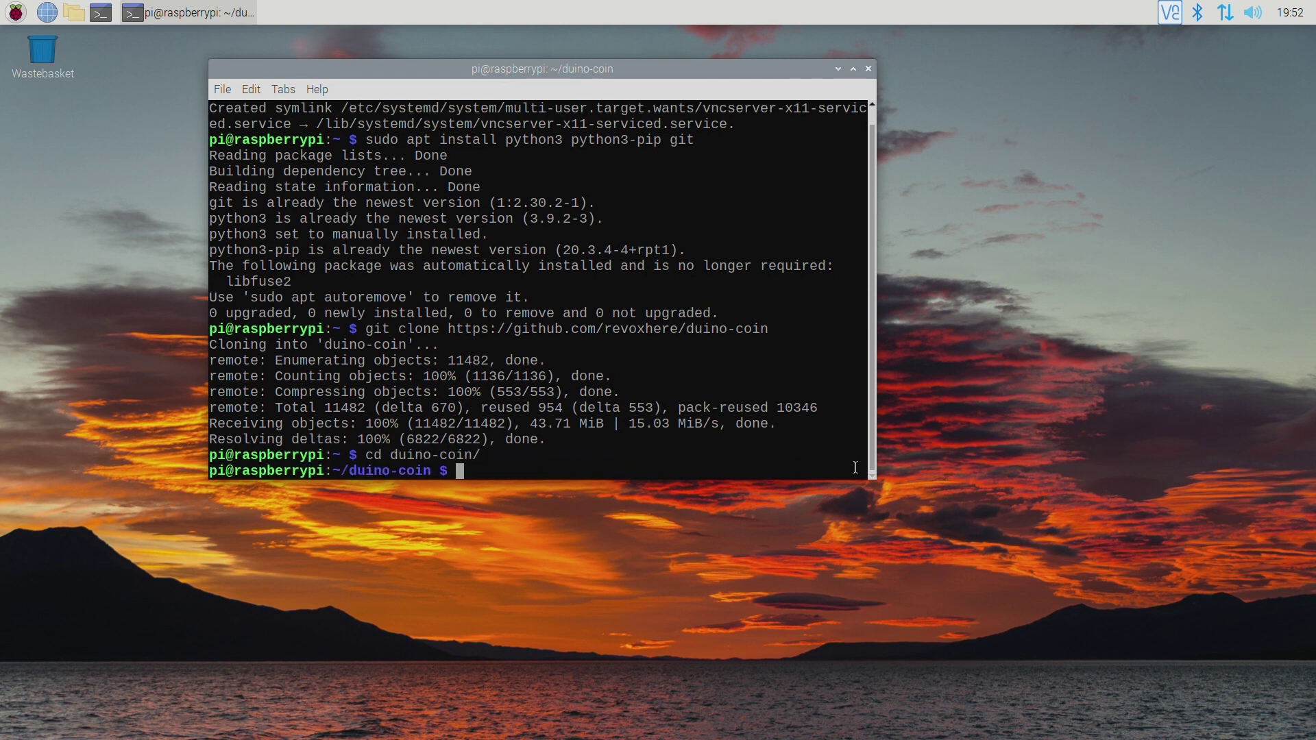
type("python3 PC_Miner.py")
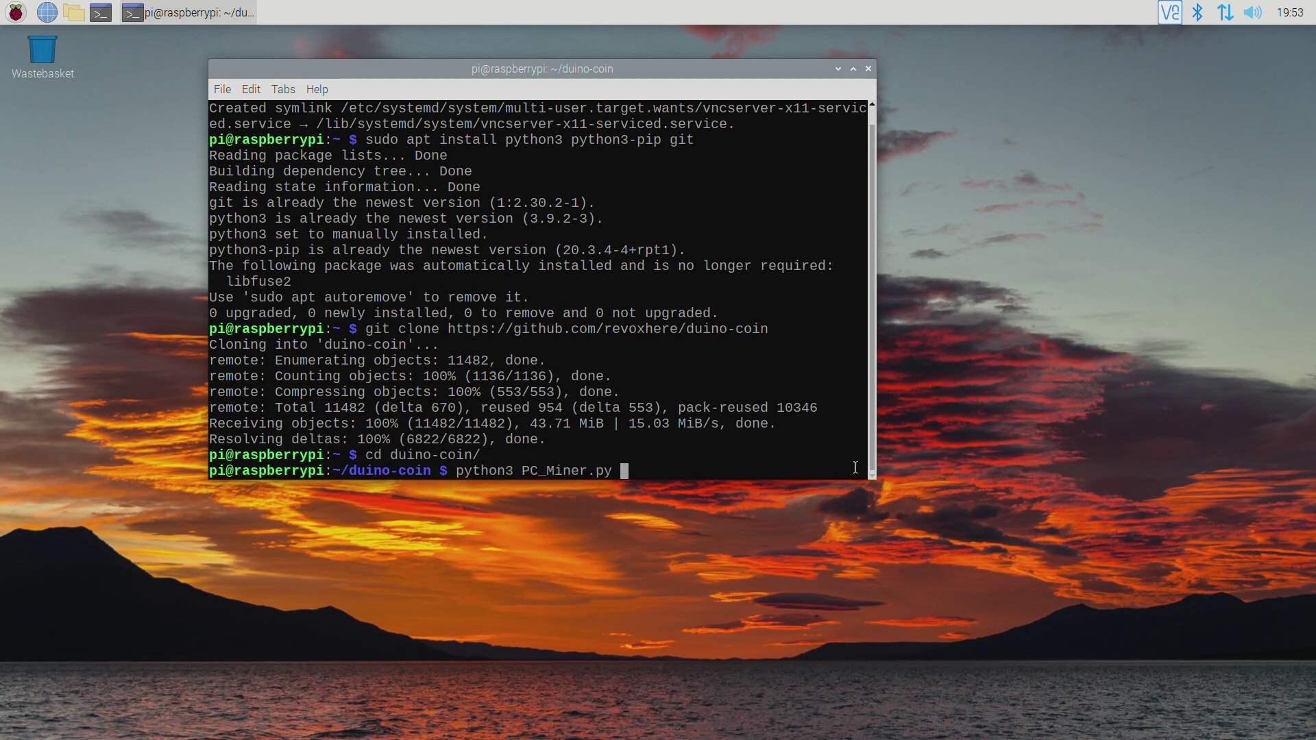
key("Return")
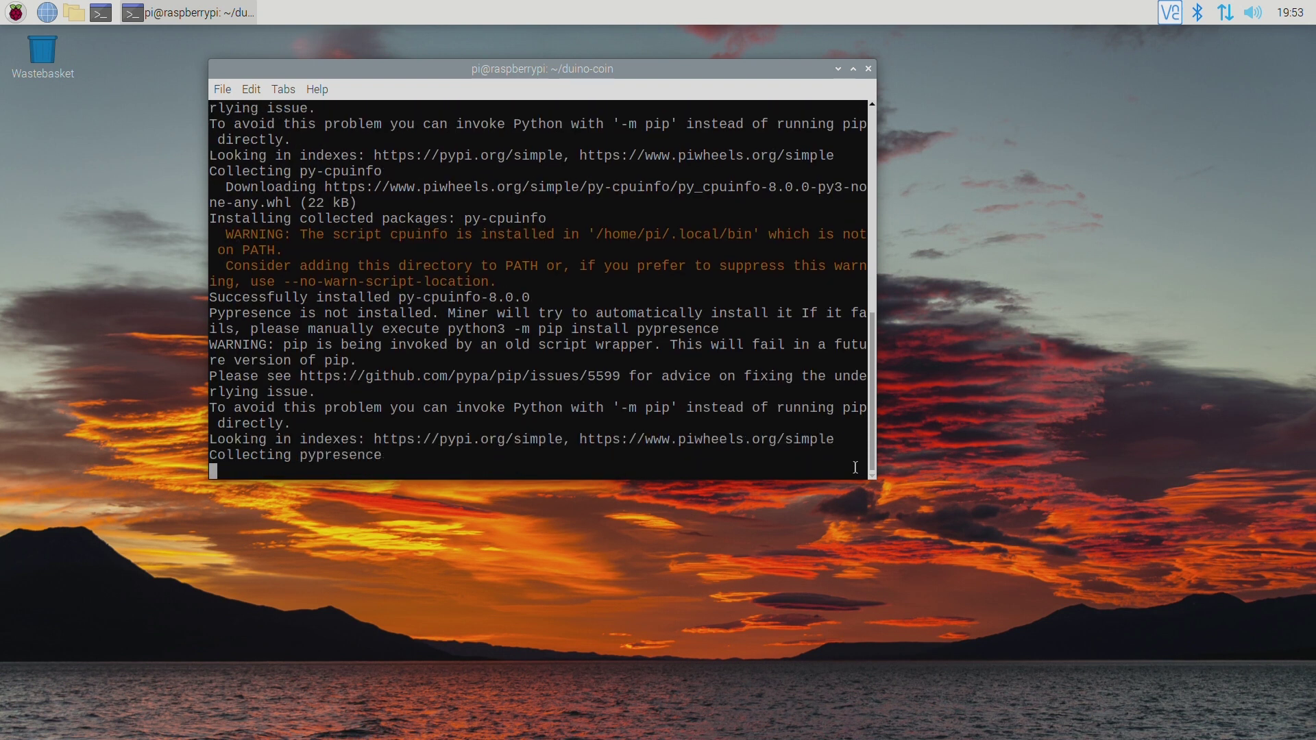
type("username:")
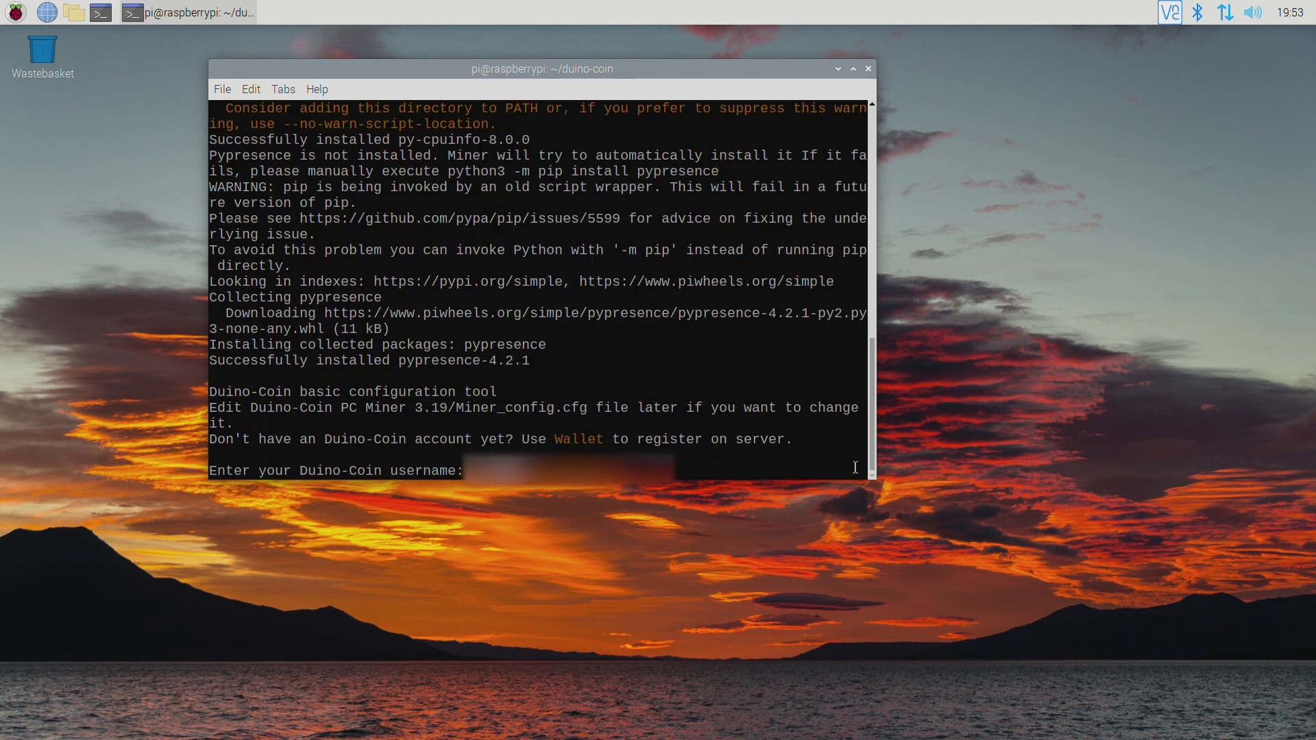
type("name")
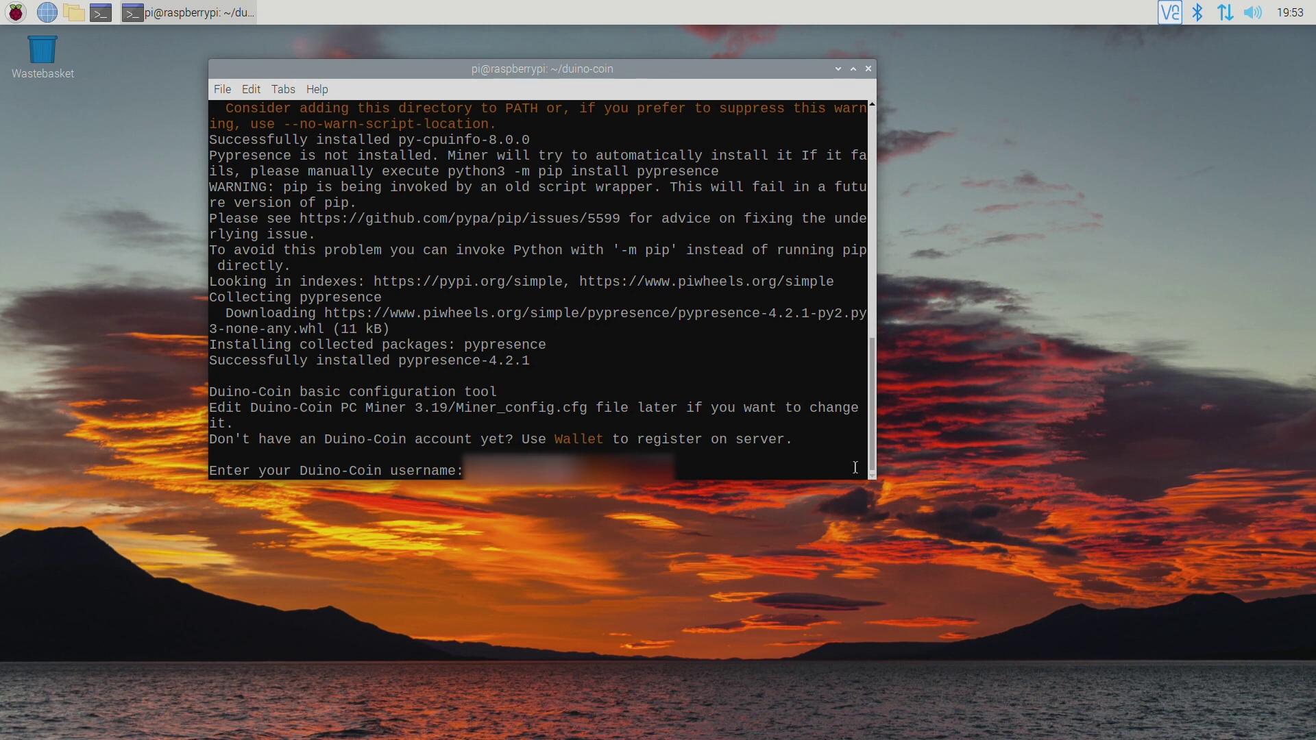
key("Return")
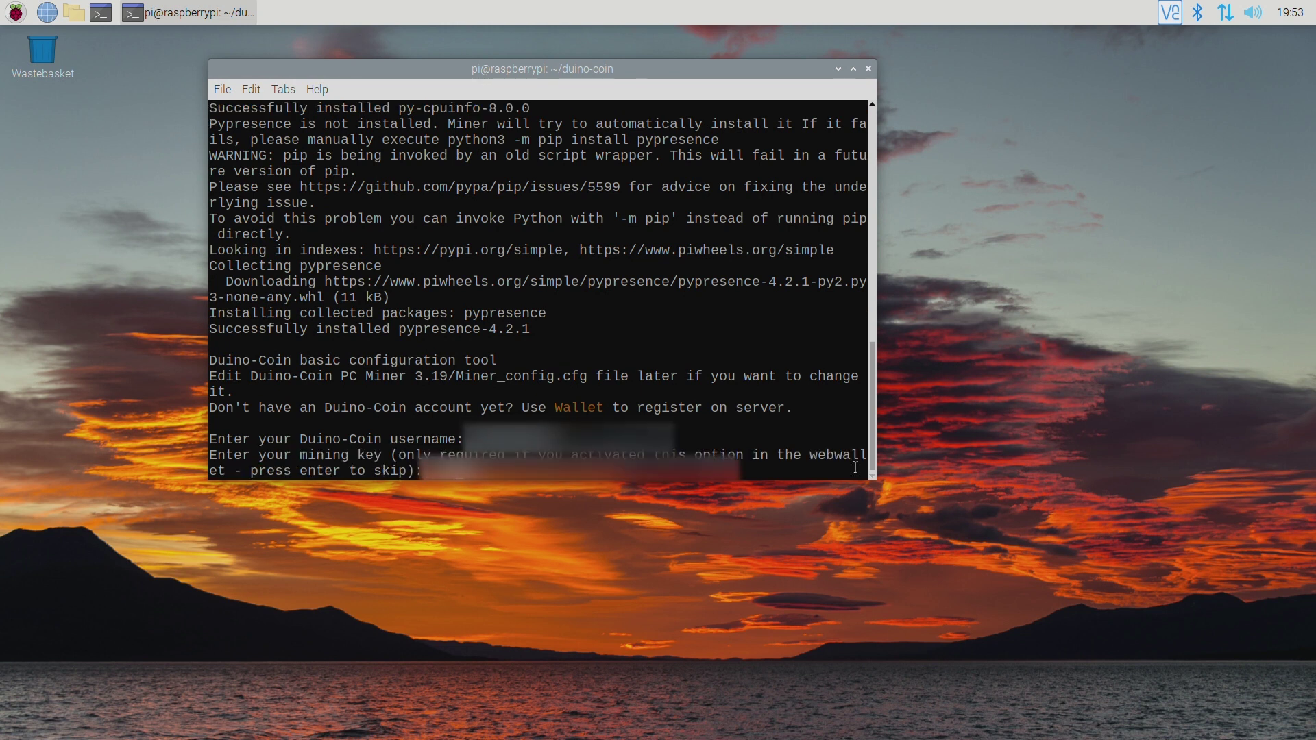
type("key")
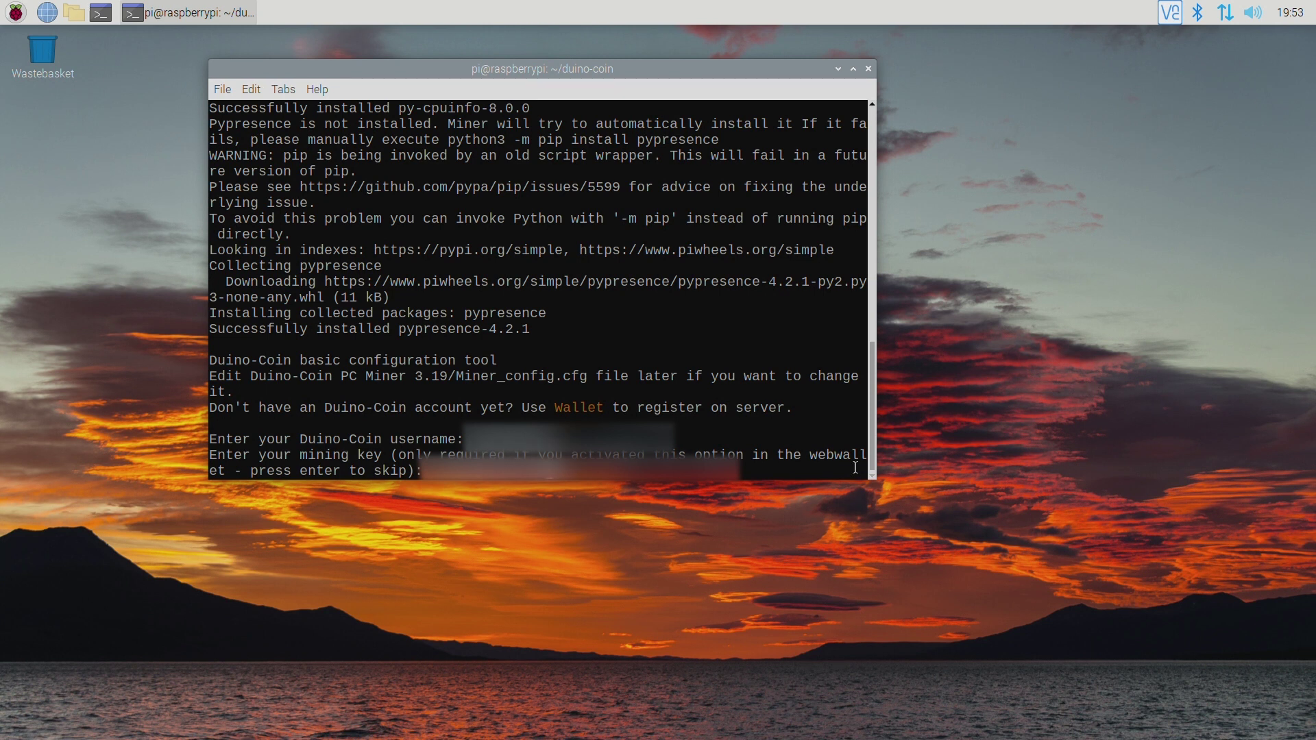
type("key")
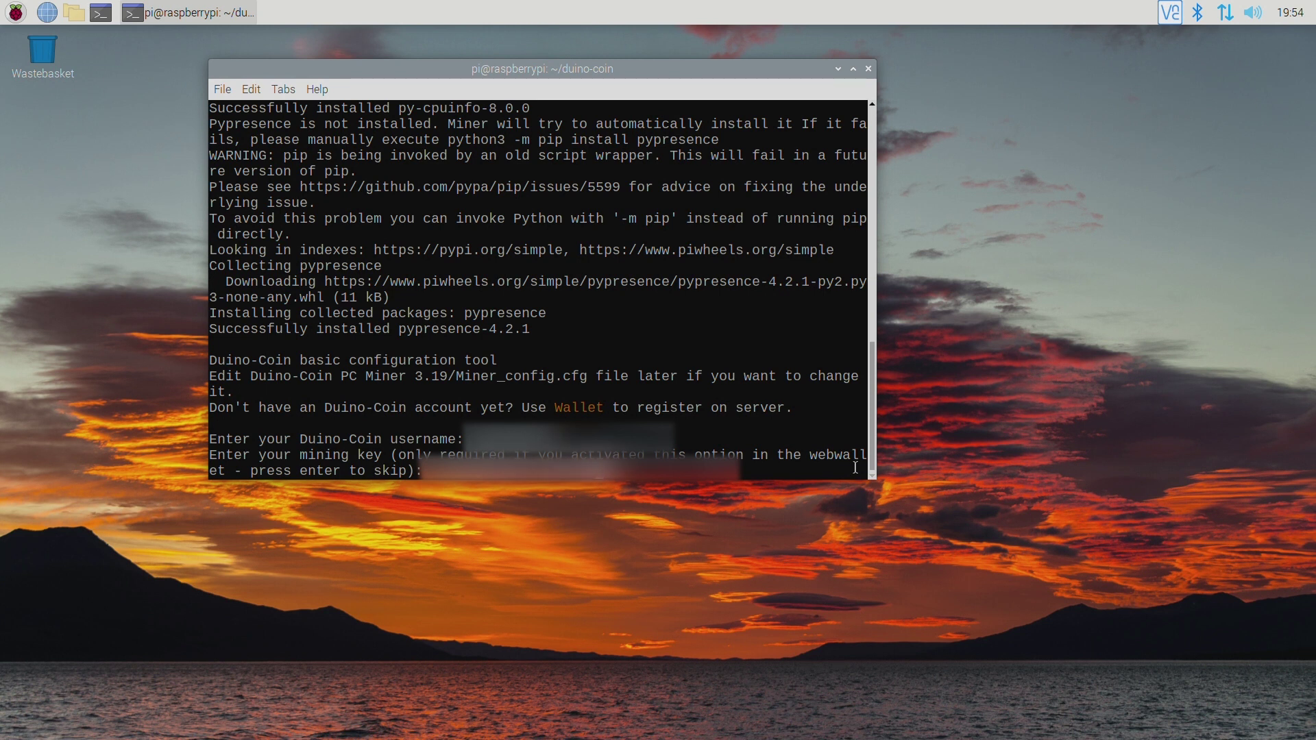
key("Return")
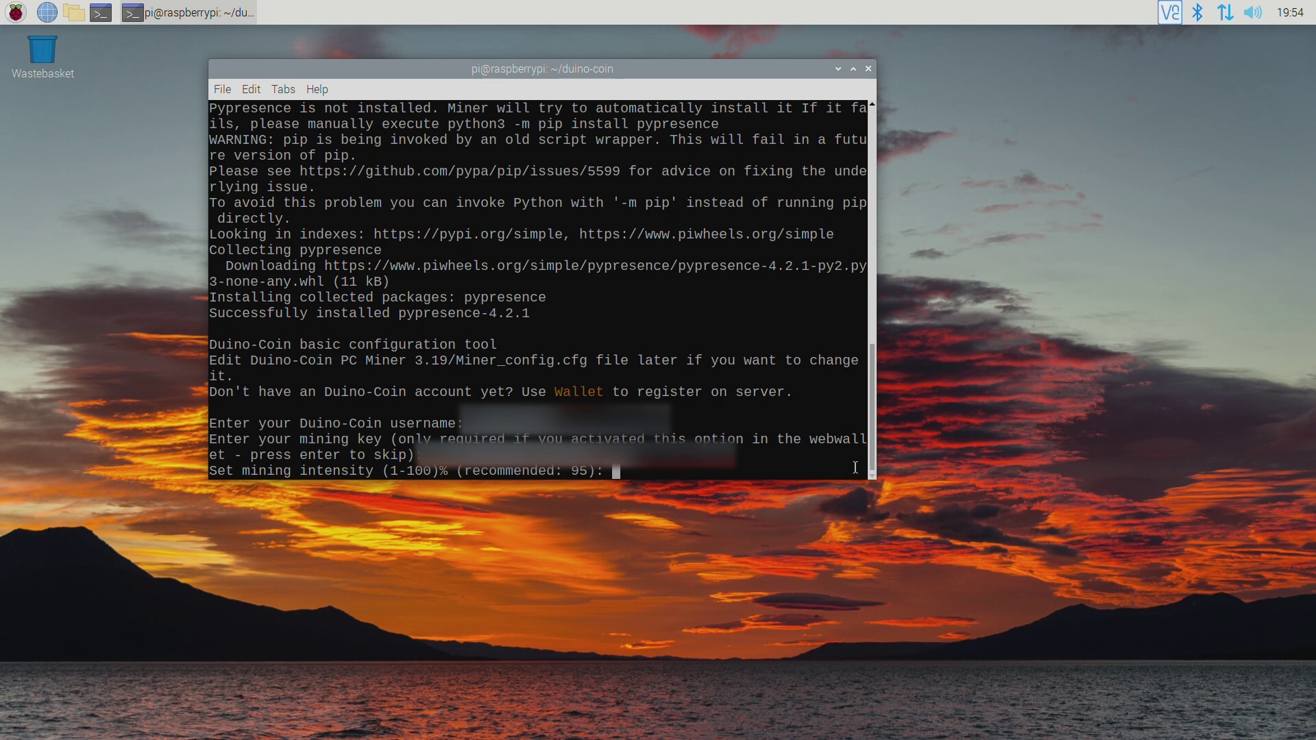
Configure 95% intensity, 4 threads, low difficulty 1, rig name pi4 and donation level 1.
type("95")
key("Return")
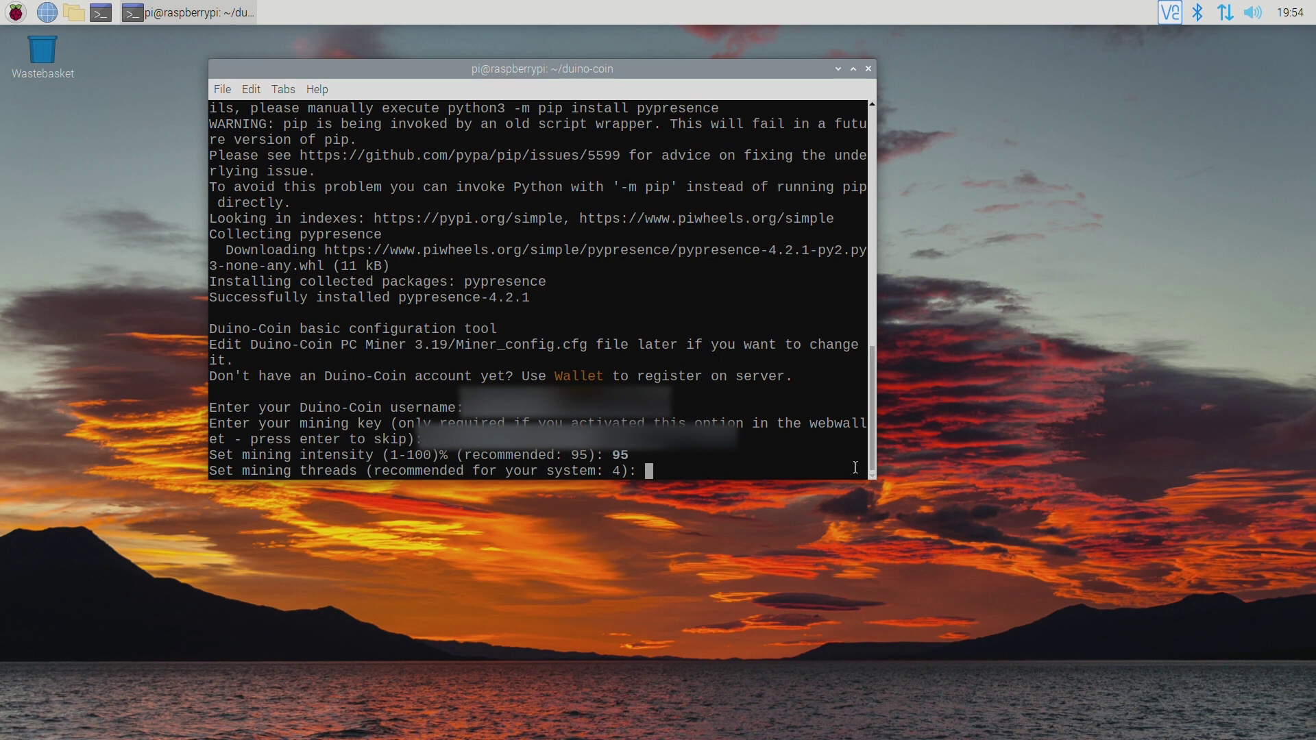
type("4")
key("Return")
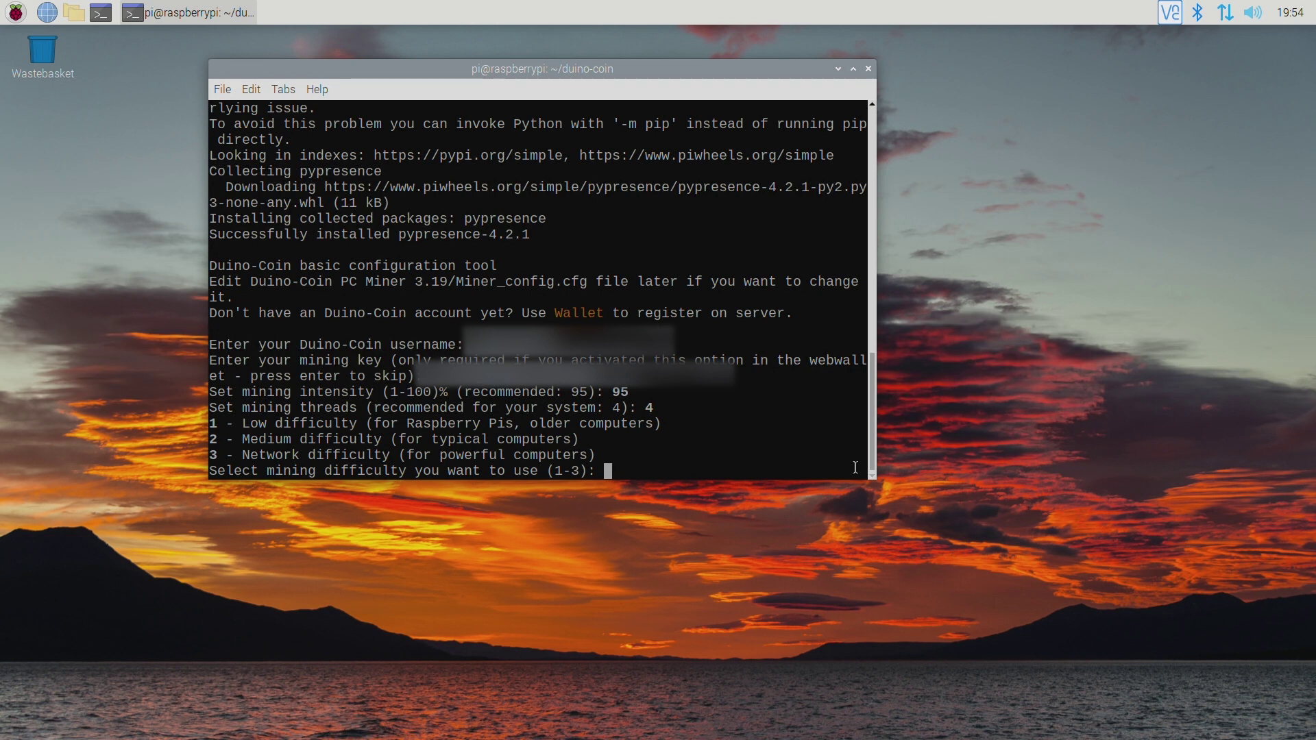
type("1")
key("Return")
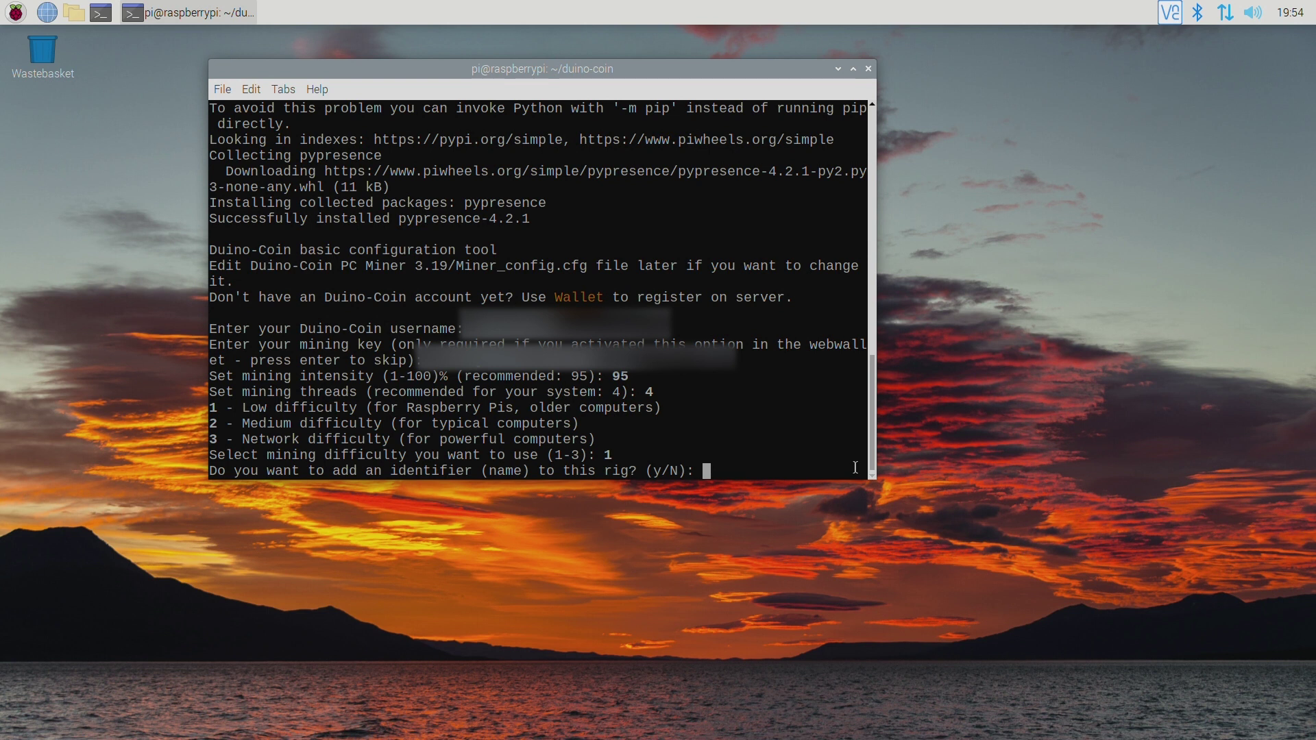
type("y")
key("Return")
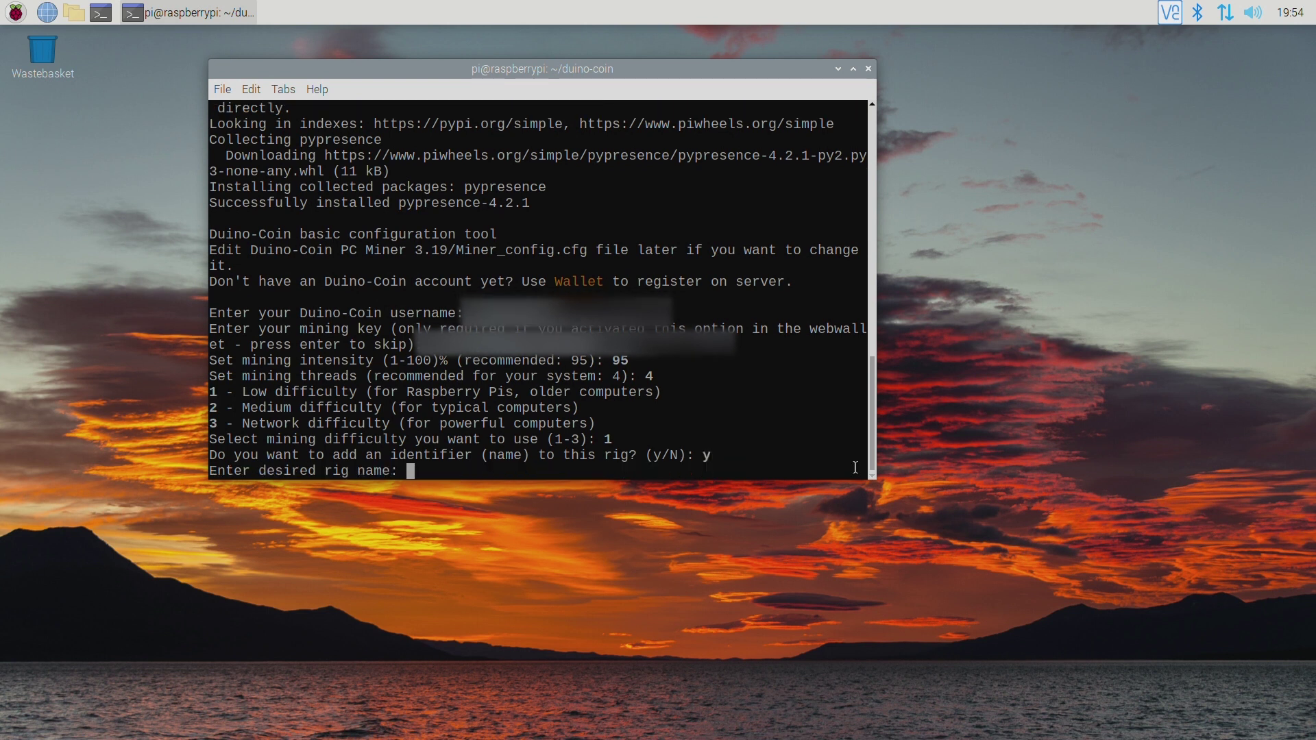
type("pi4")
key("Return")
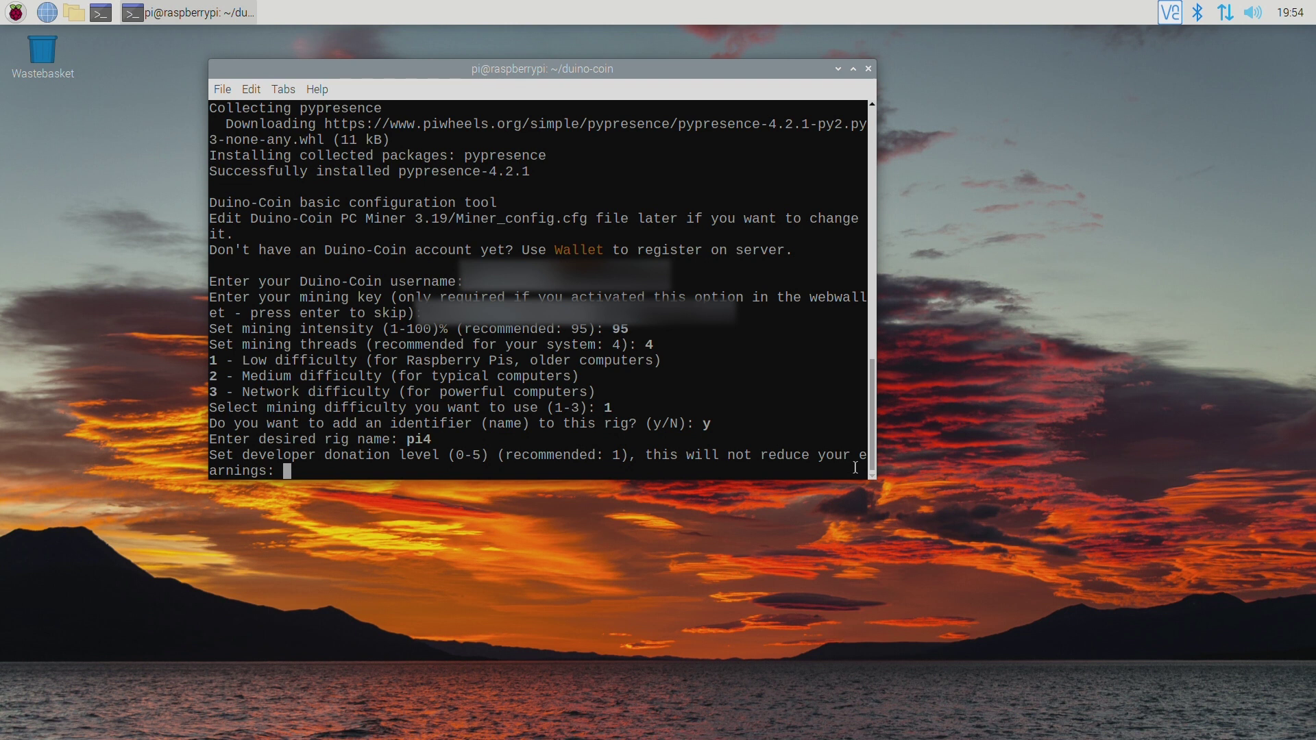
type("1")
key("Return")
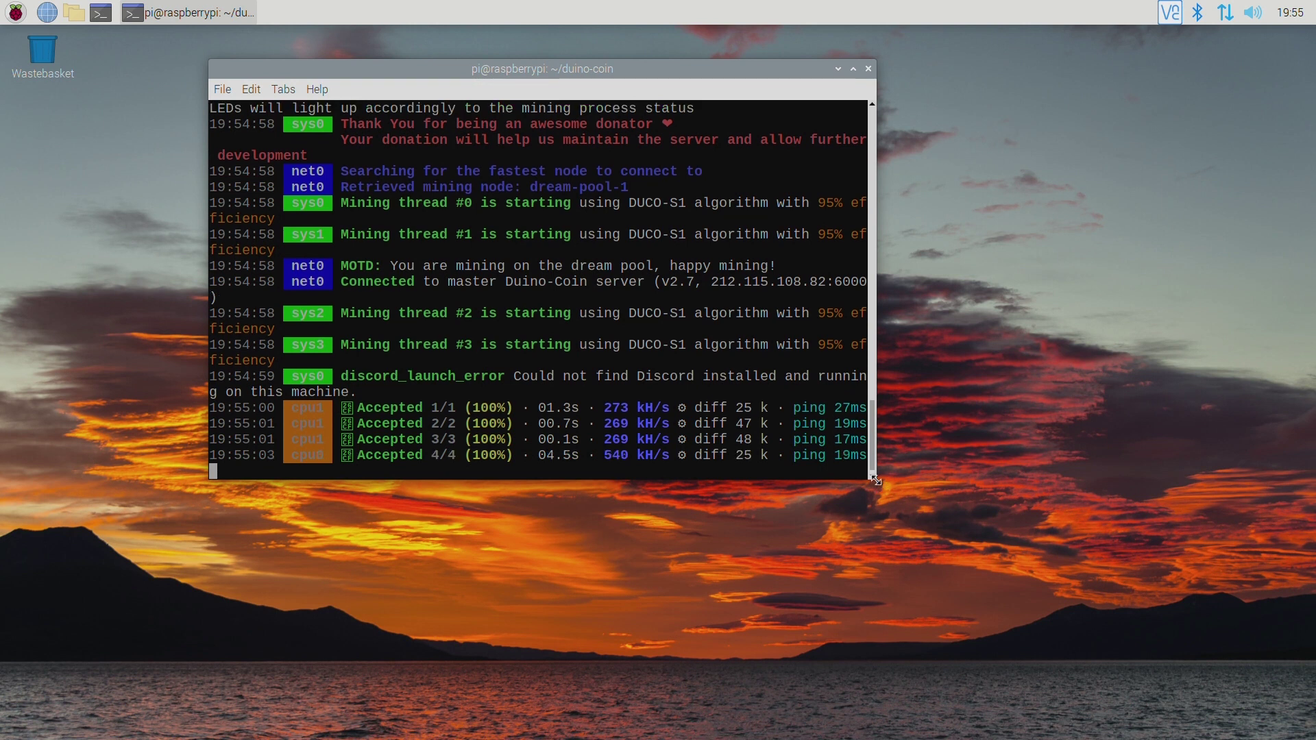
Drag the terminal's bottom-right corner outward until the accepted-share lines fit on one line.
left_click_drag(878, 483, 1113, 557)
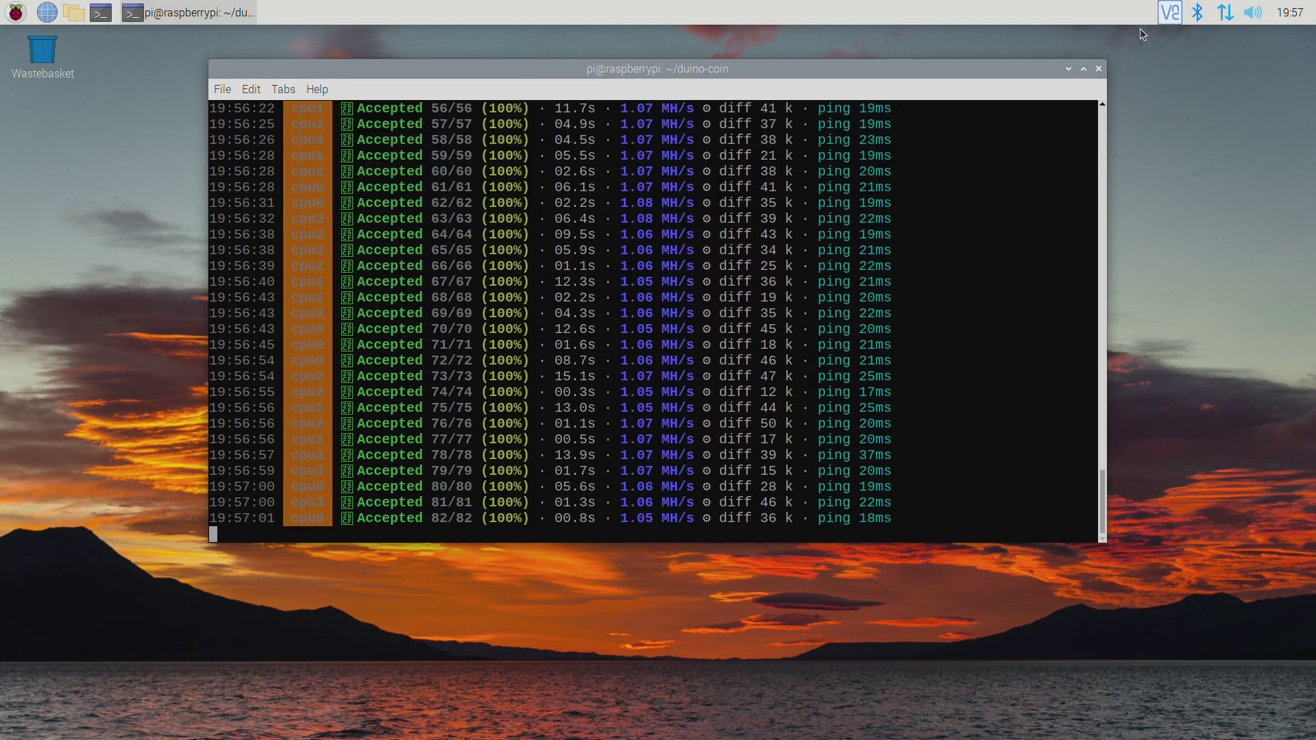
Start the VNC Server licensing wizard from its options menu and advance to account sign-in.
left_click(1166, 16)
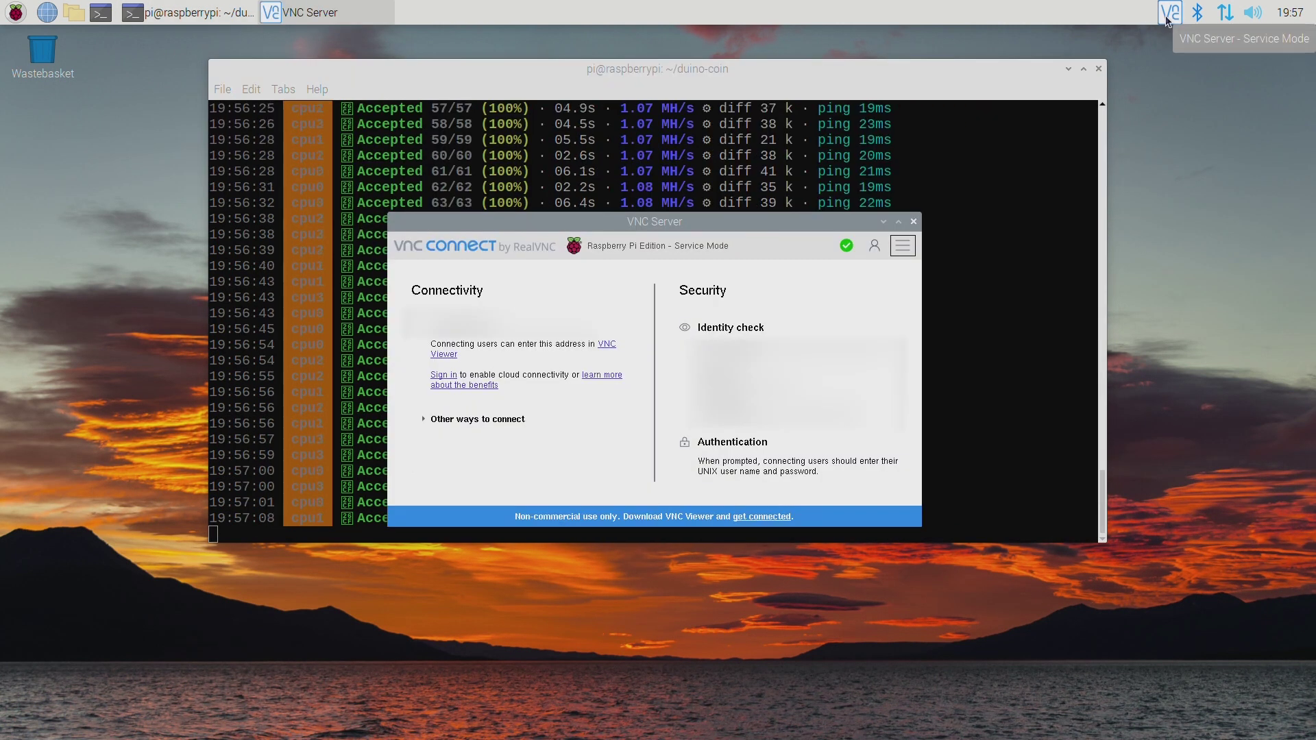
left_click(903, 245)
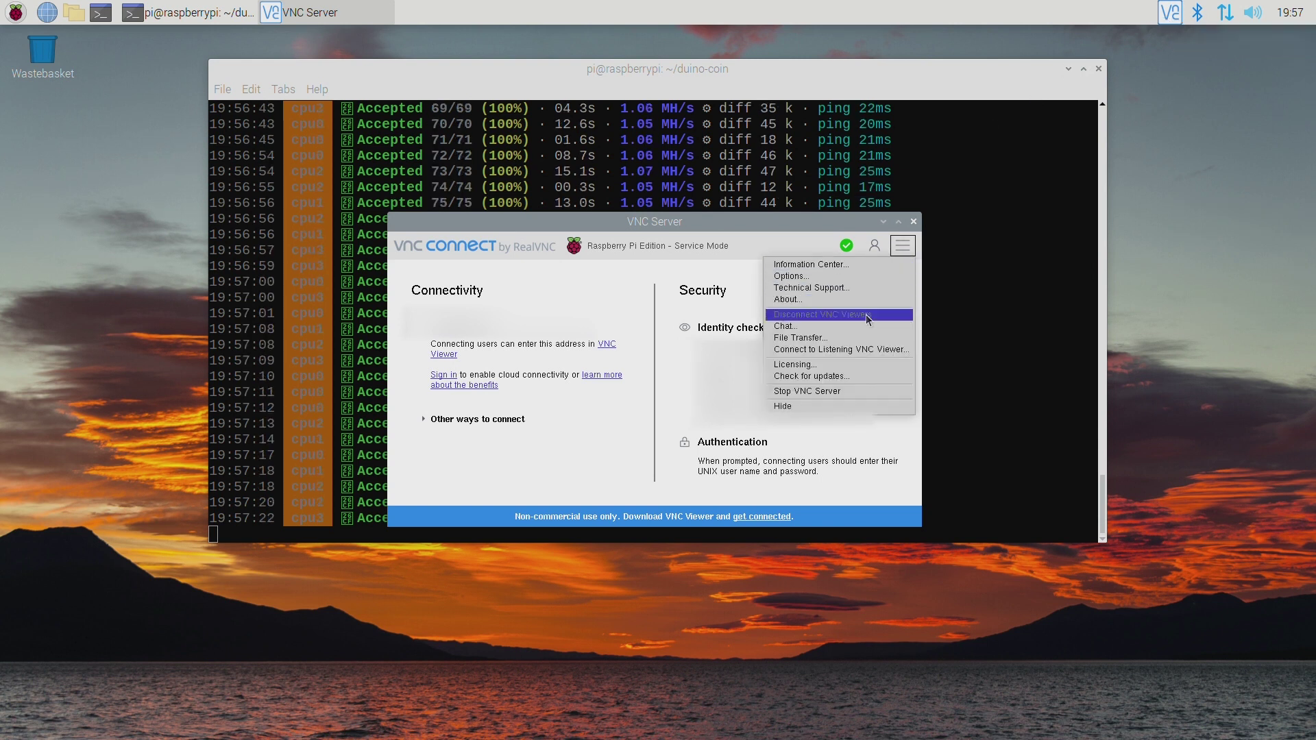
left_click(854, 359)
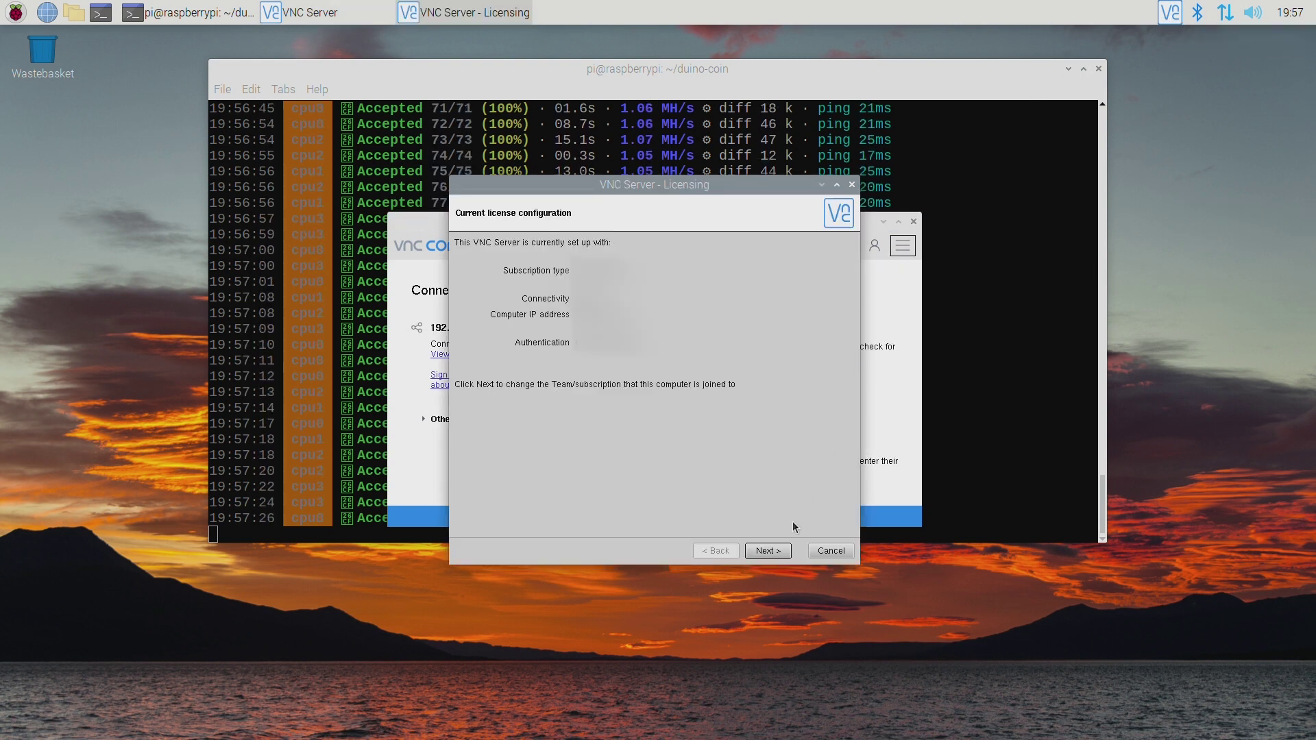
left_click(782, 554)
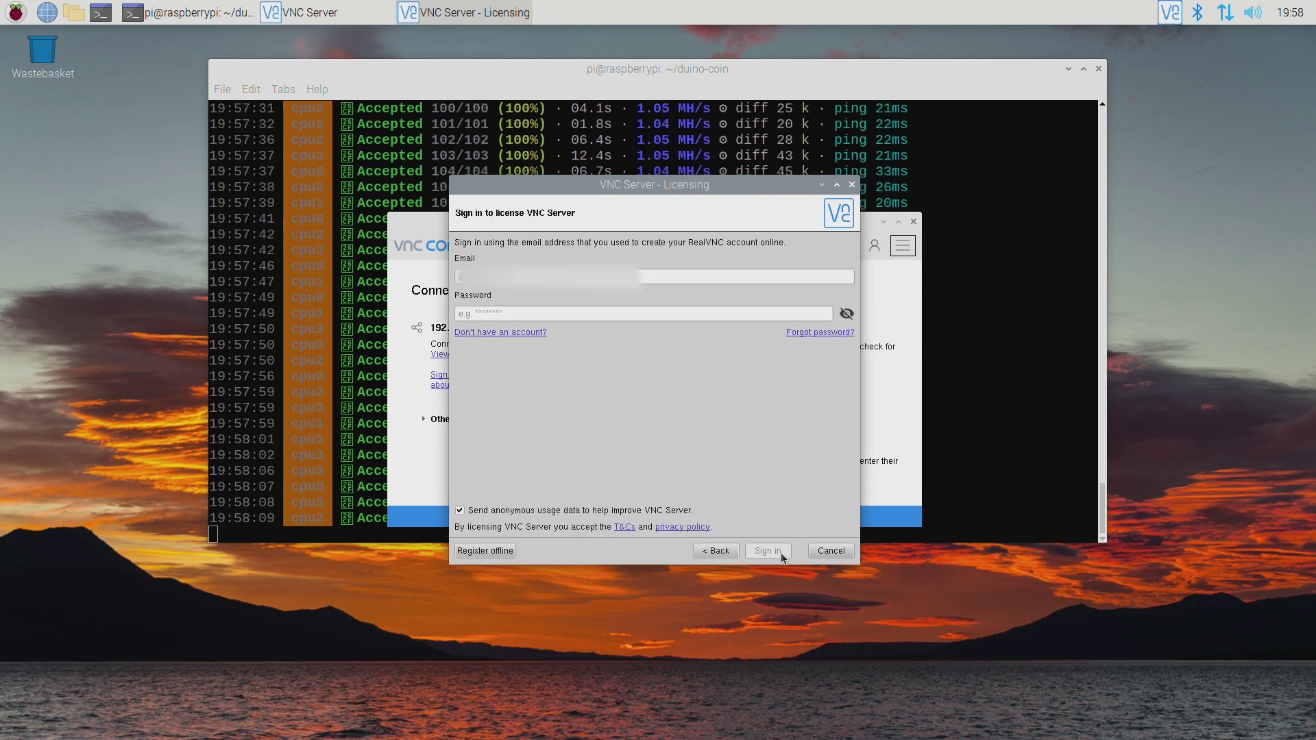
Sign in with the RealVNC account password and submit the two-step verification code.
key("Tab")
type("********")
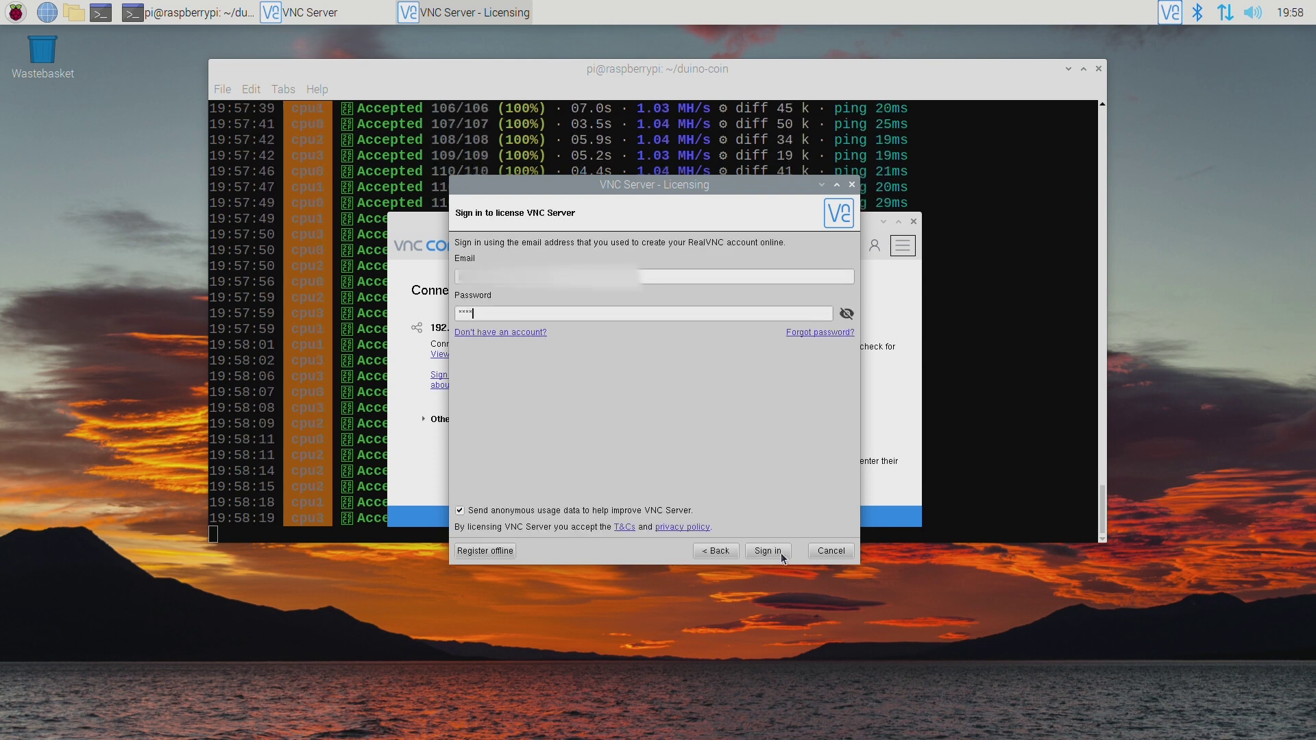
type("**********")
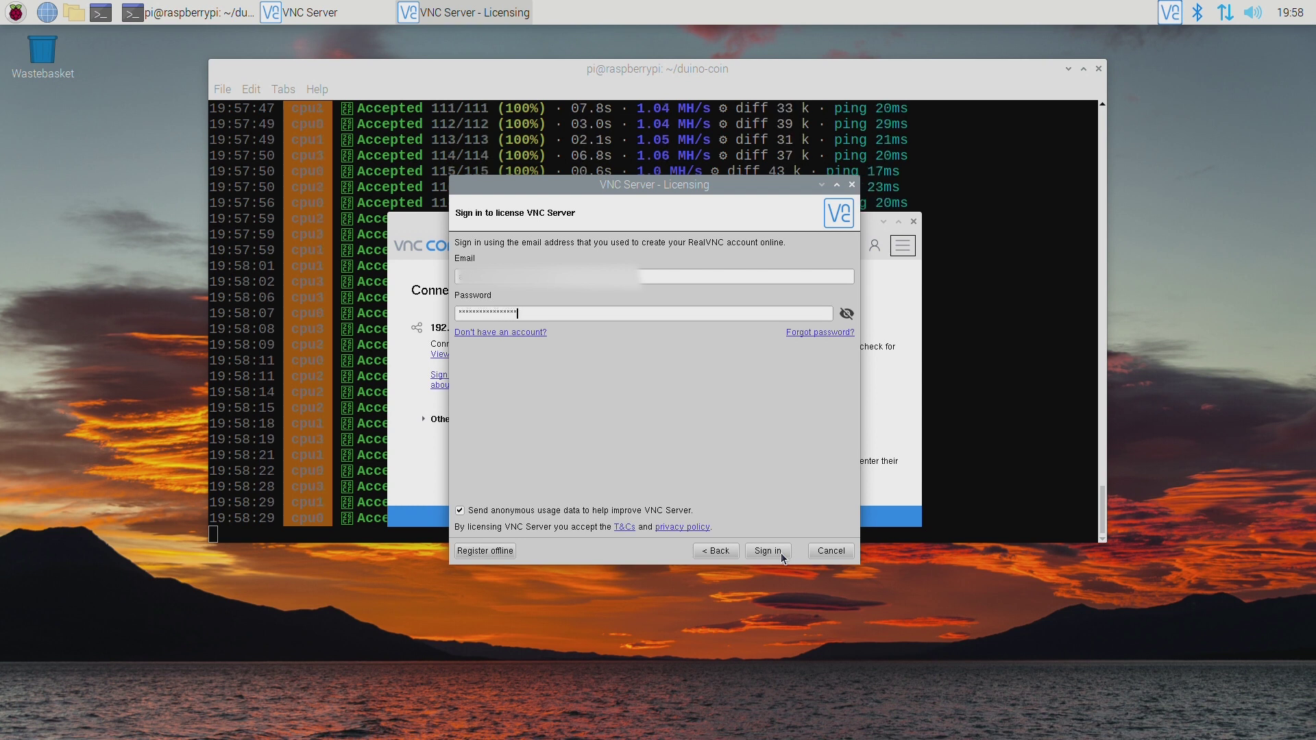
type("***")
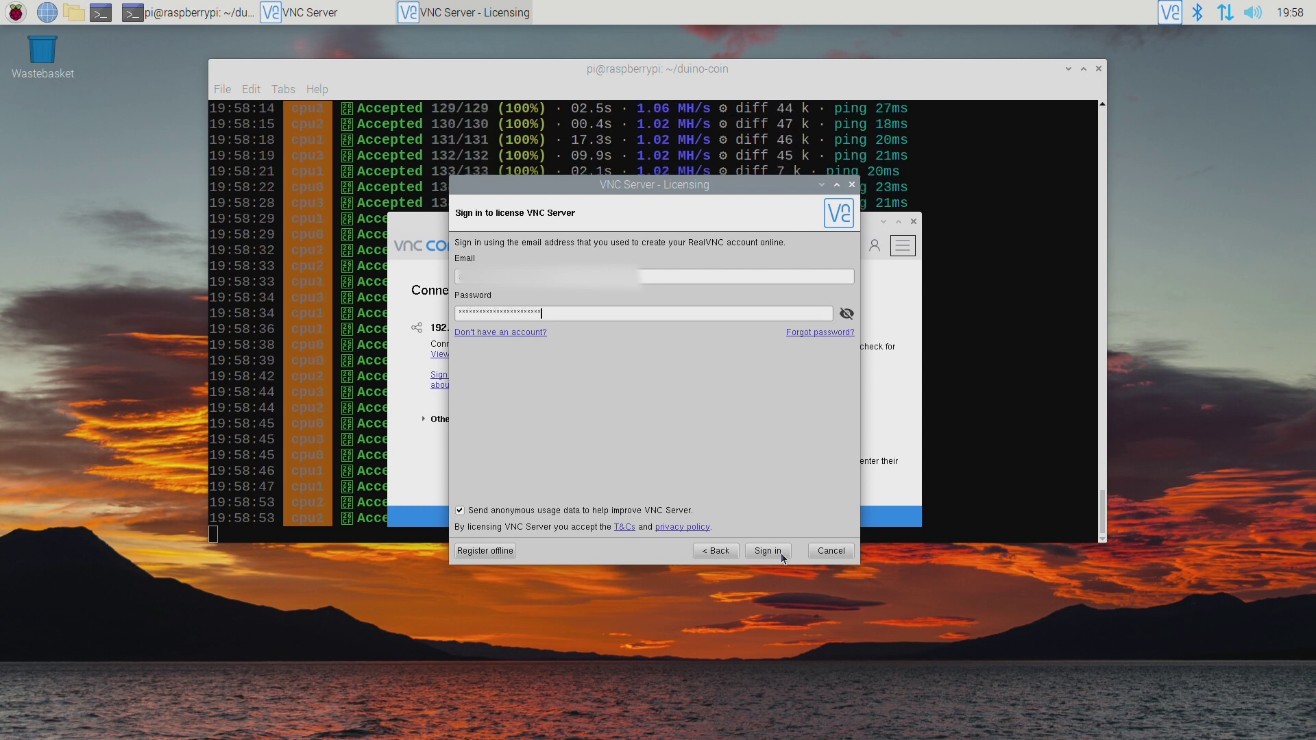
type("****")
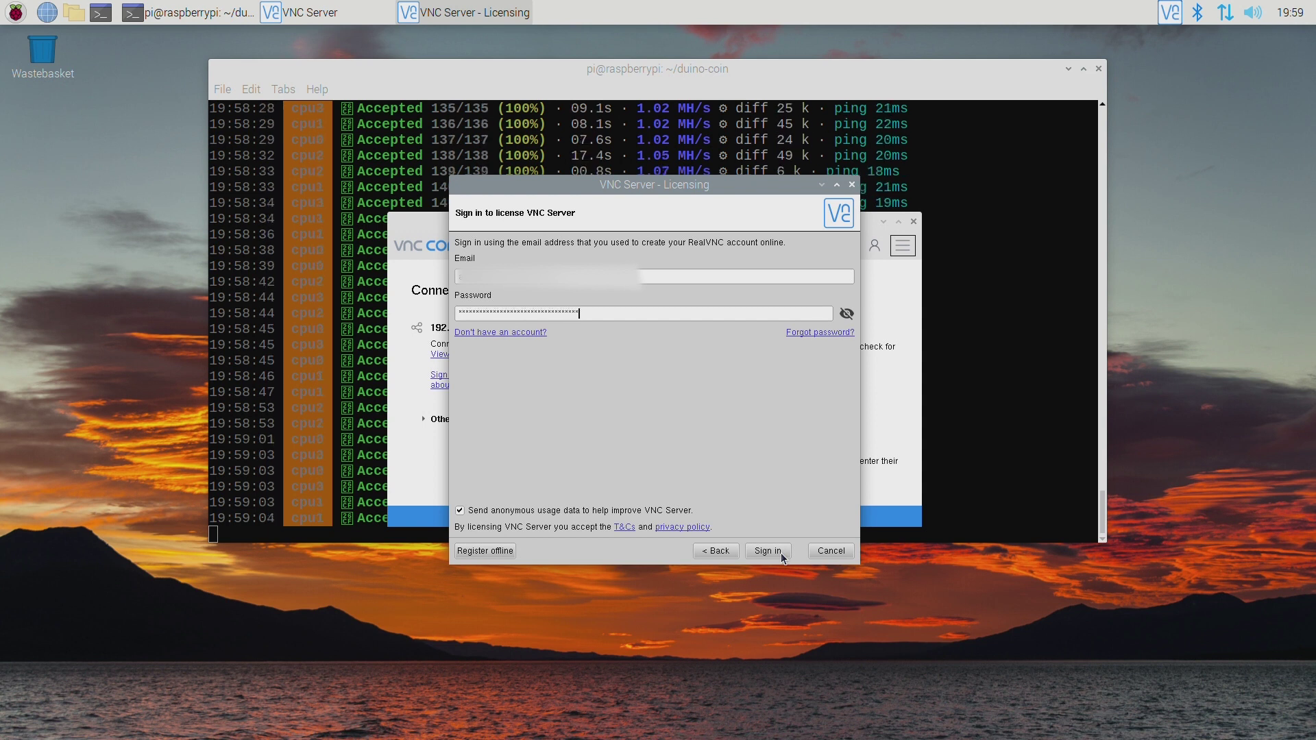
left_click(780, 552)
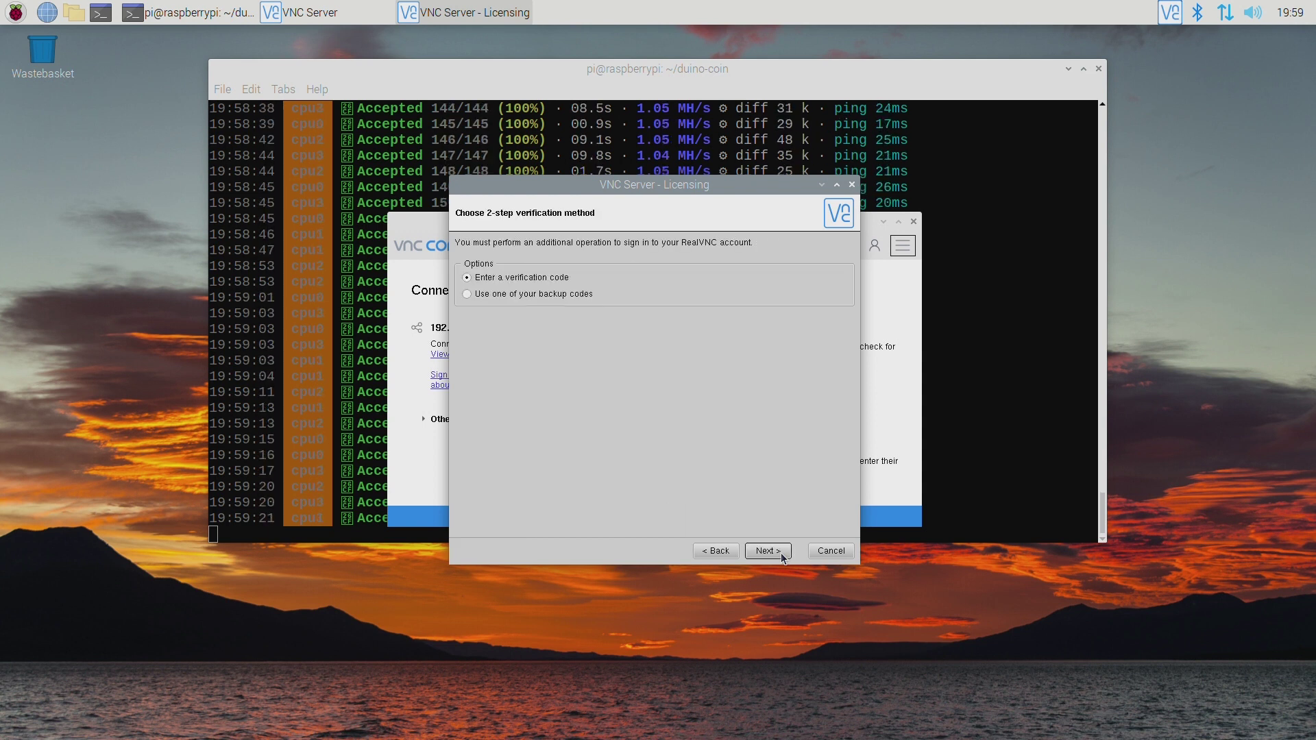
left_click(780, 552)
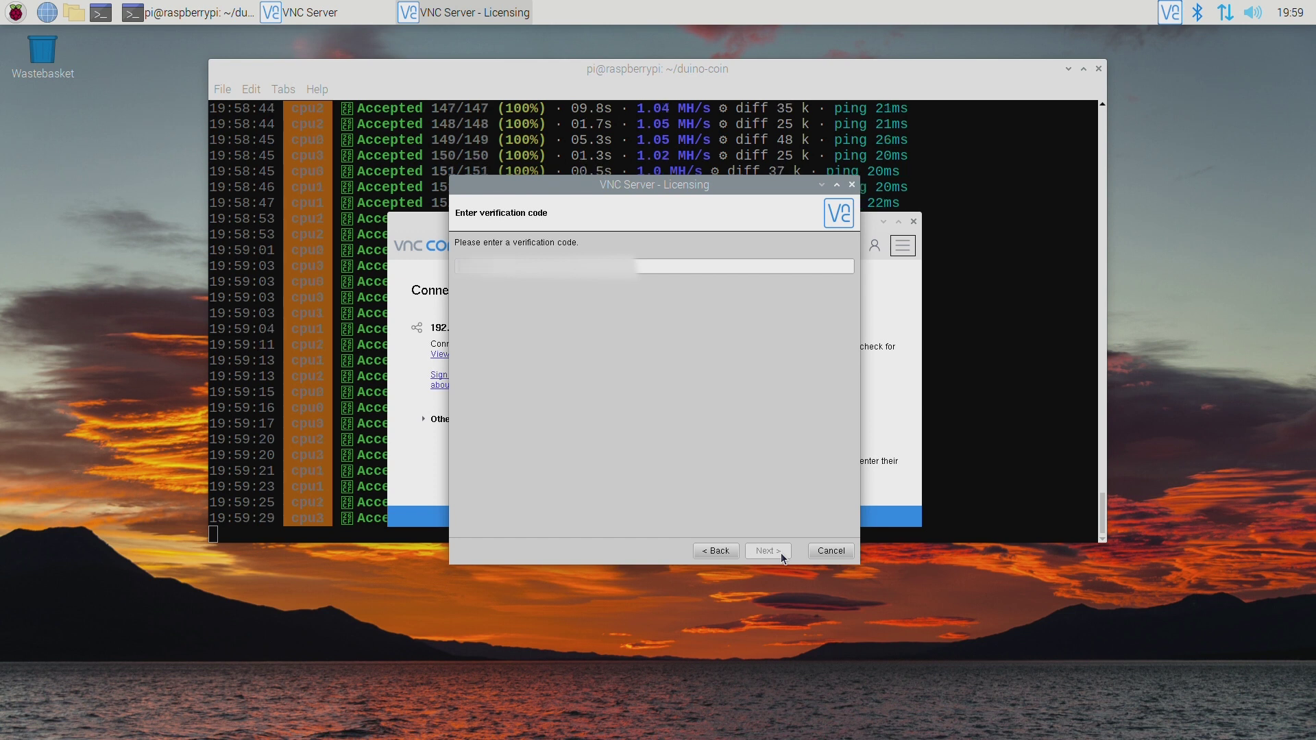
left_click(780, 553)
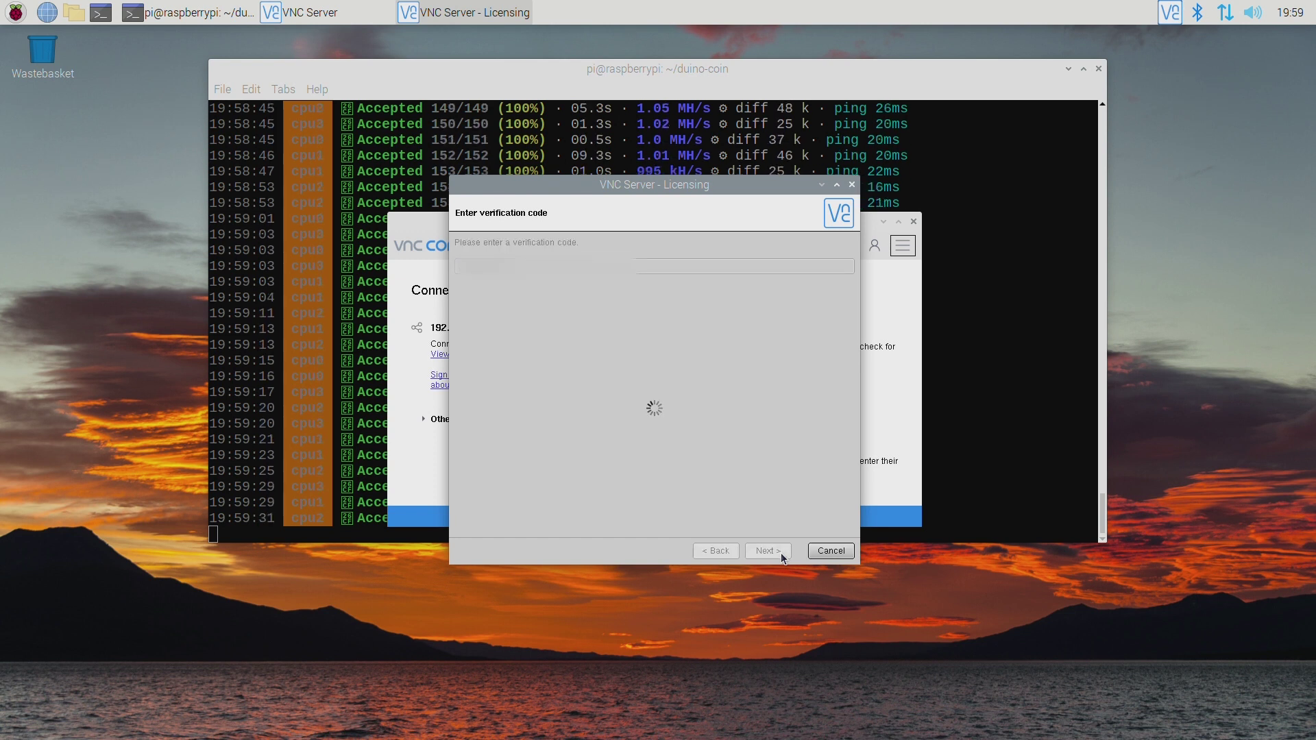
Keep the connectivity method, then set and confirm a new VNC password.
left_click(767, 552)
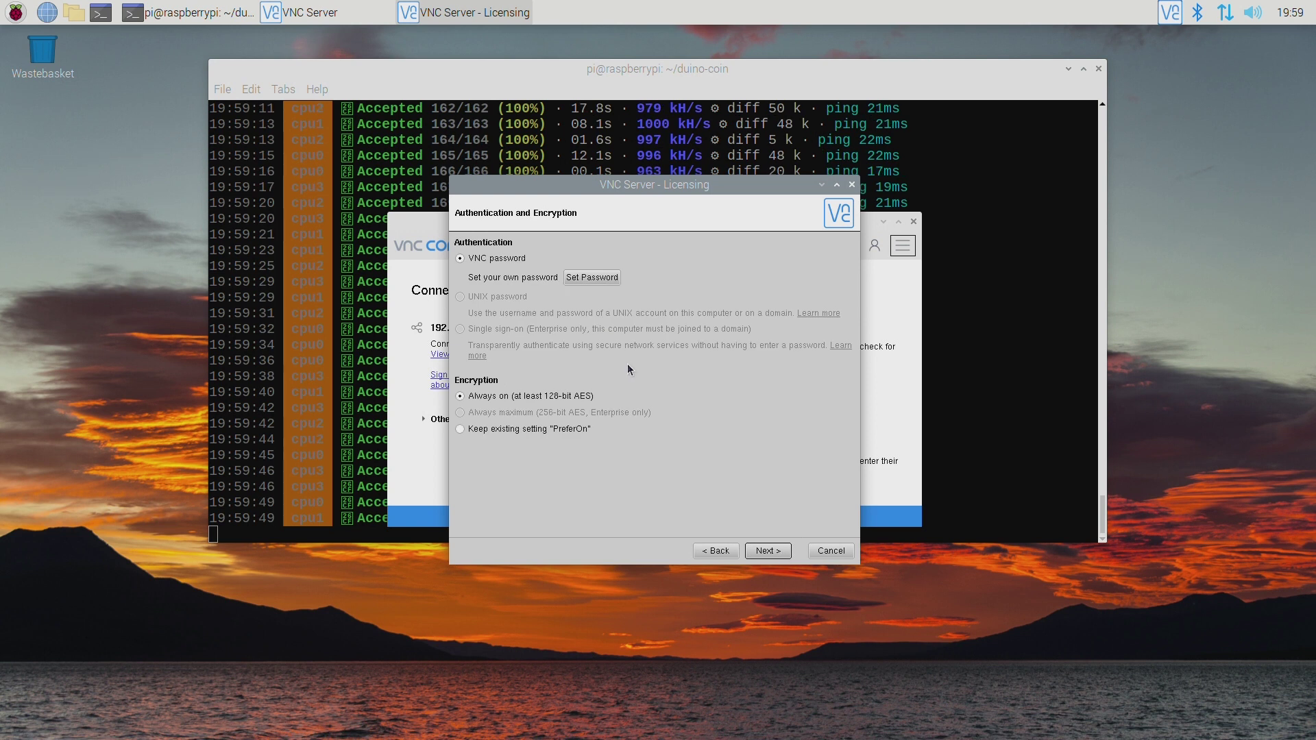
left_click(592, 278)
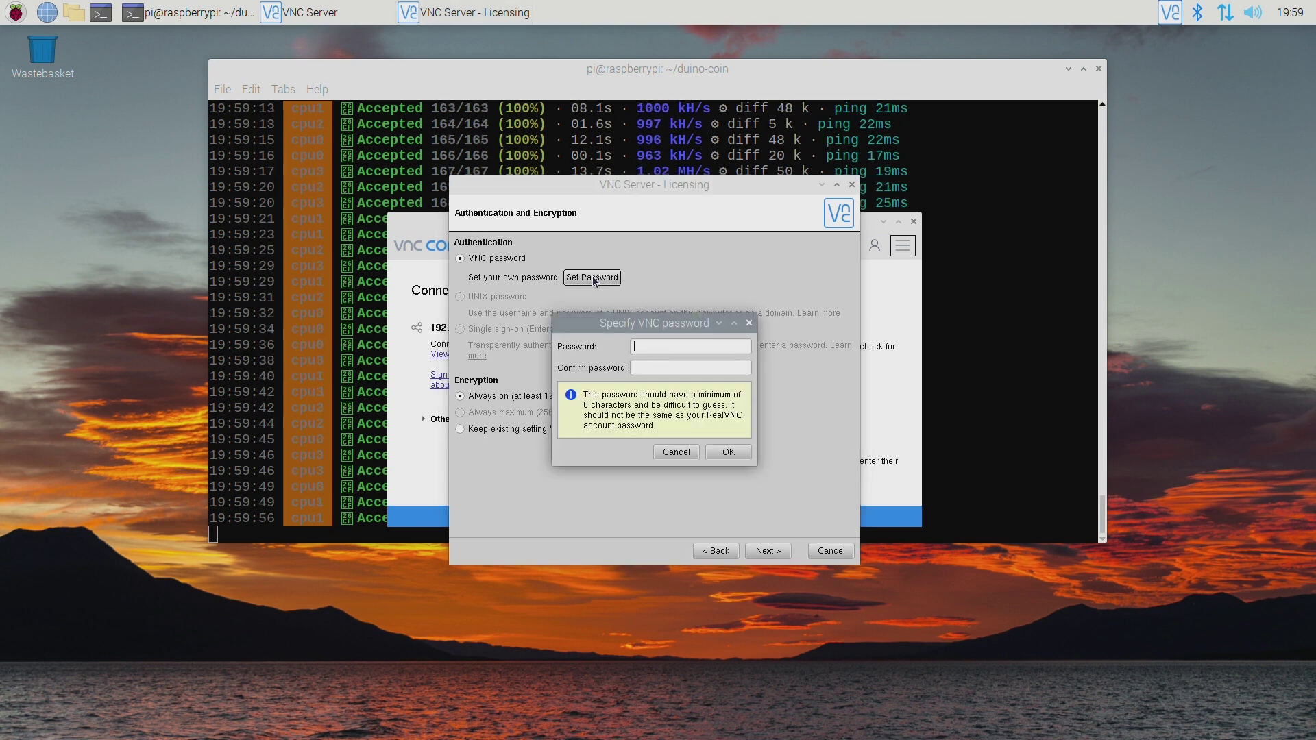
type("********")
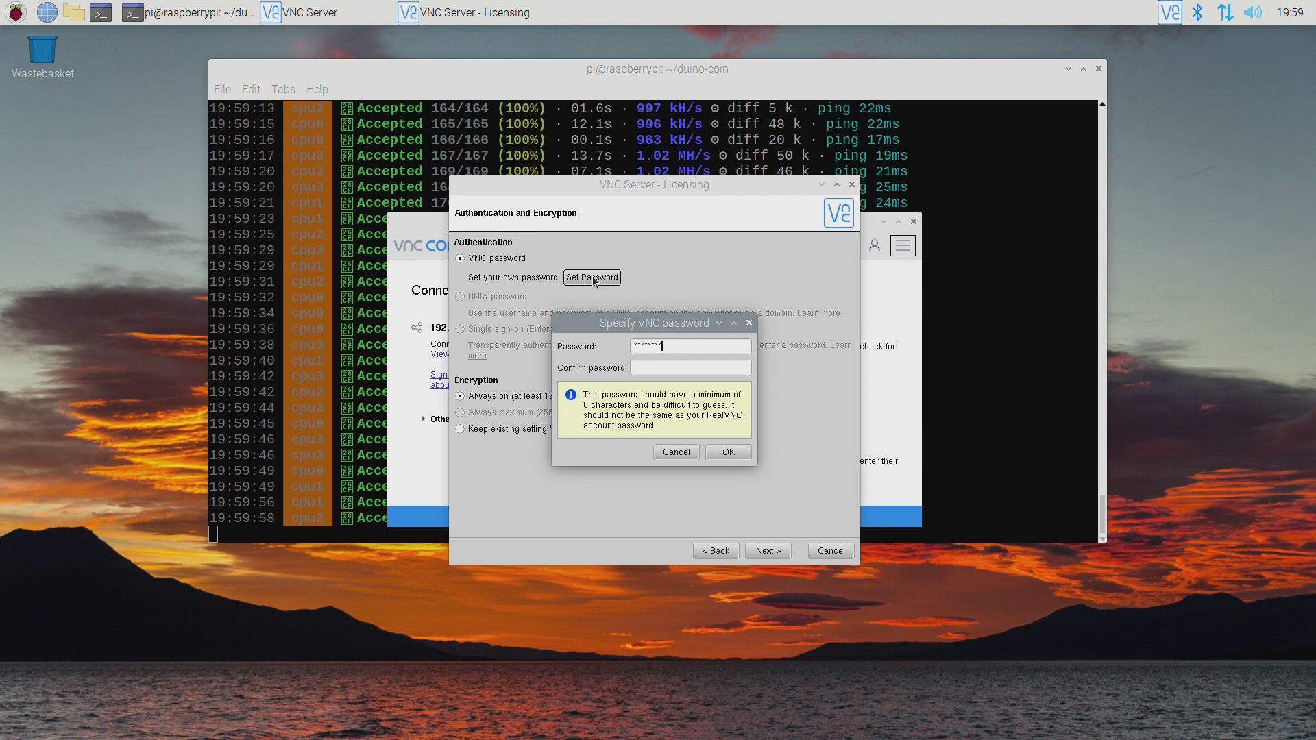
type("**")
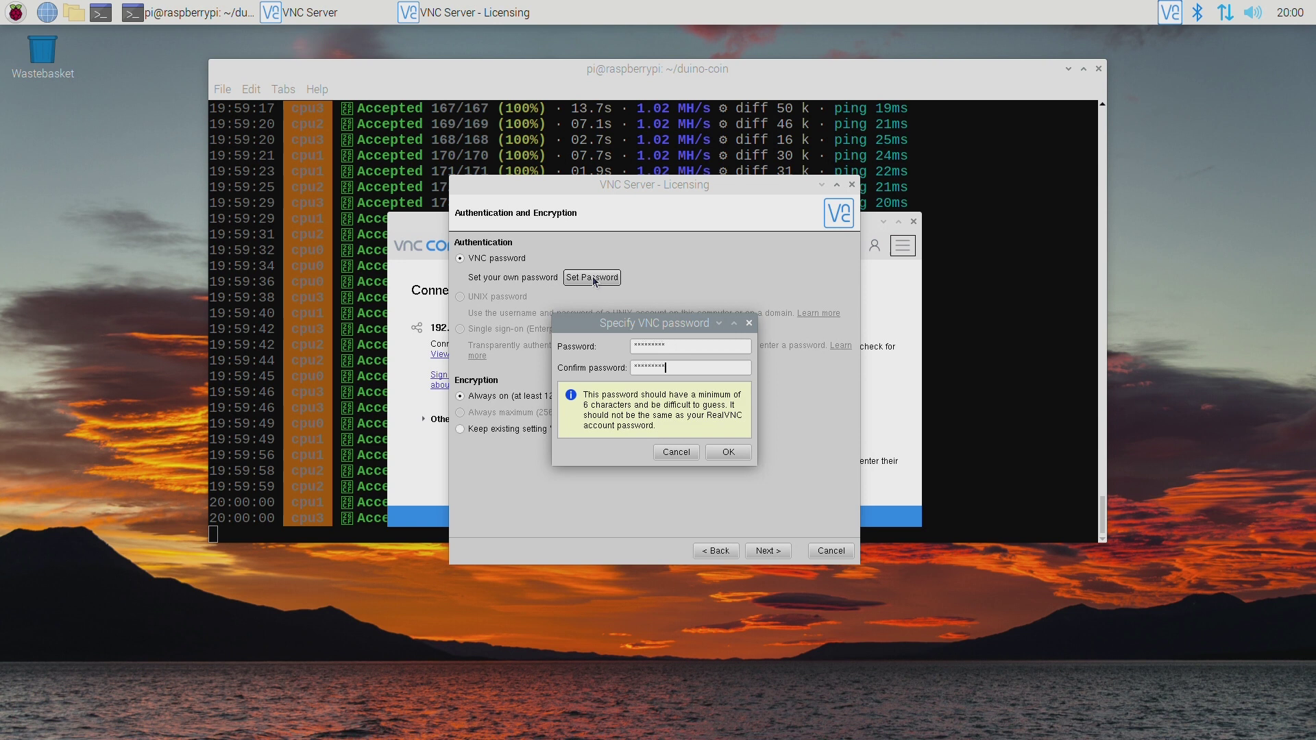
key("Return")
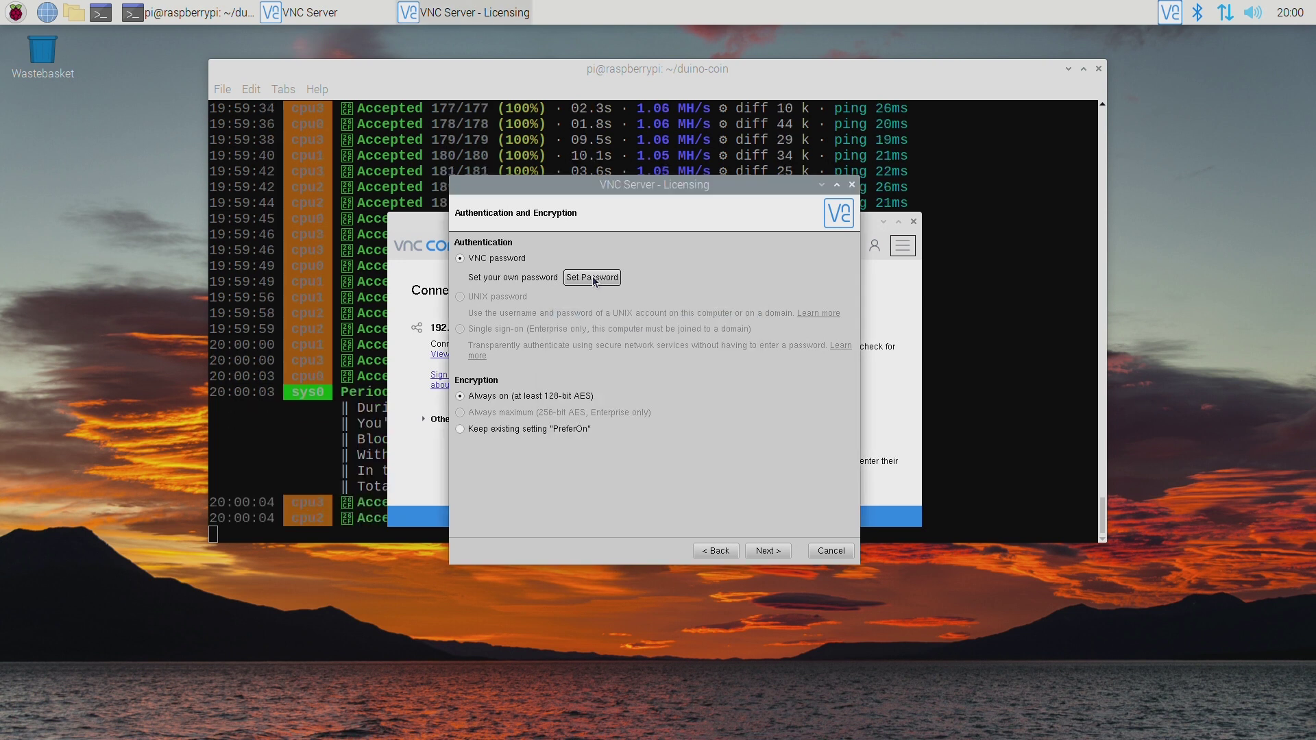
Keep authentication and access control defaults, apply the licence, and close VNC Server.
left_click(771, 557)
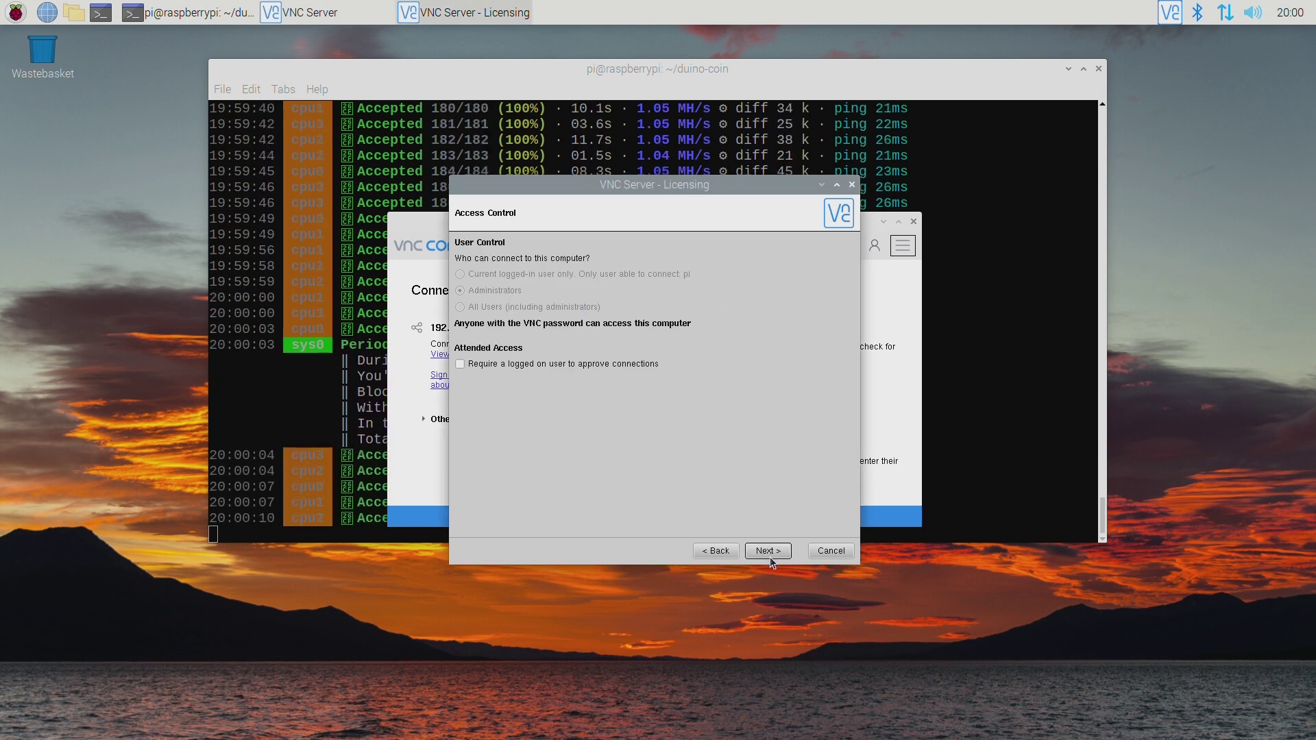
left_click(770, 557)
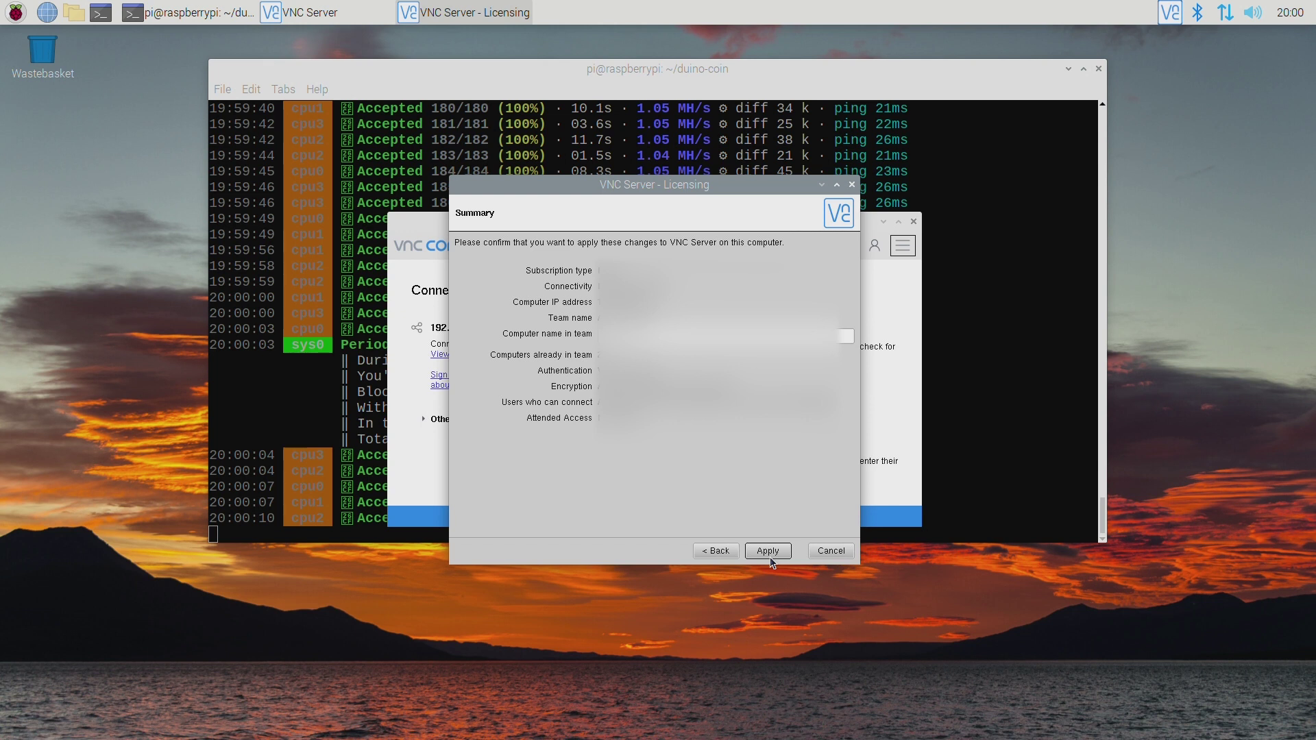
left_click(770, 556)
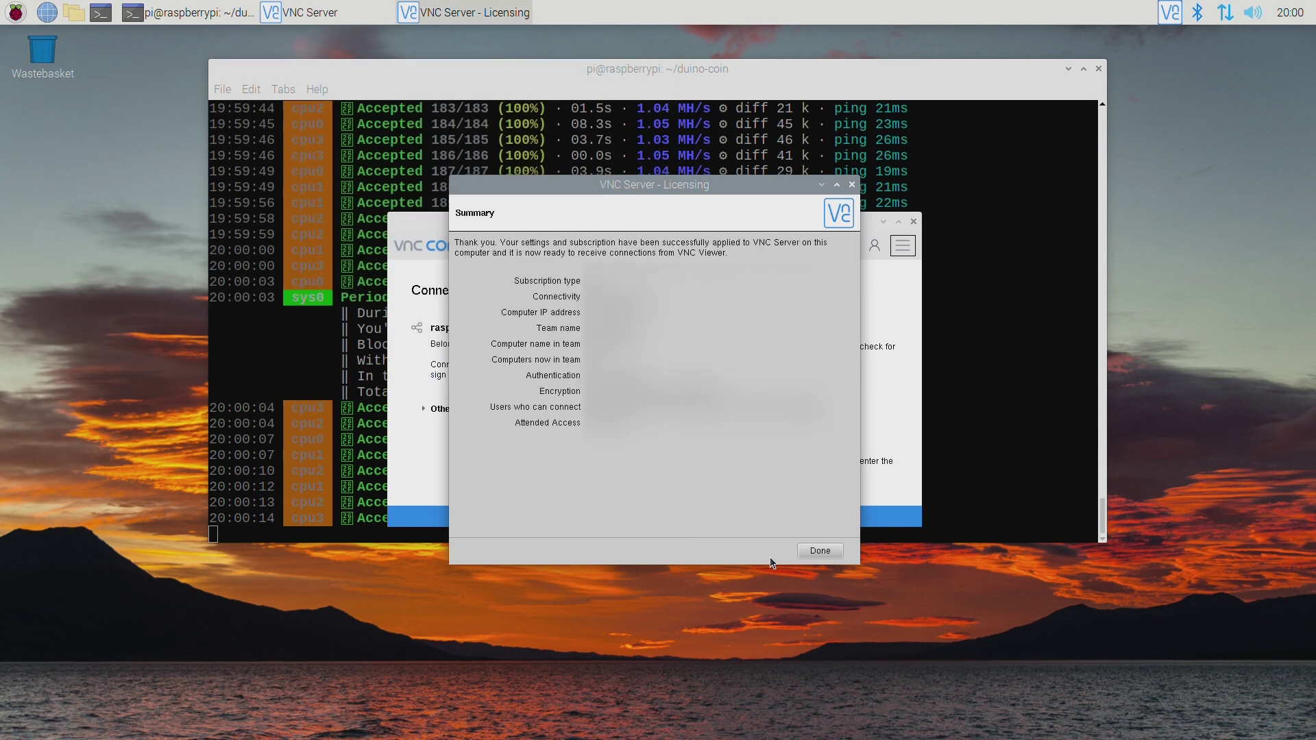
left_click(803, 549)
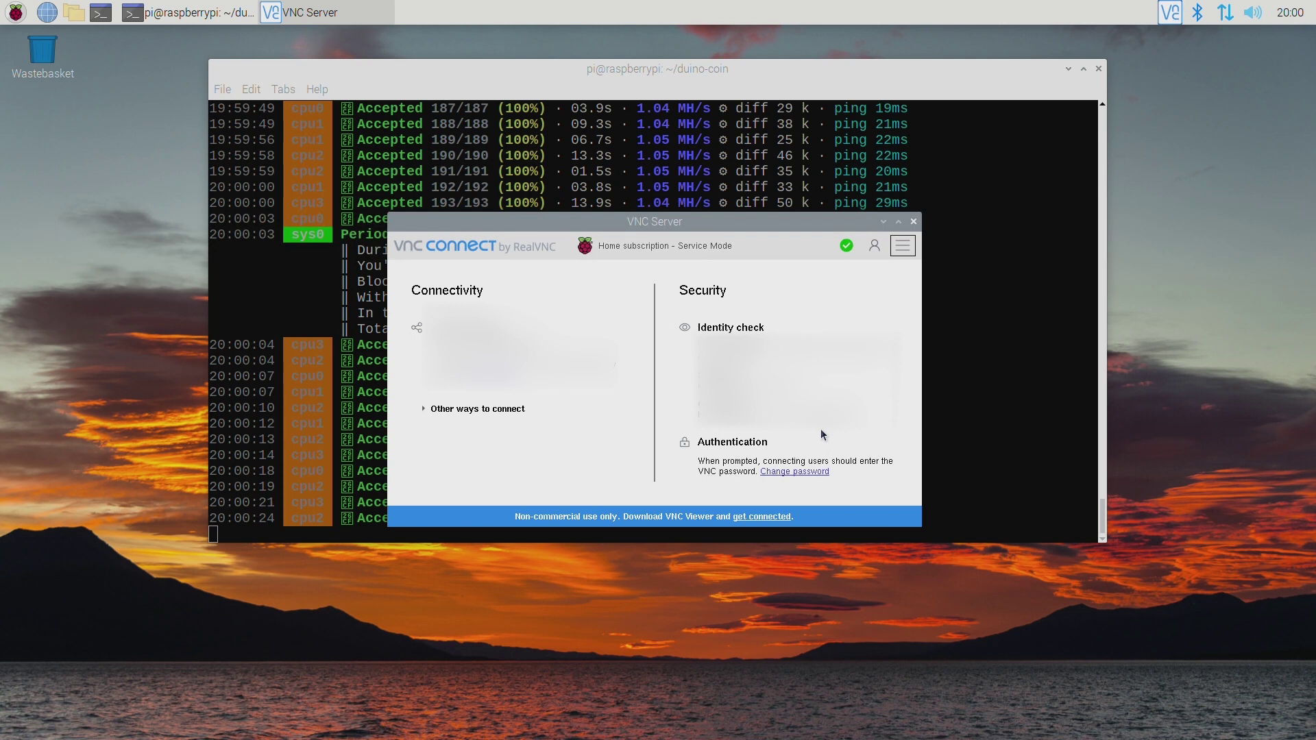
left_click(913, 223)
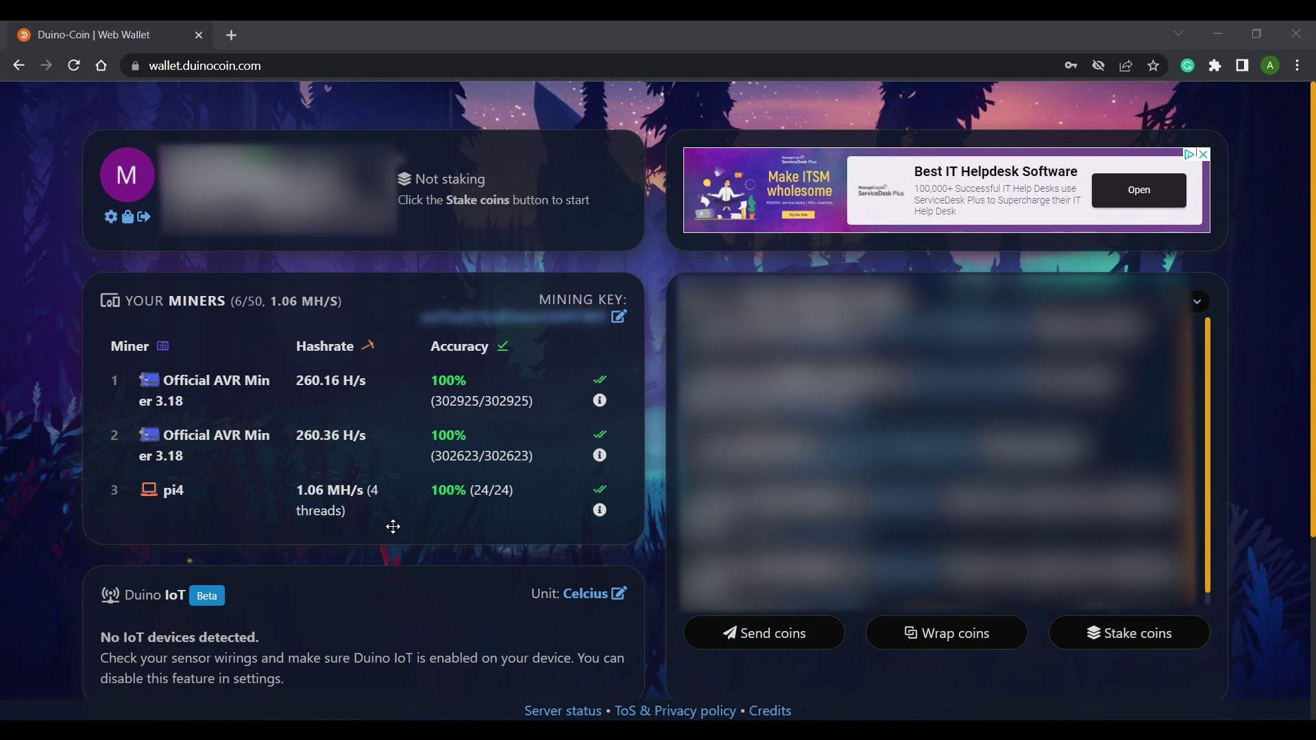
Launch VNC Viewer and connect to 'my Pi4 for mining', accepting its identity and entering the VNC password.
key("super")
type("vnc")
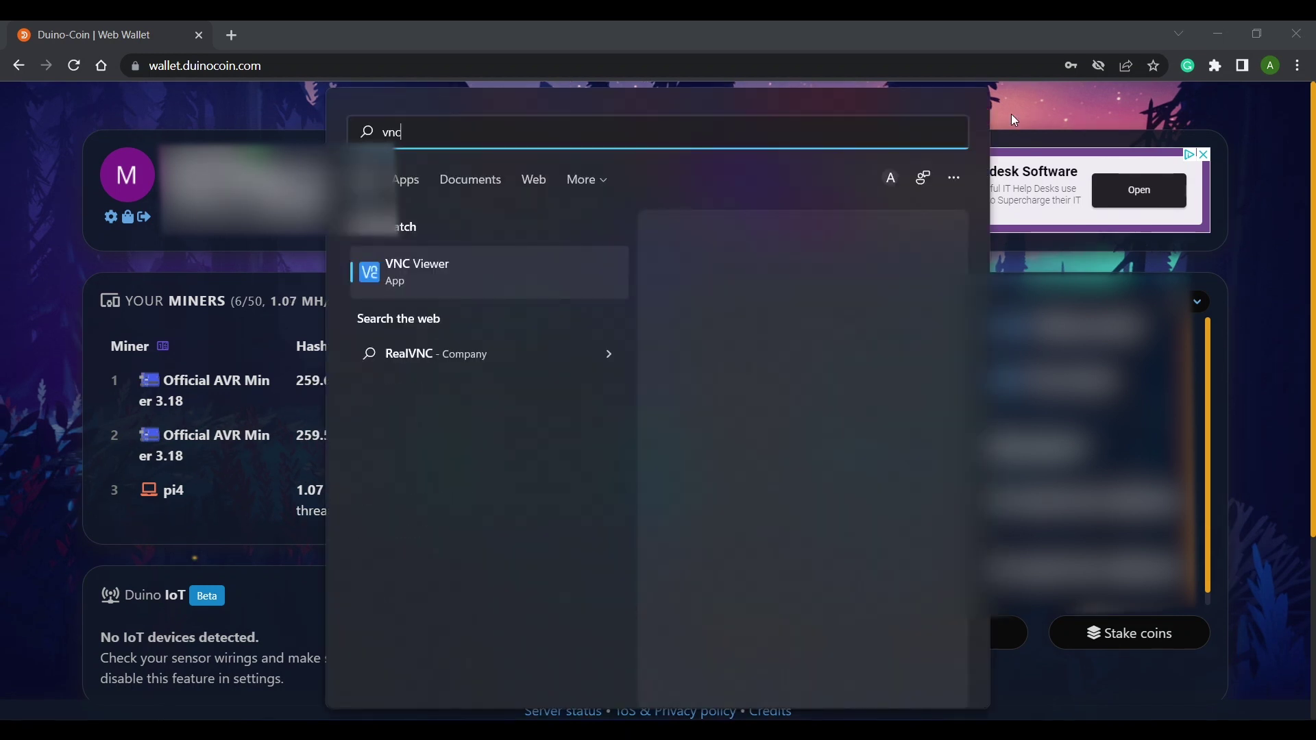
key("Return")
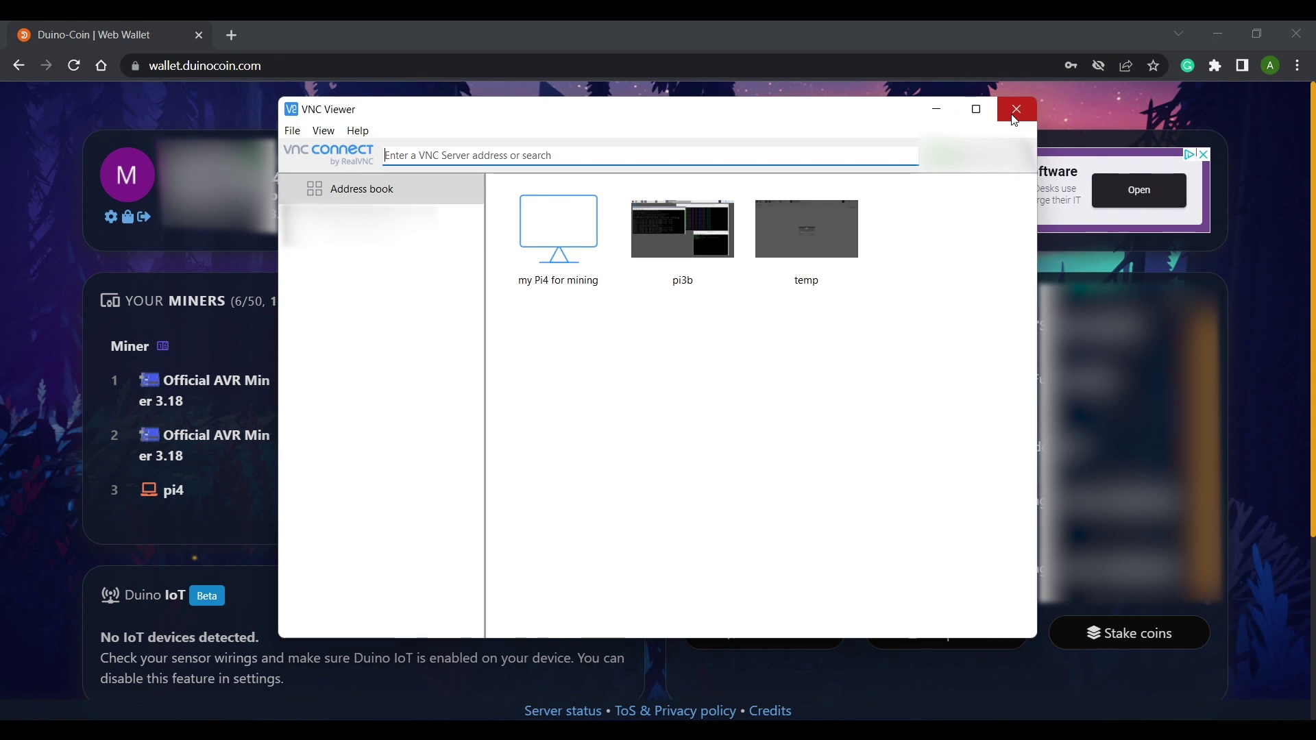
left_click(550, 248)
double_click(550, 248)
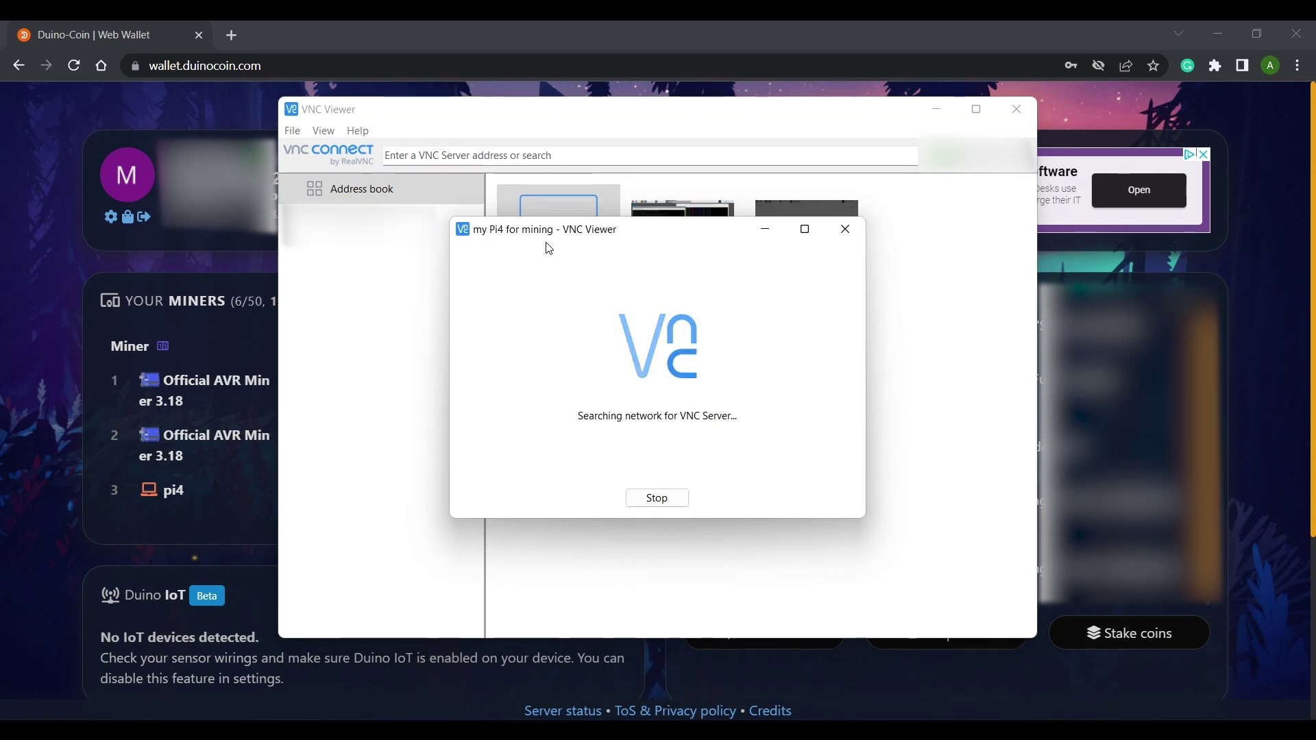
left_click(711, 481)
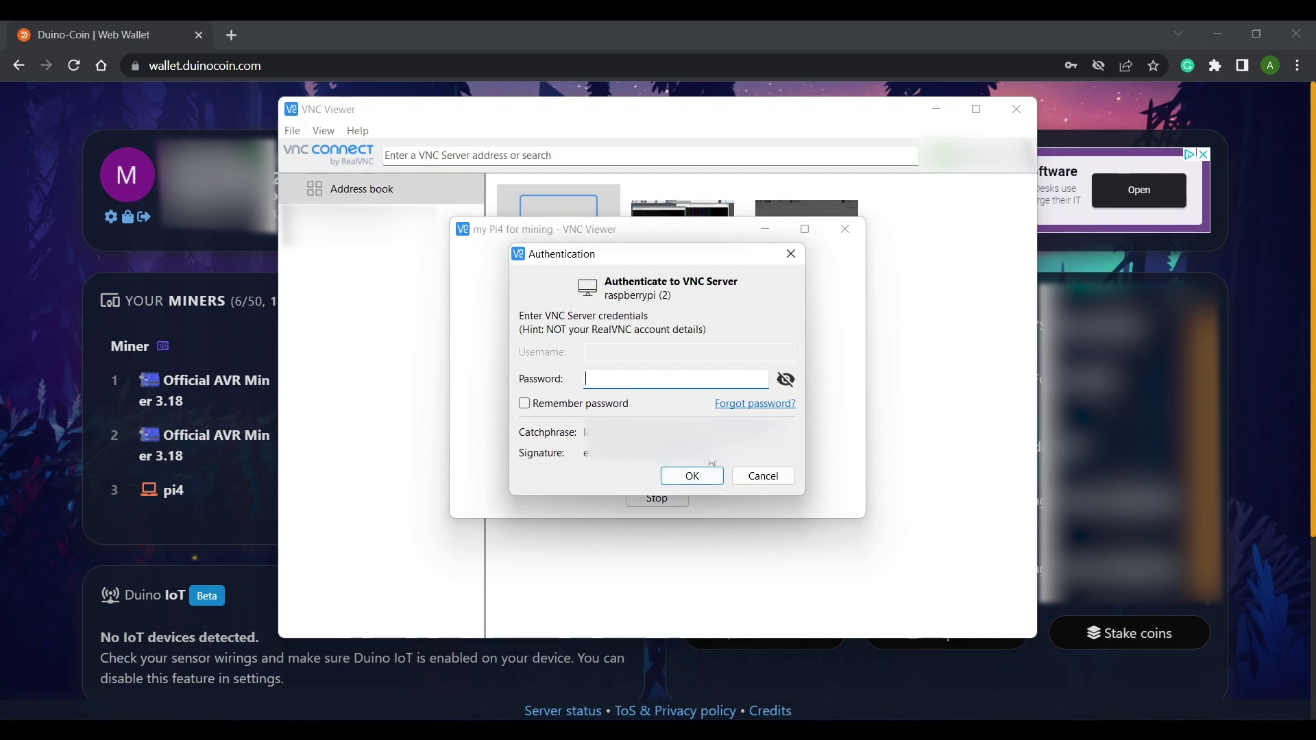
type("*********")
key("Return")
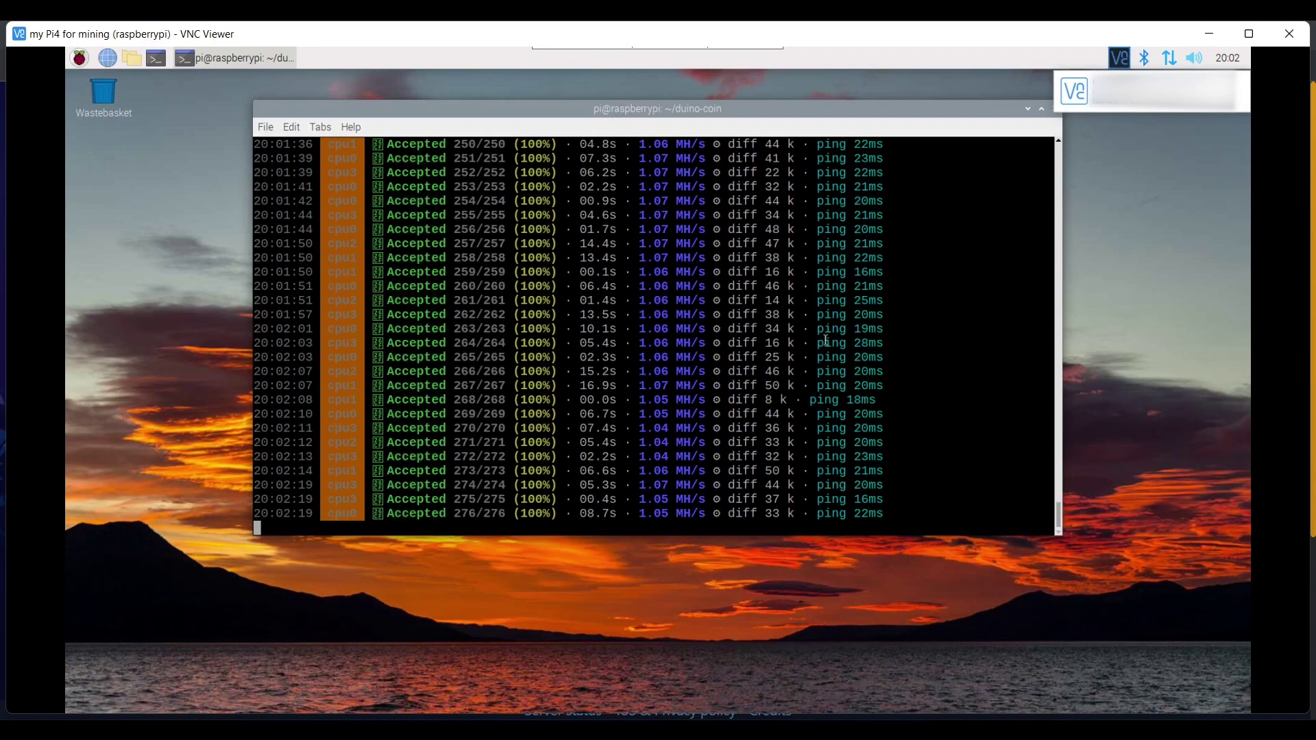
Switch the VNC Viewer session of the Pi desktop to full screen.
mouse_move(688, 47)
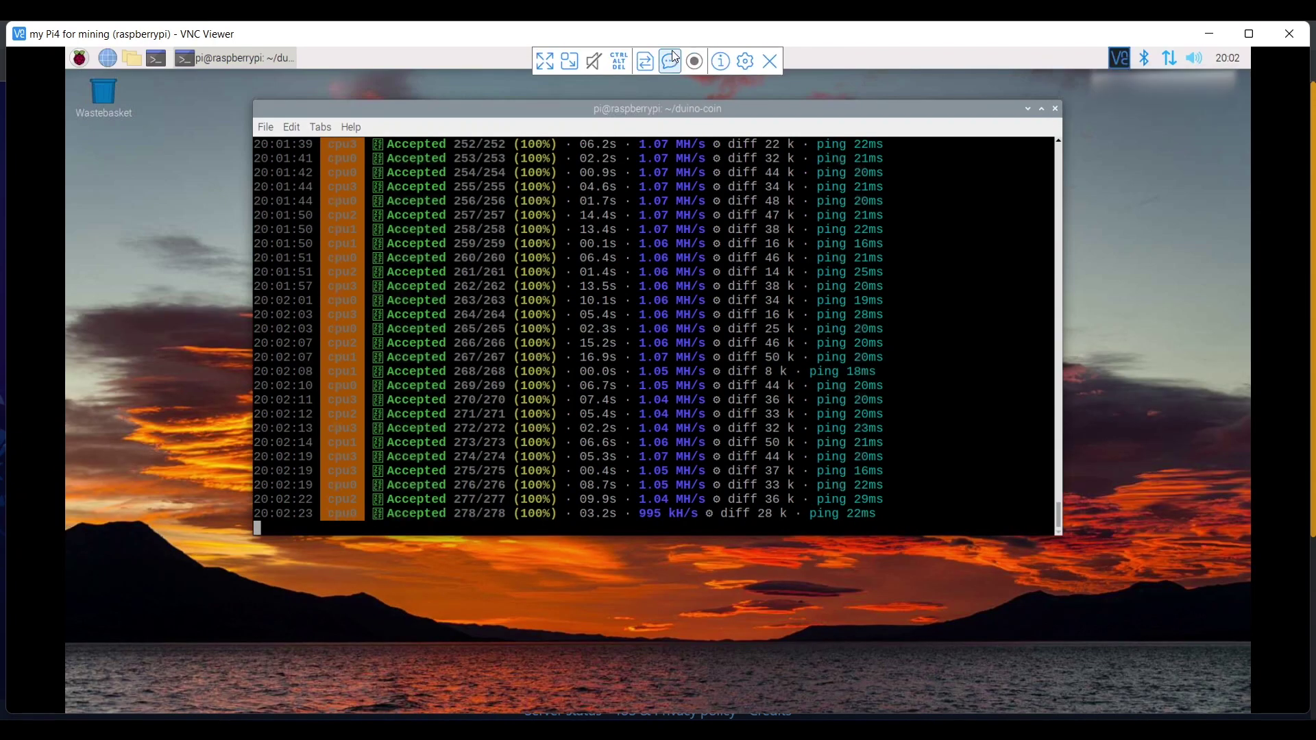
left_click(549, 59)
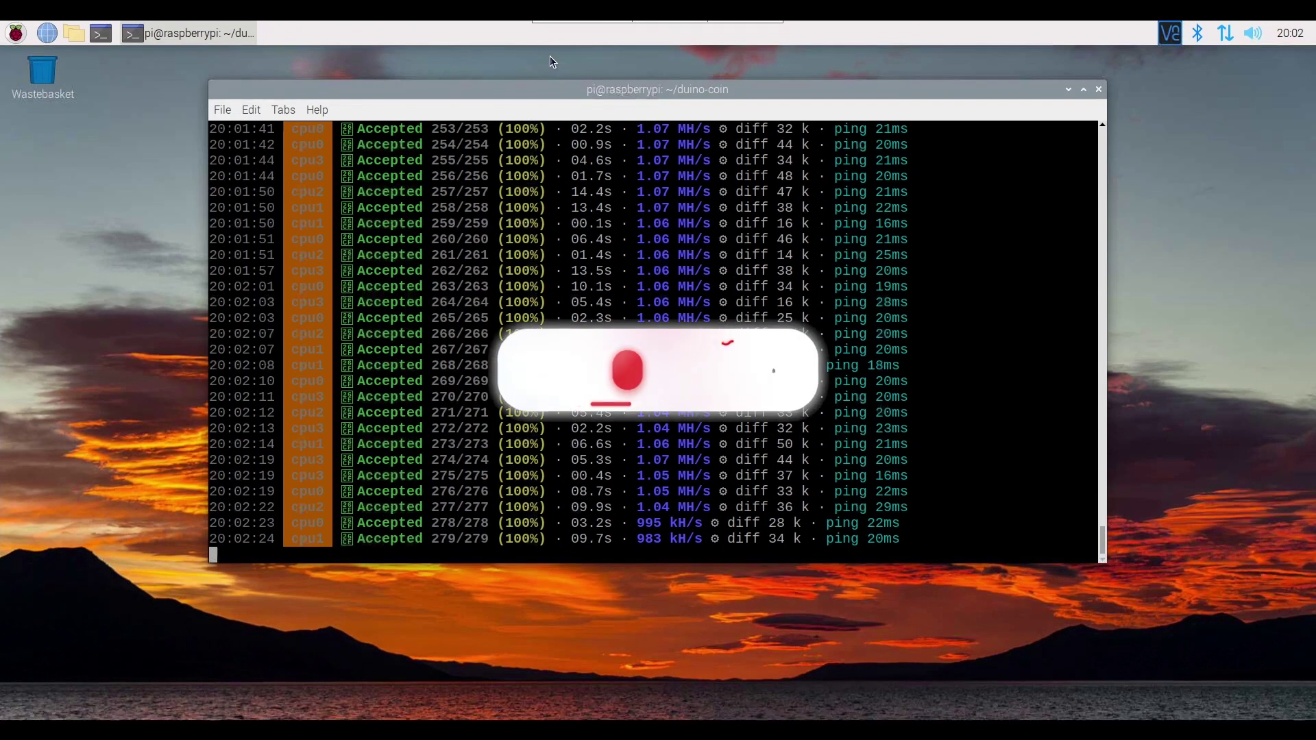